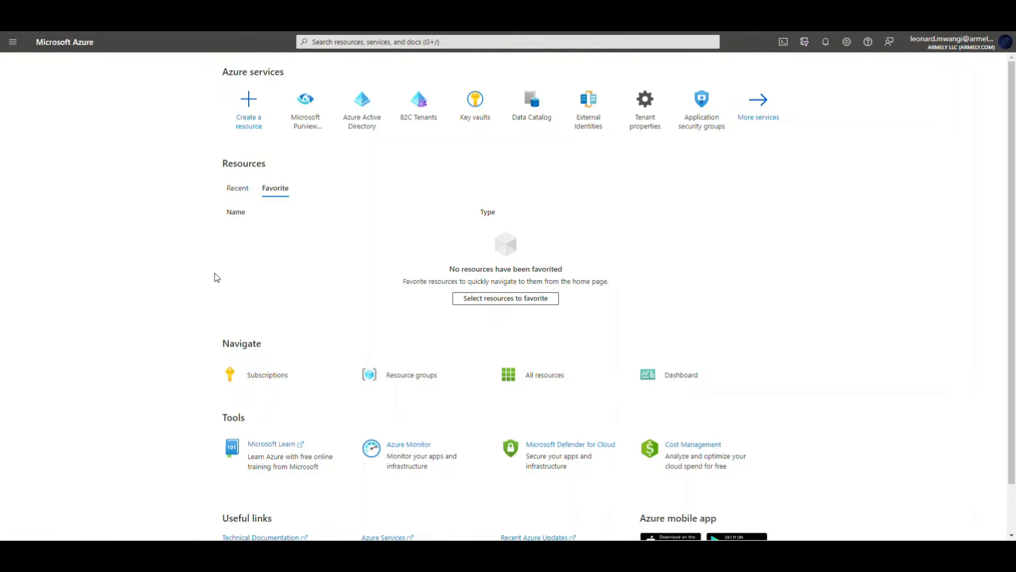
- Search the portal's resources and services for "purv"
left_click(326, 42)
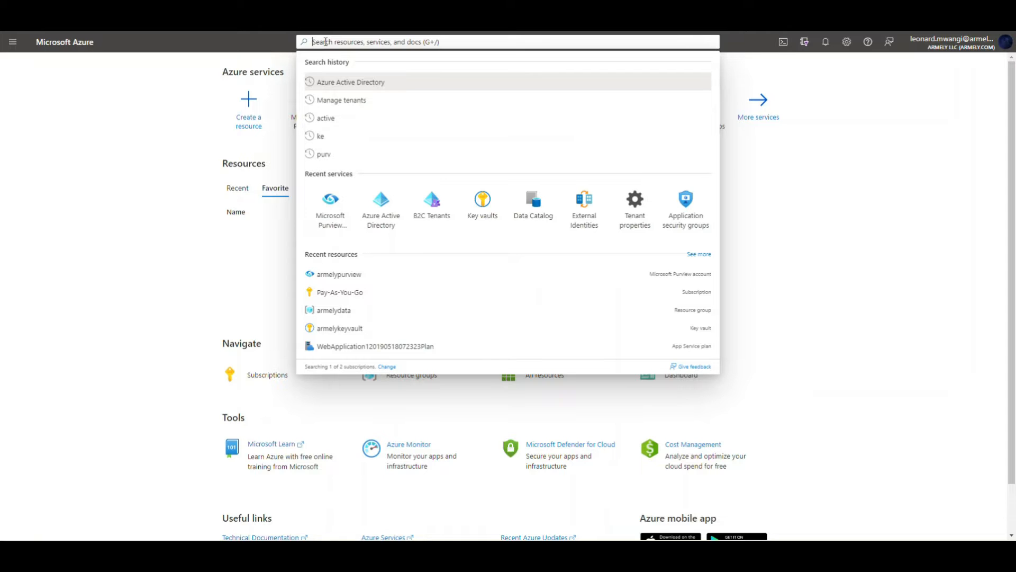
type("purv")
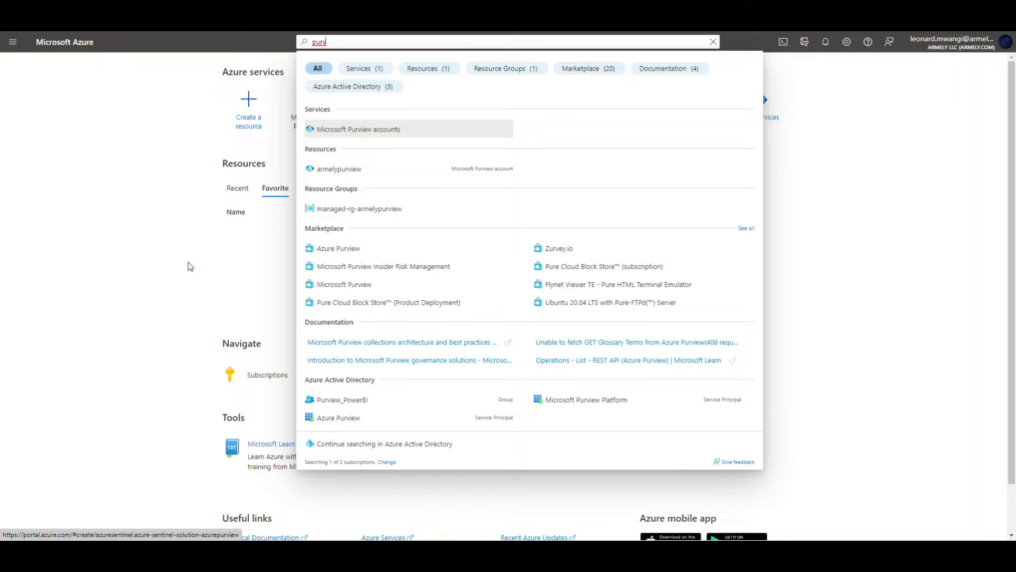
left_click(141, 255)
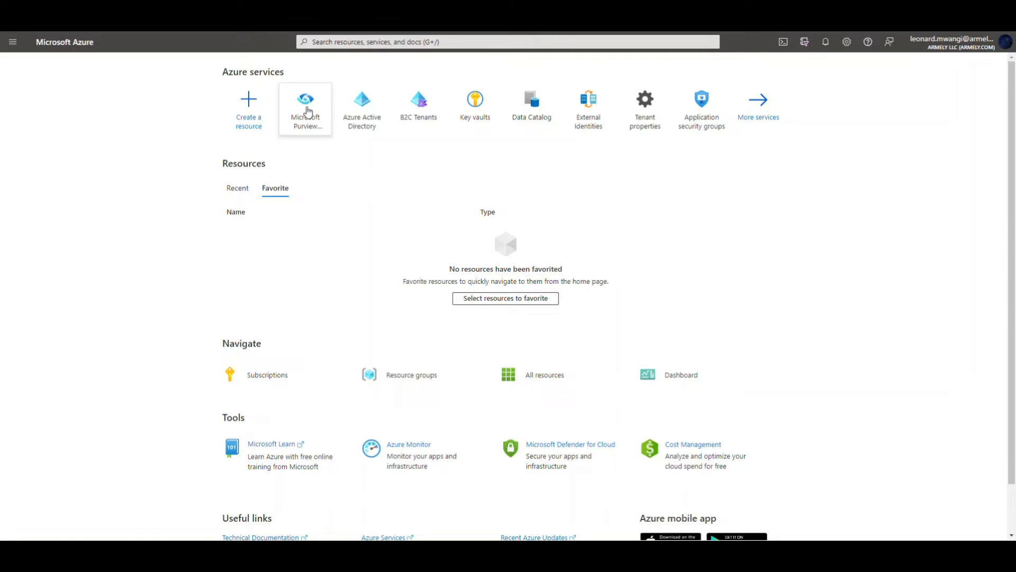
- Start creating a Microsoft Purview account and assign it to the armelydata resource group
mouse_move(308, 110)
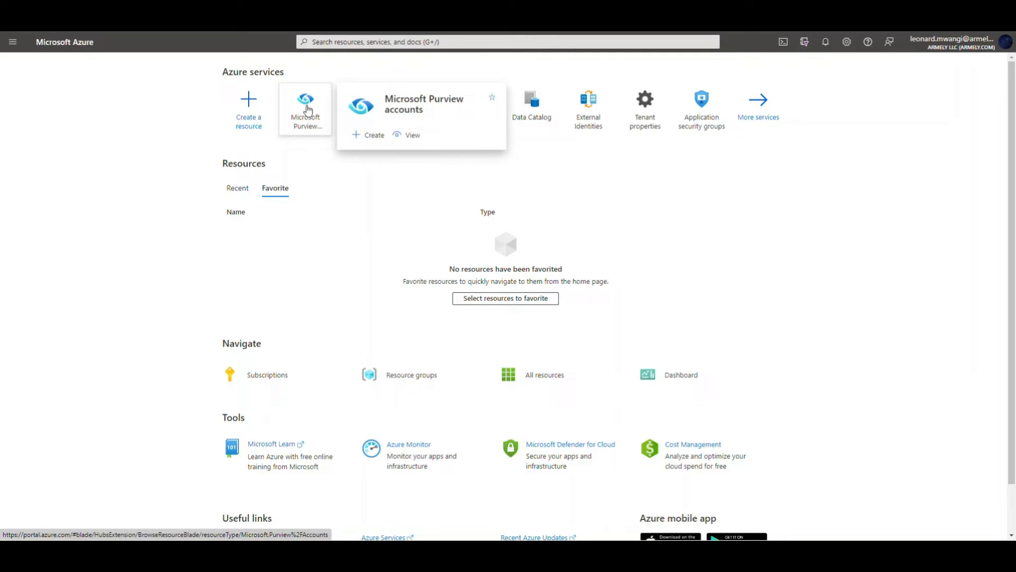
left_click(370, 135)
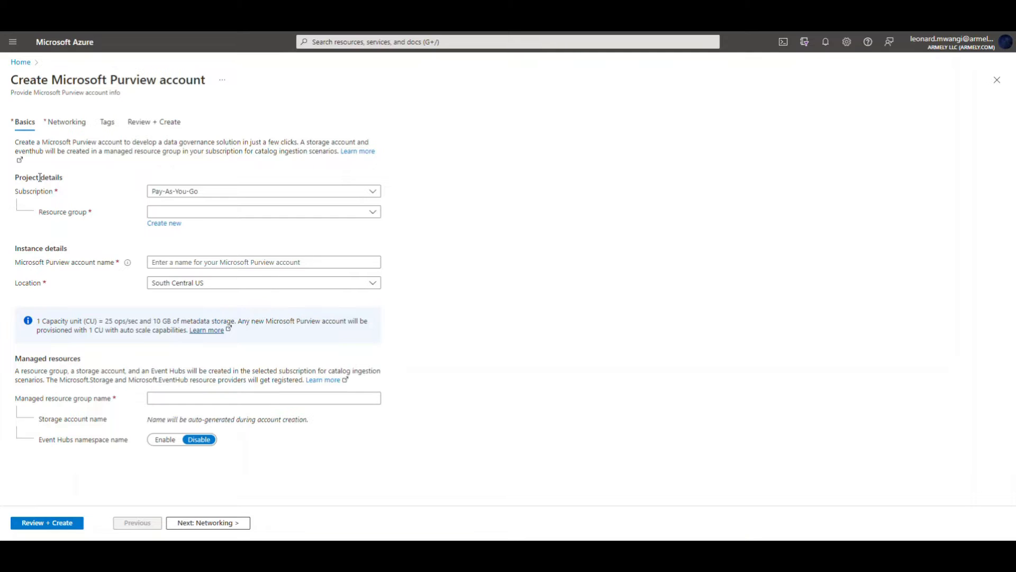
left_click(175, 213)
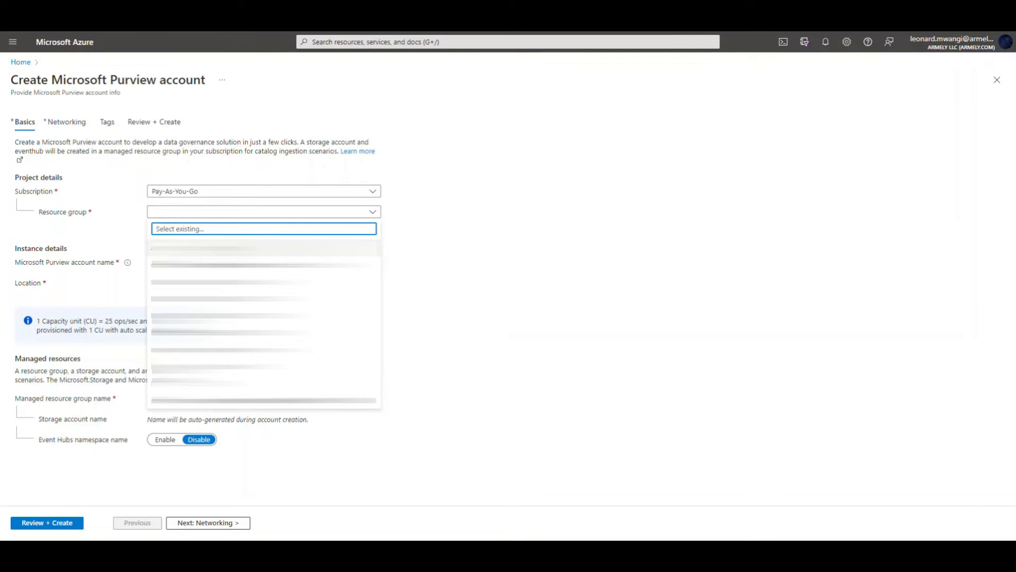
left_click(156, 248)
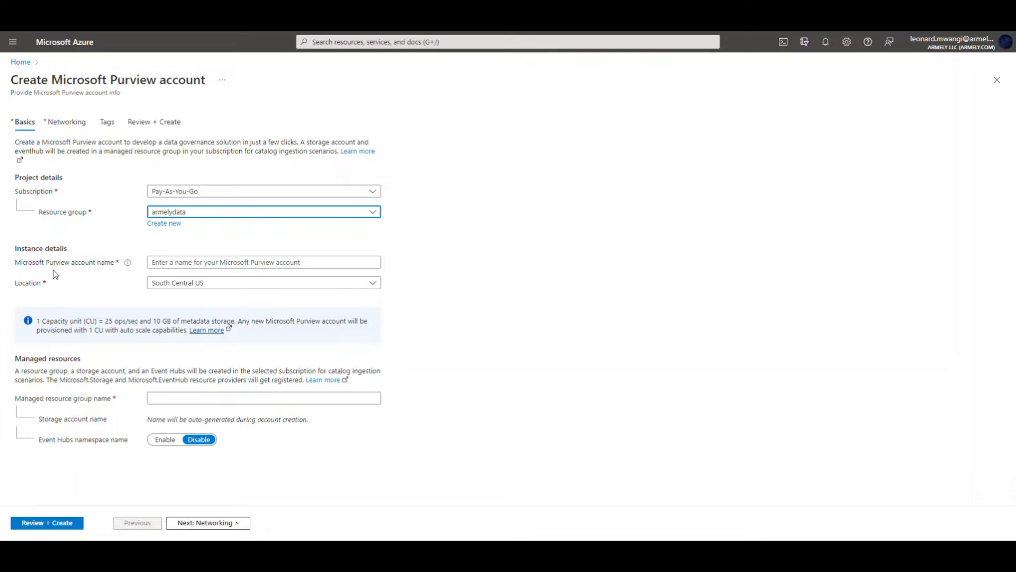
- Name the new Microsoft Purview account PurviewDelevopment
left_click(186, 263)
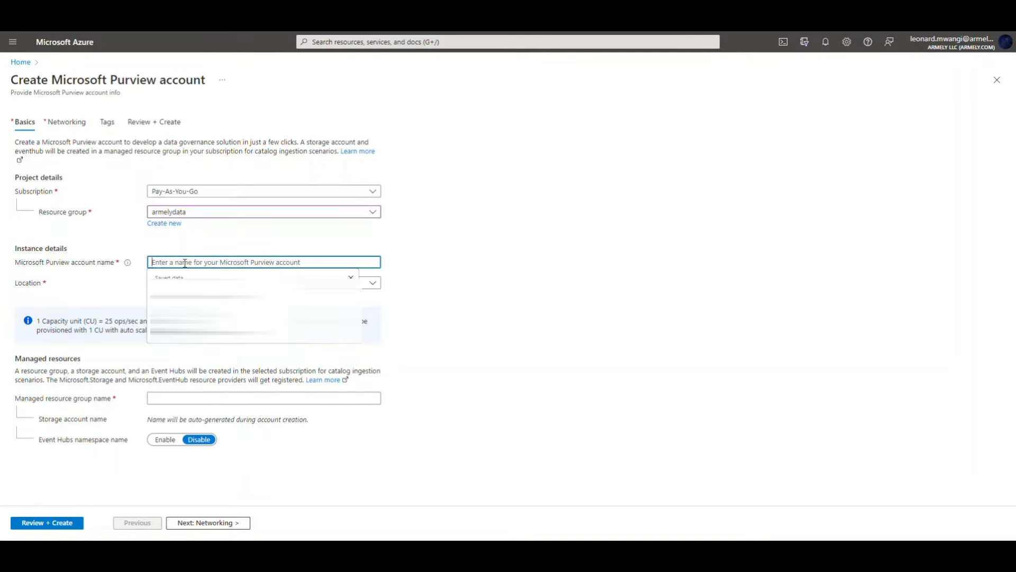
type("Purv")
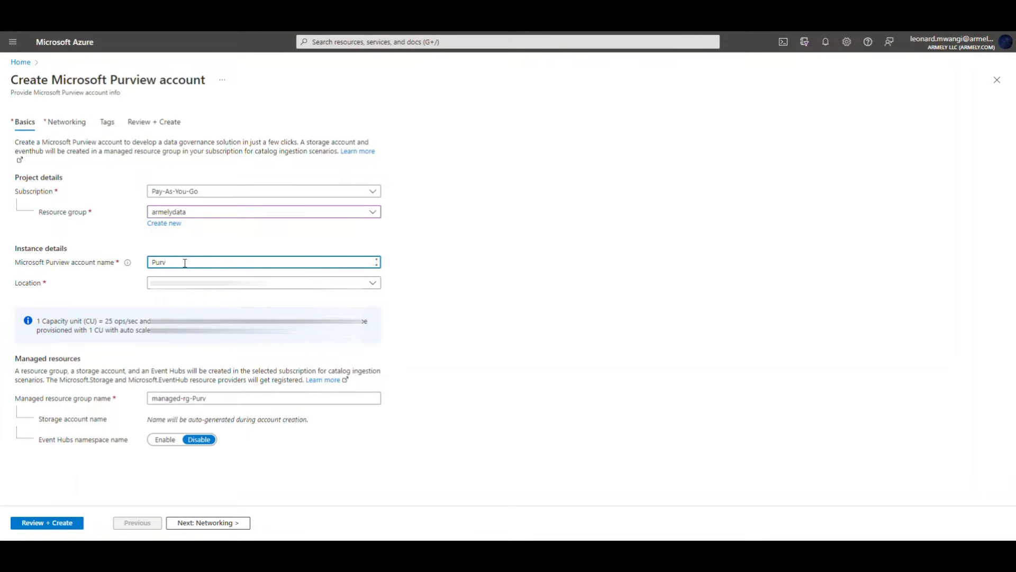
type("iewDe")
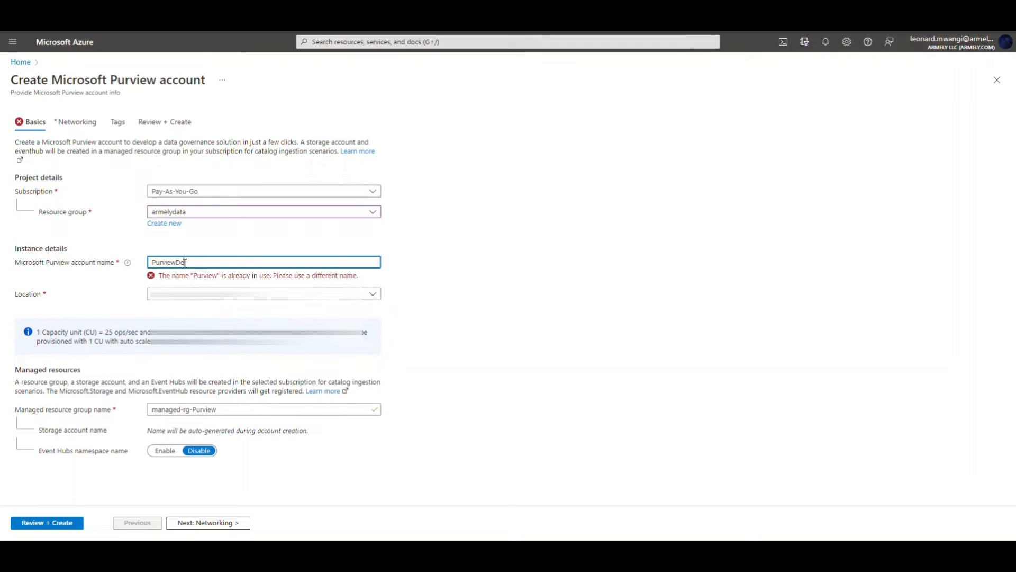
type("m")
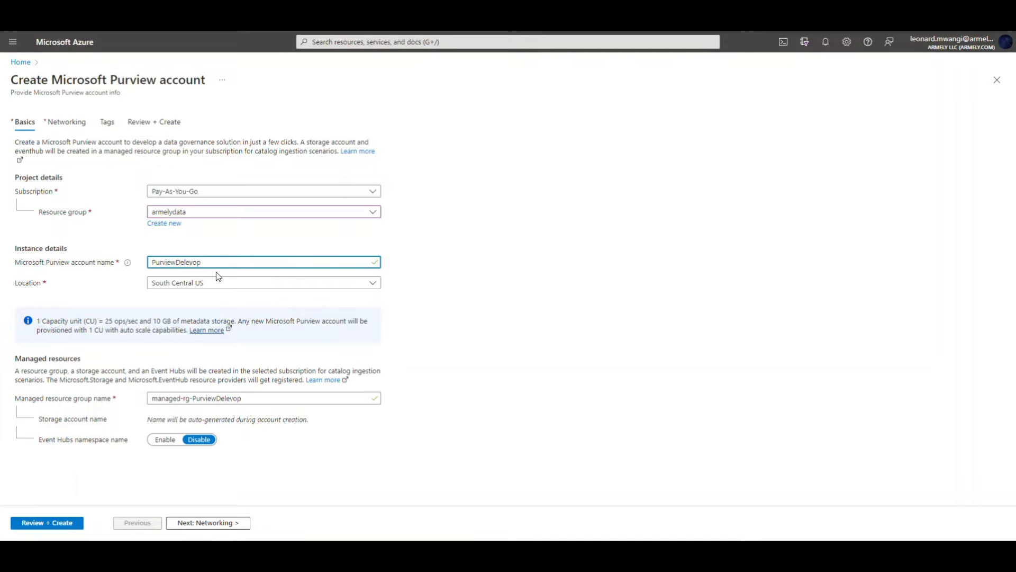
type("ment")
- Advance the account setup to its final review, keeping All networks connectivity and adding no tags
left_click(212, 523)
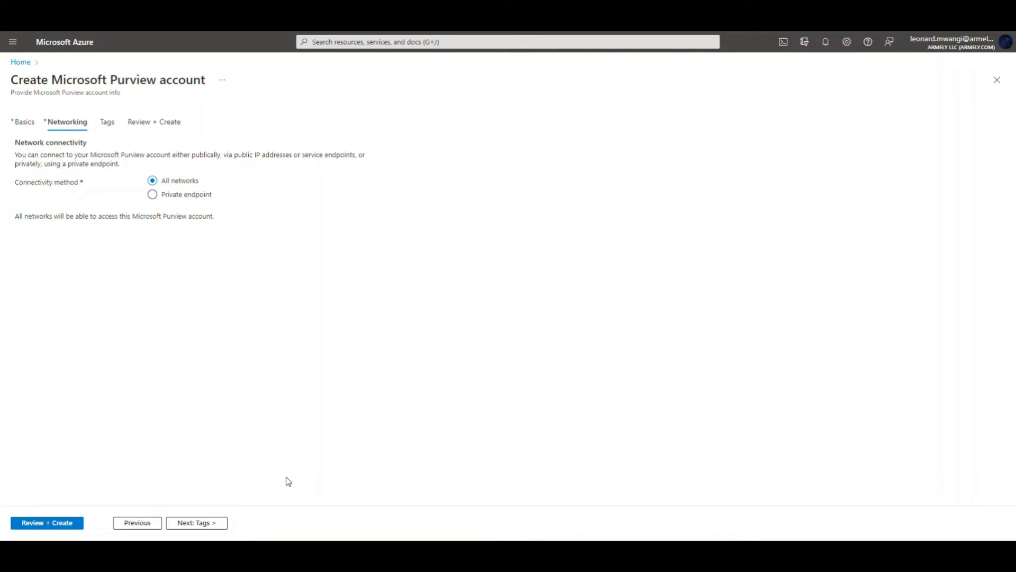
left_click(203, 526)
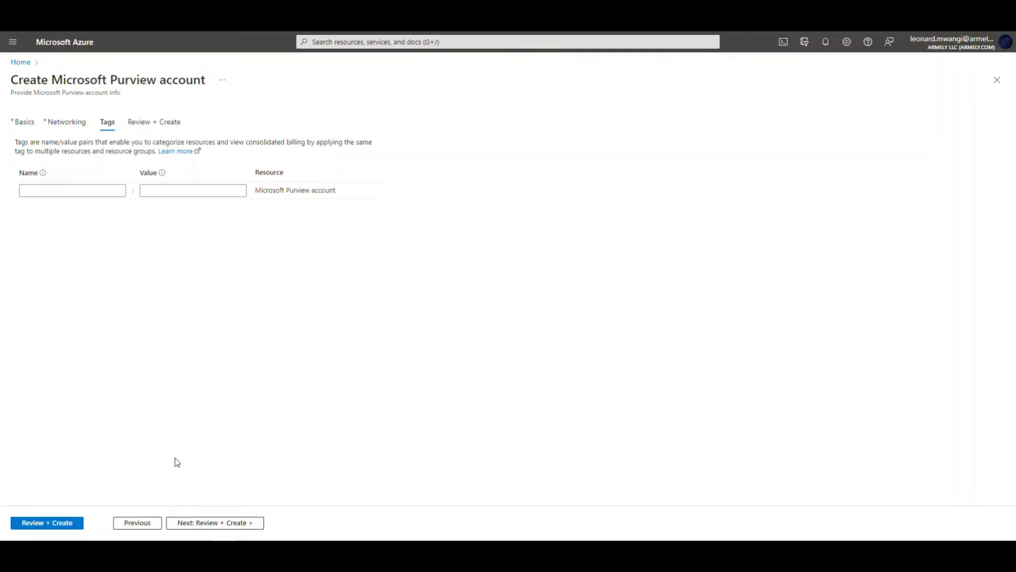
left_click(214, 523)
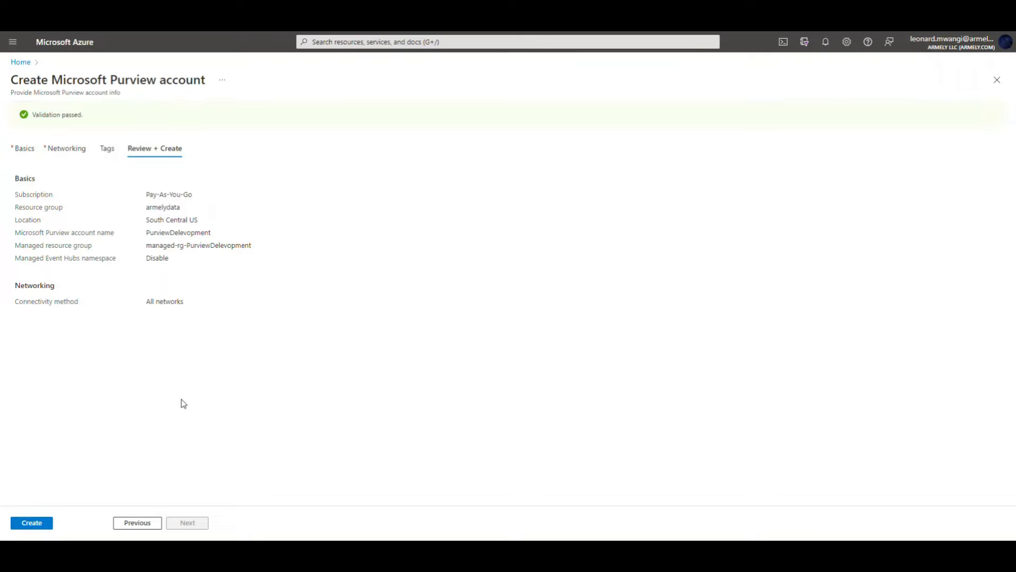
left_click_drag(34, 114, 90, 119)
left_click(203, 369)
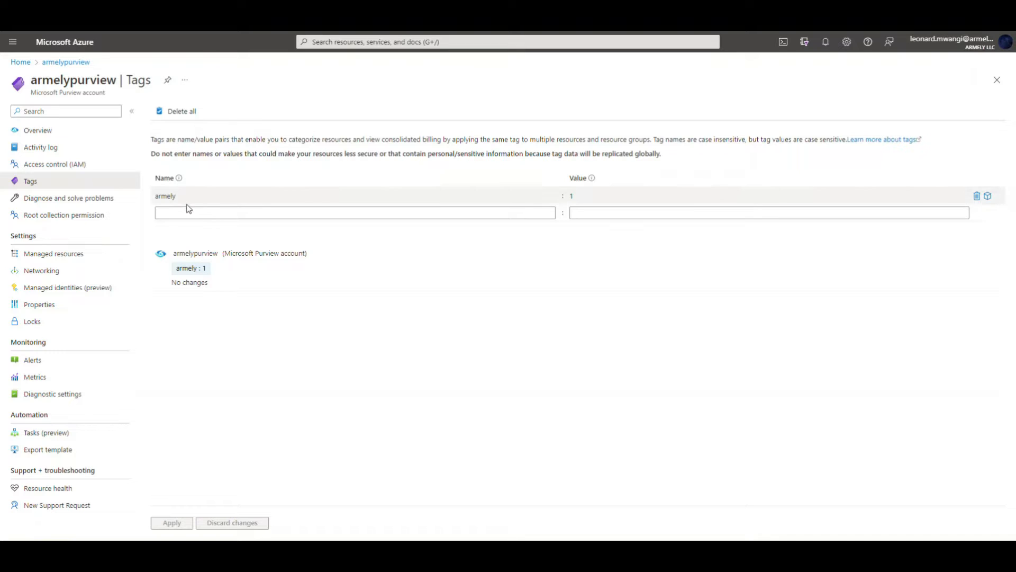
- Examine the existing armelypurview account's overview, activity log and access control pages
left_click(40, 130)
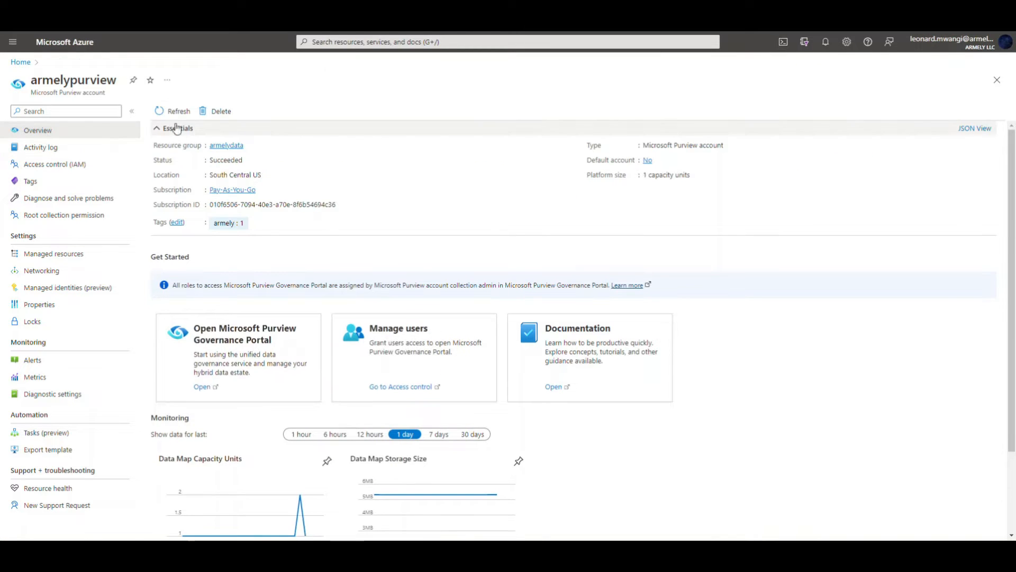
left_click(159, 127)
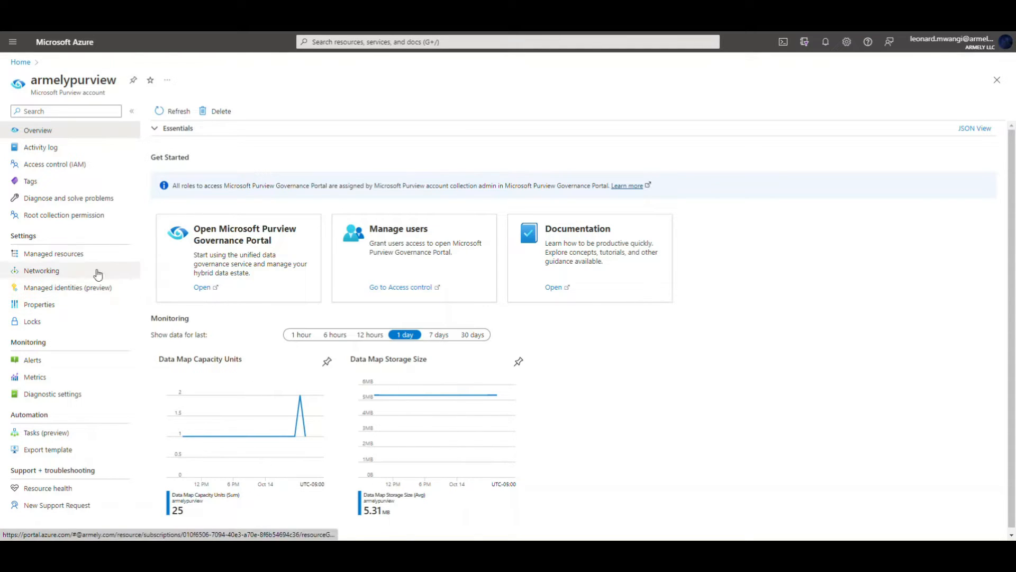
left_click(45, 153)
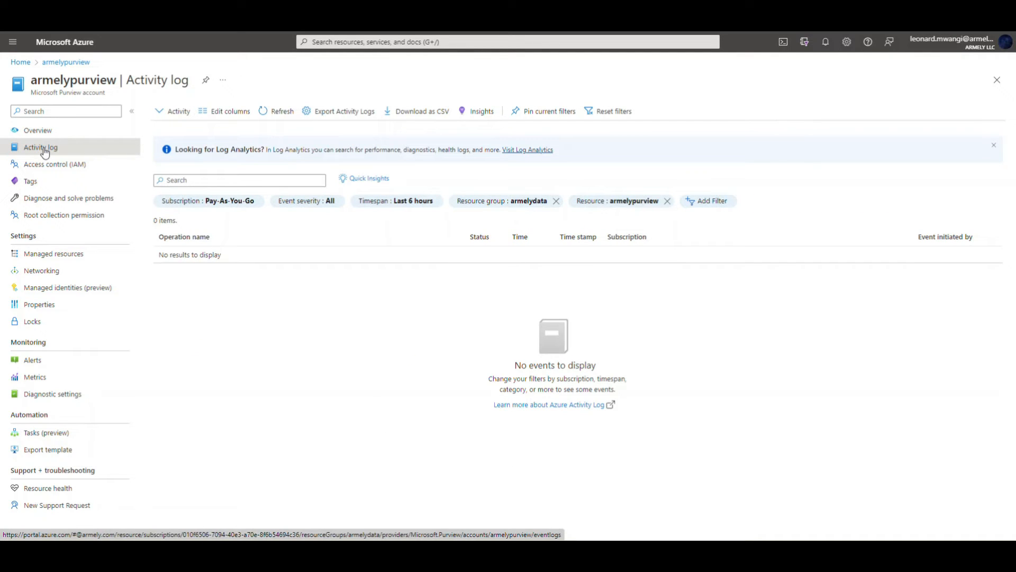
left_click(59, 168)
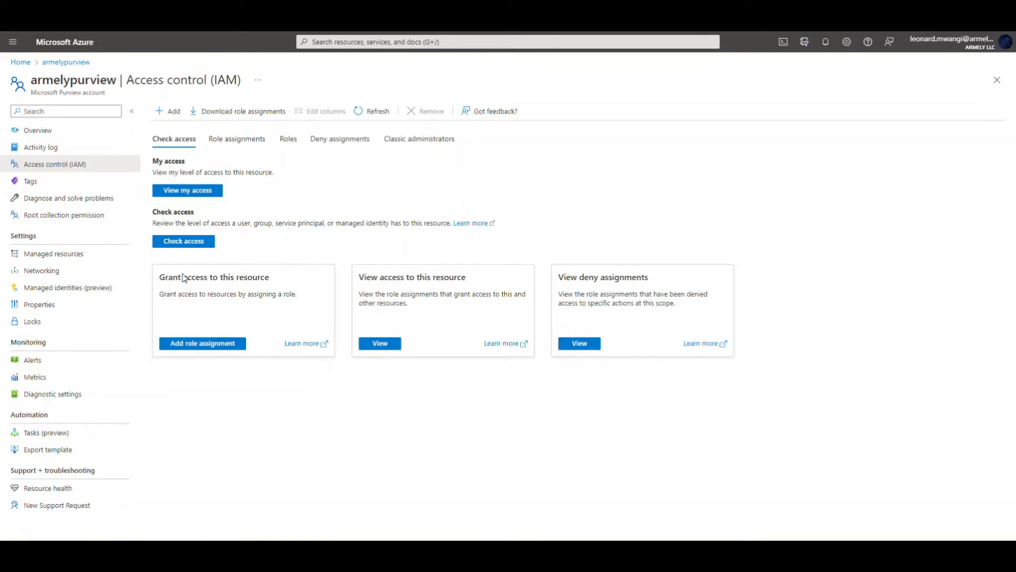
left_click(44, 131)
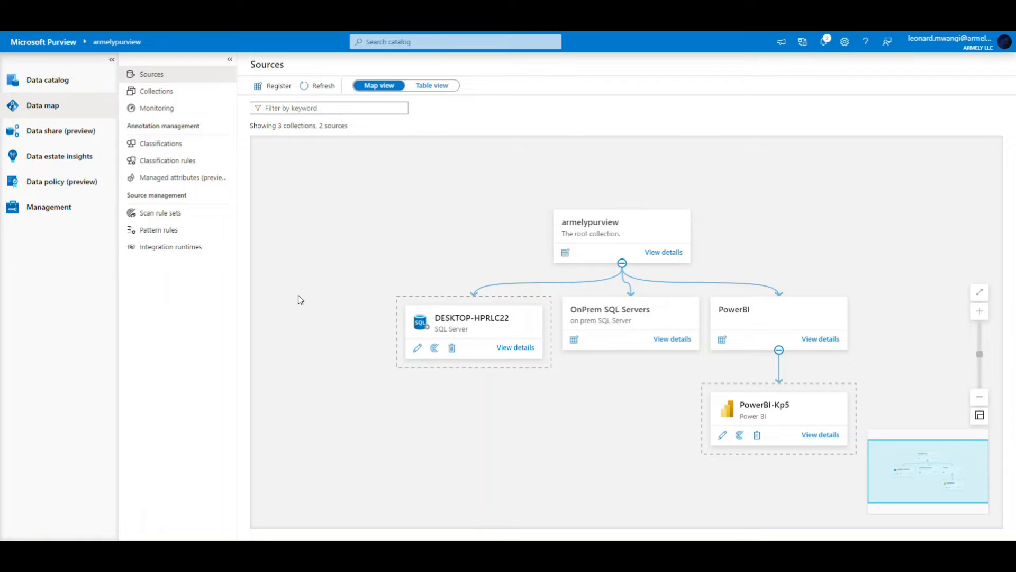
- In the Microsoft Purview governance portal, look through the data catalog, data map and data share areas of armelypurview
left_click(59, 85)
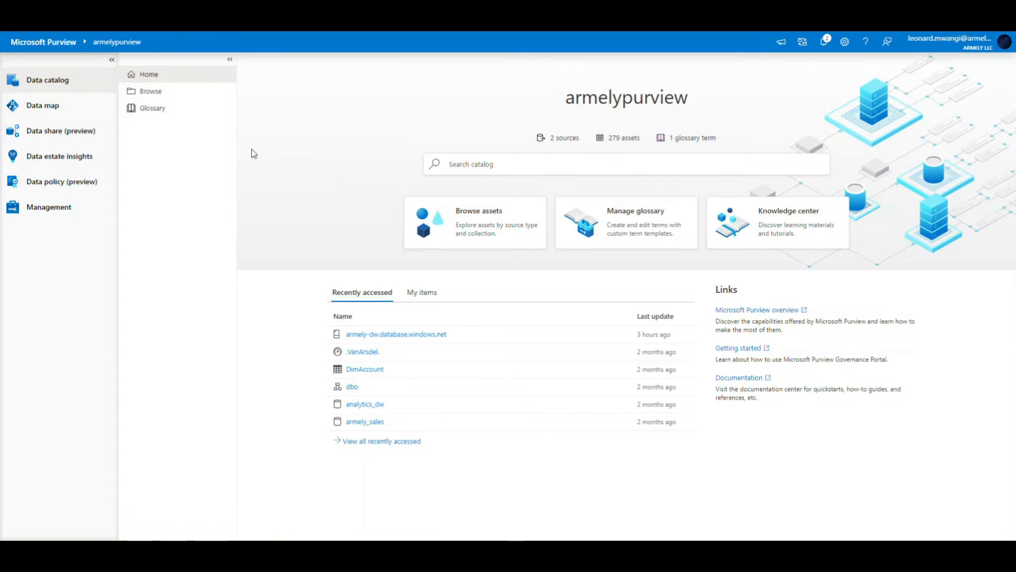
left_click(43, 108)
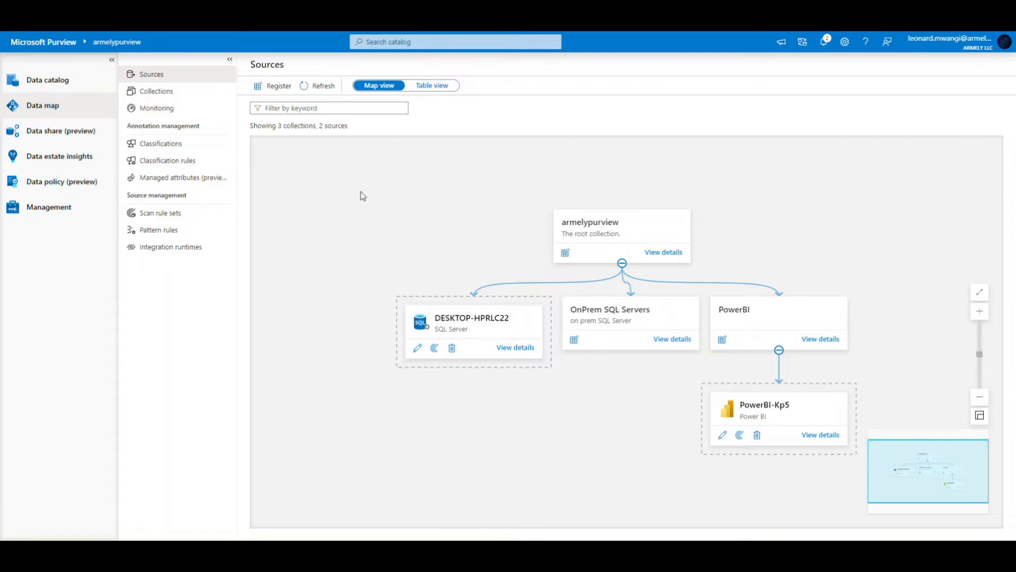
left_click(43, 137)
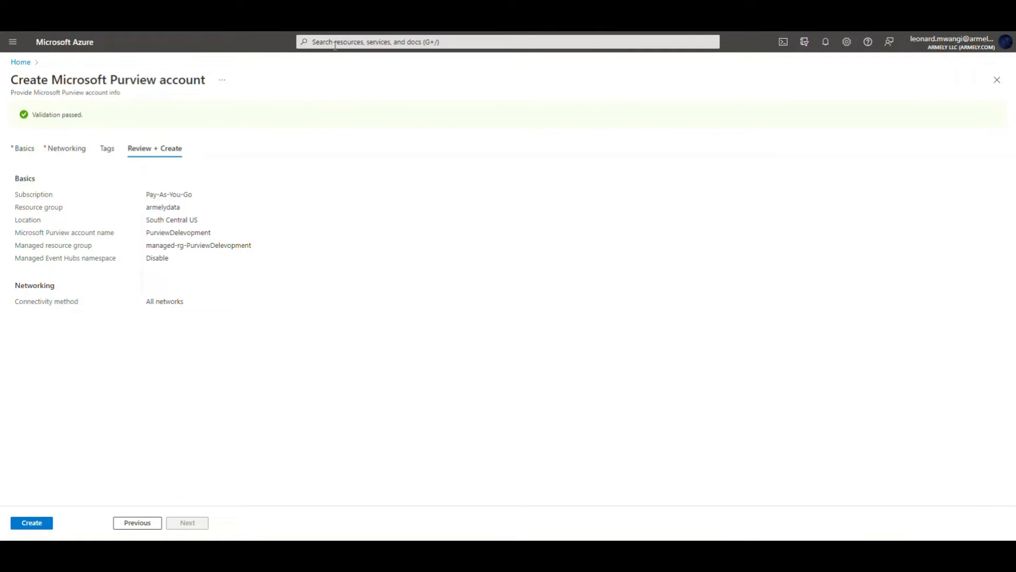
left_click(335, 41)
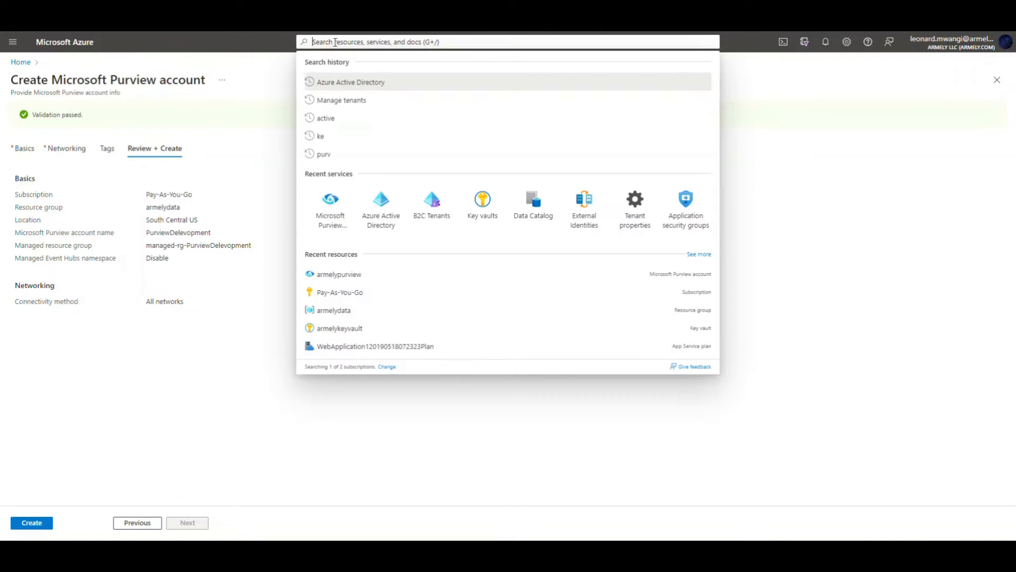
type("data")
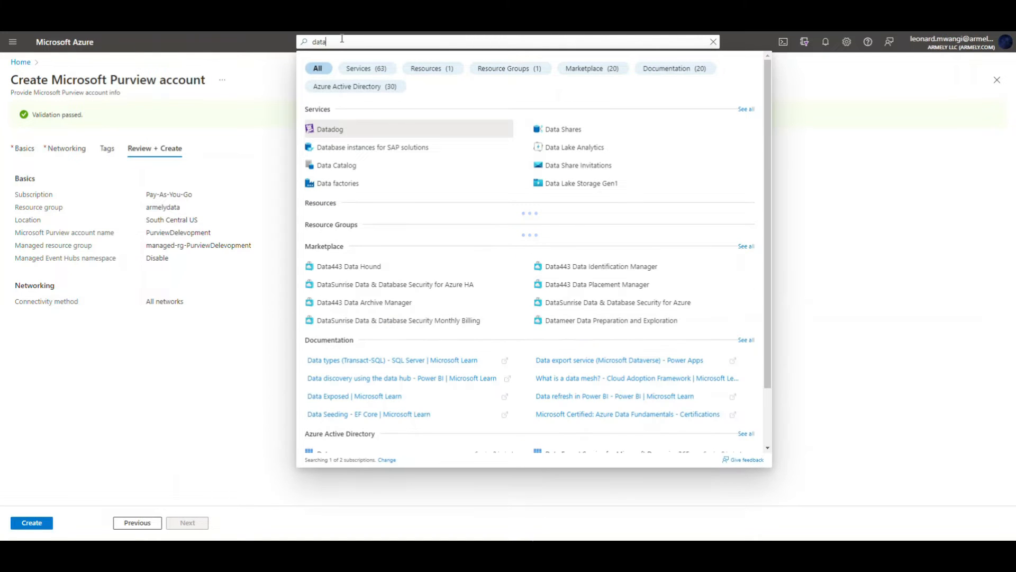
type(" sah")
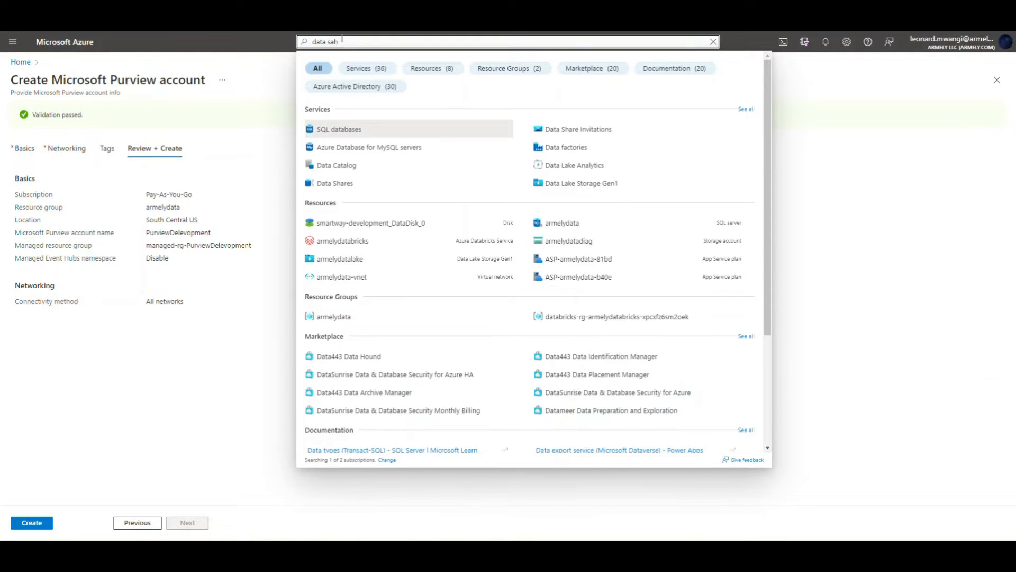
left_click(336, 183)
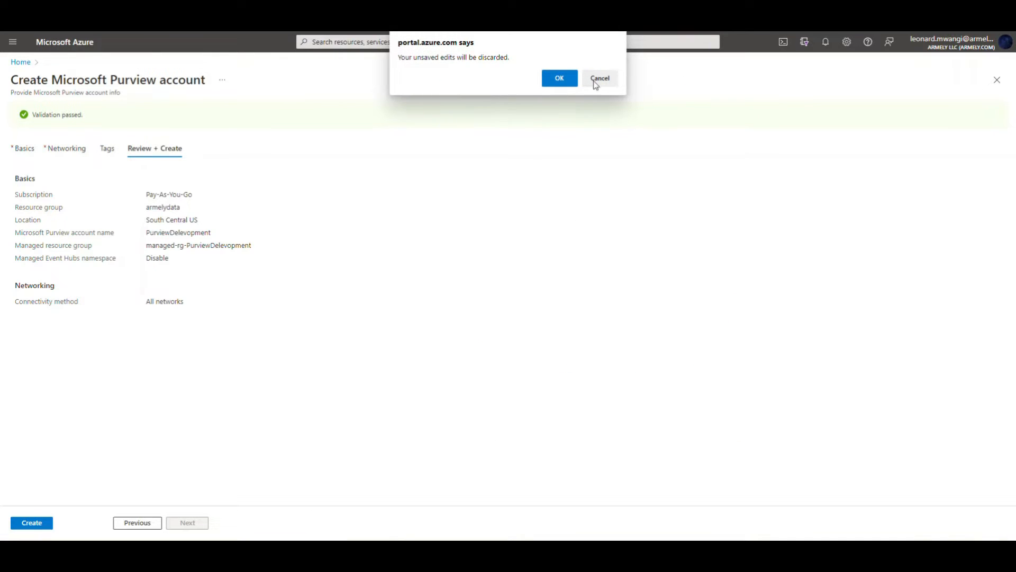
left_click(601, 79)
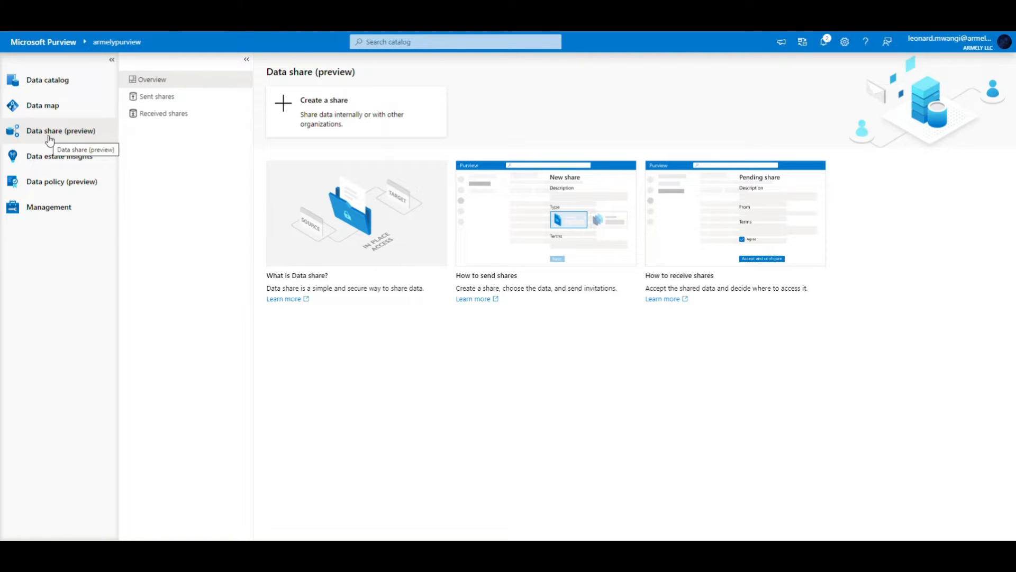
- Examine the data estate insights, data policy and management areas of the armelypurview governance portal
left_click(56, 162)
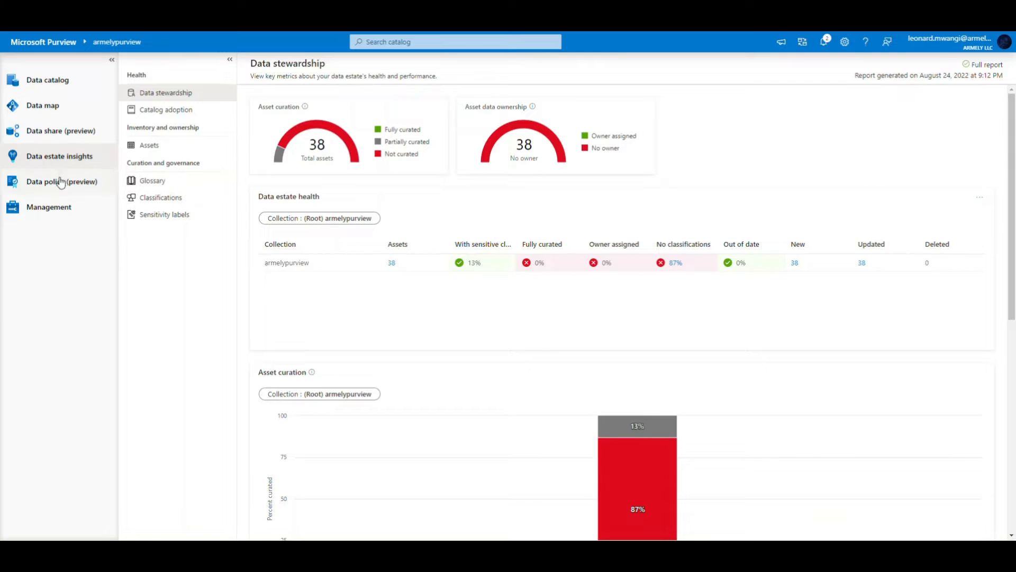
left_click(55, 185)
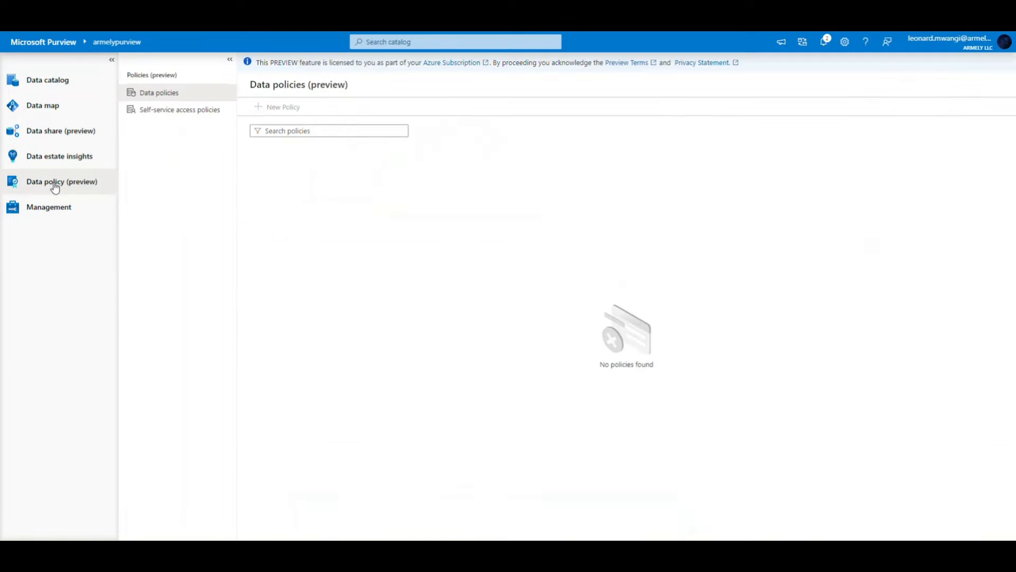
left_click(61, 159)
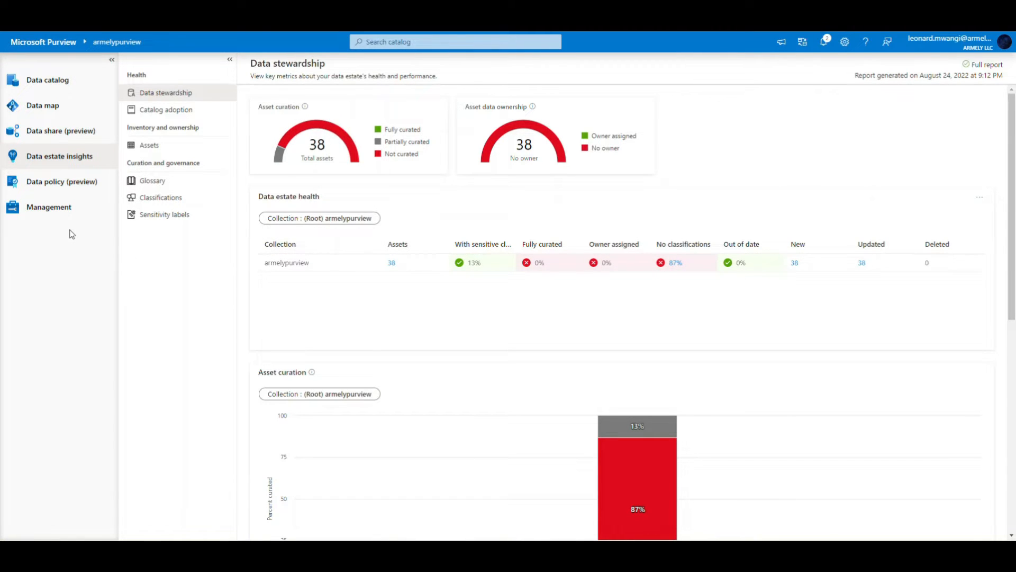
left_click(49, 189)
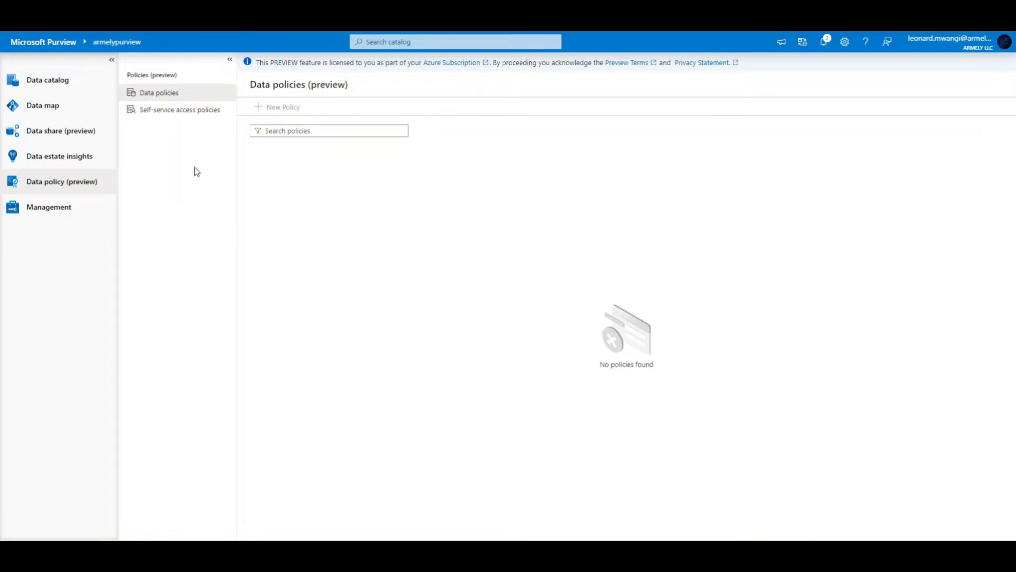
left_click(57, 214)
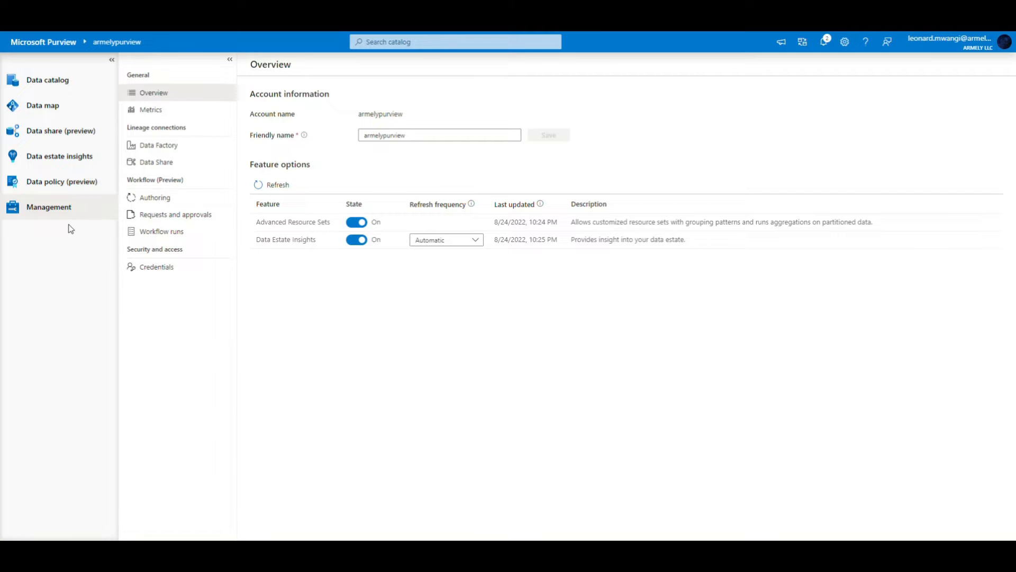
- Open the map of registered sources in the armelypurview data map
left_click(59, 106)
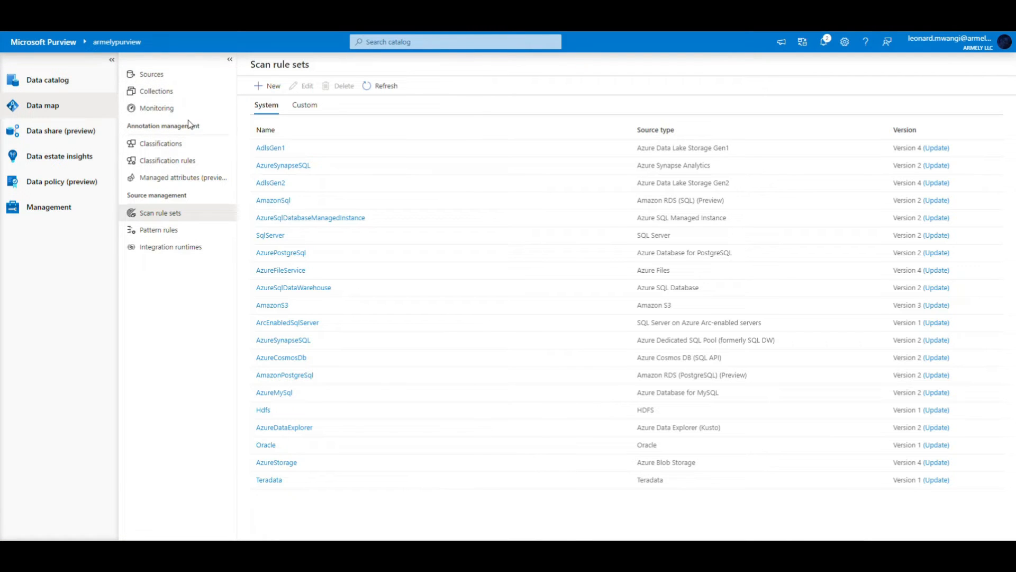
left_click(158, 79)
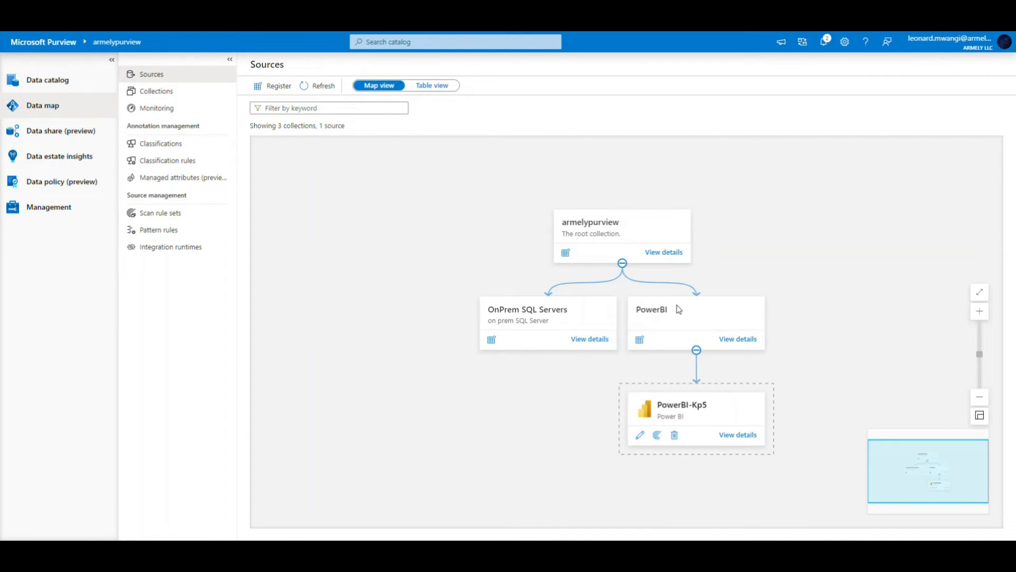
- Start registering a new source in the data map and look through the available Azure source types
left_click(270, 88)
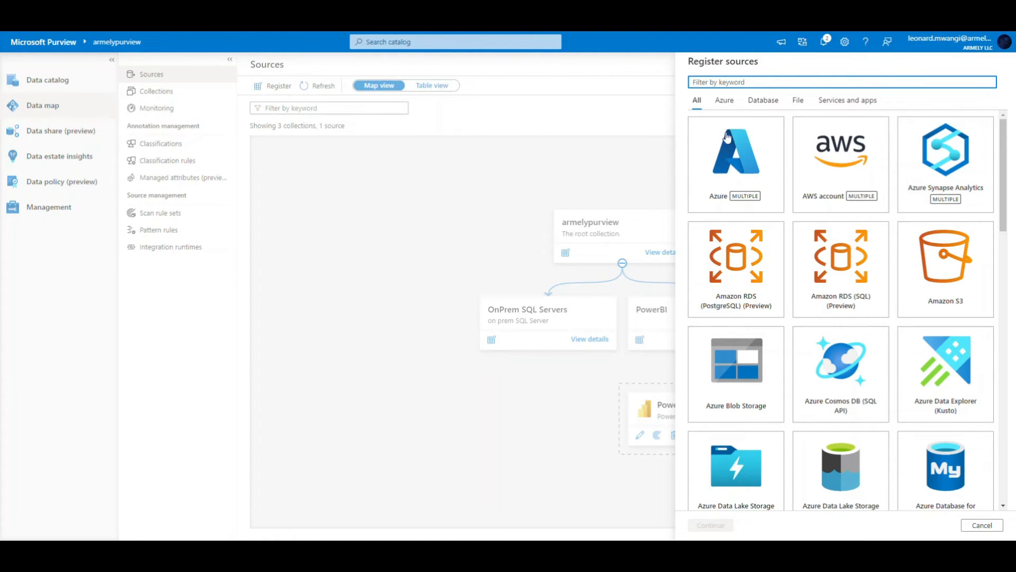
left_click(725, 100)
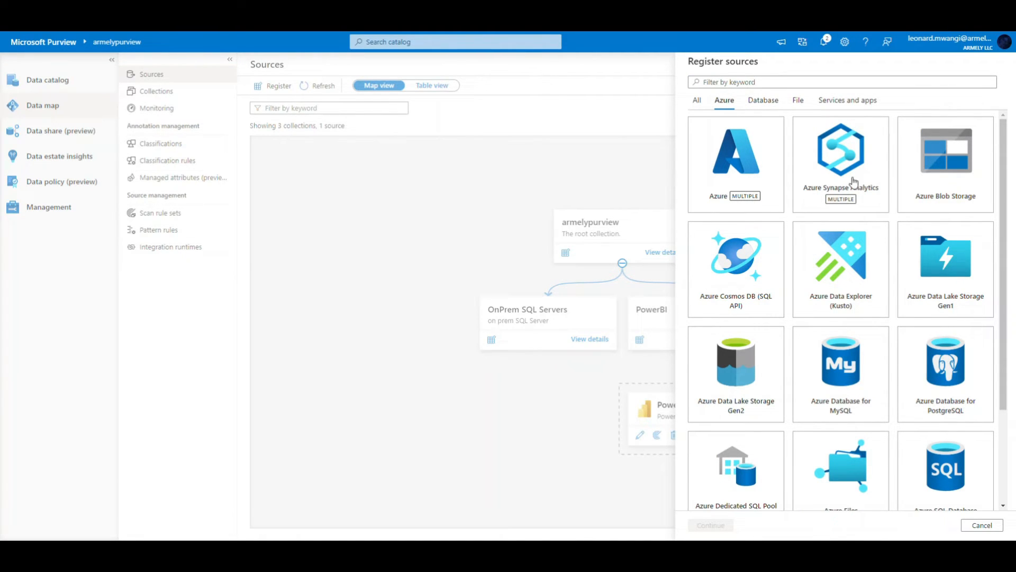
scroll(870, 189, "down", 2)
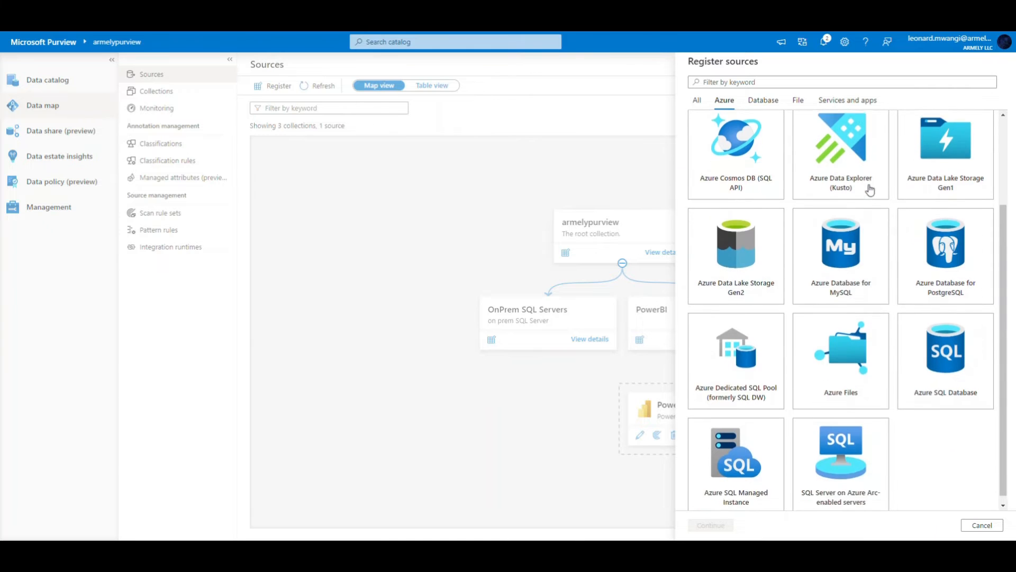
scroll(794, 273, "down", 1)
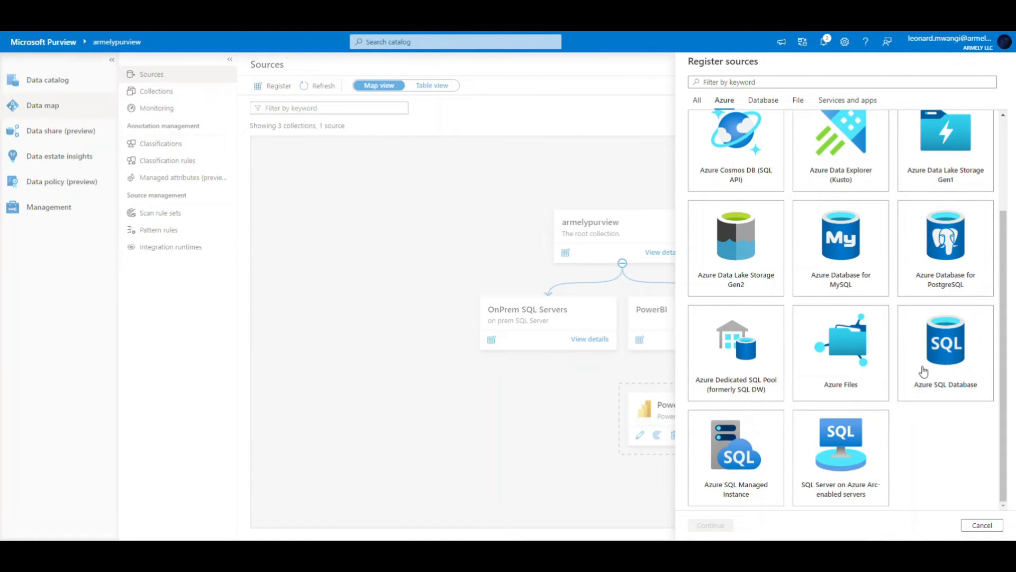
scroll(836, 332, "up", 1)
scroll(836, 332, "up", 2)
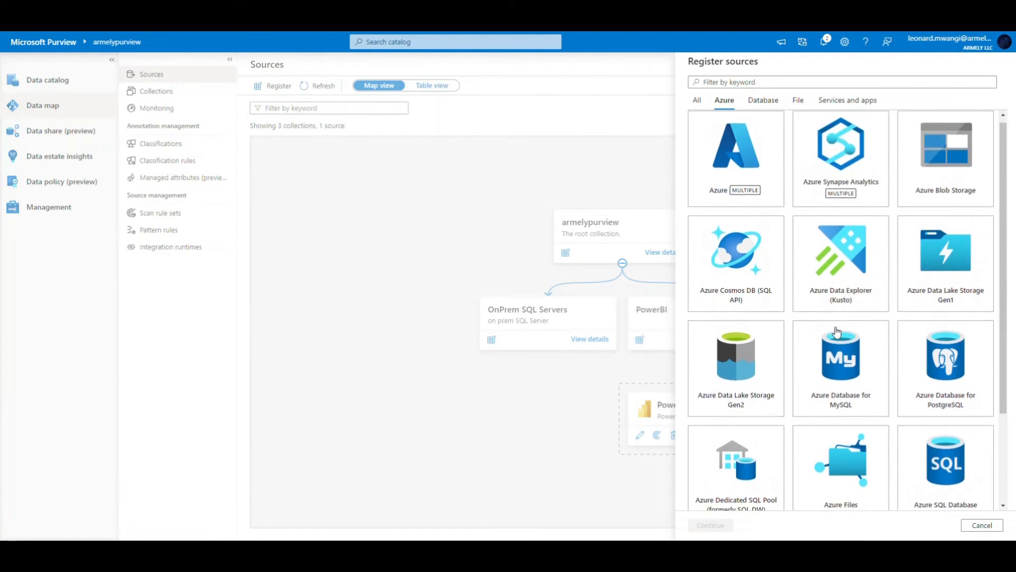
- Look through the database, file, and services and apps source types available for registration
left_click(770, 105)
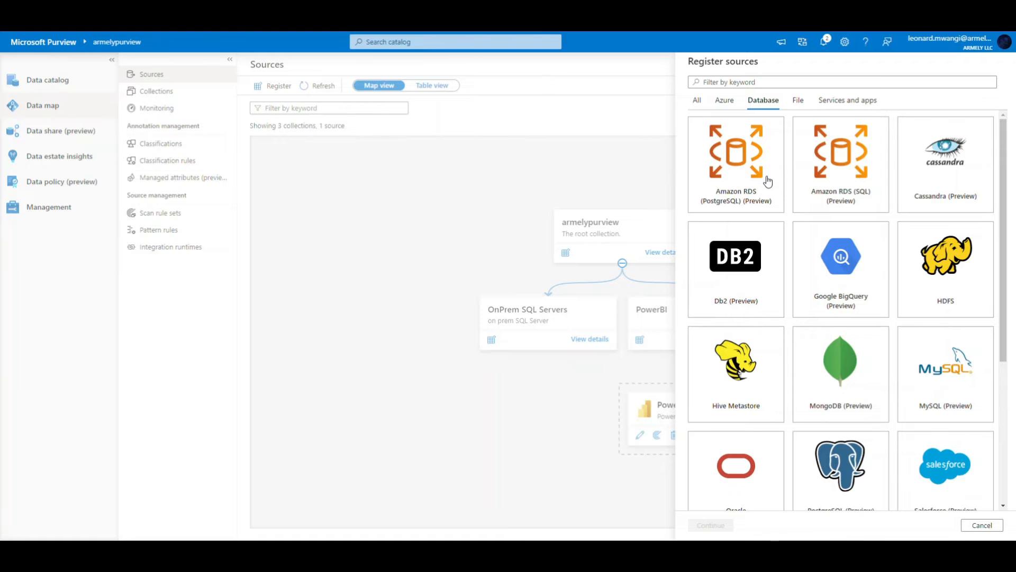
scroll(889, 278, "down", 3)
scroll(890, 280, "down", 1)
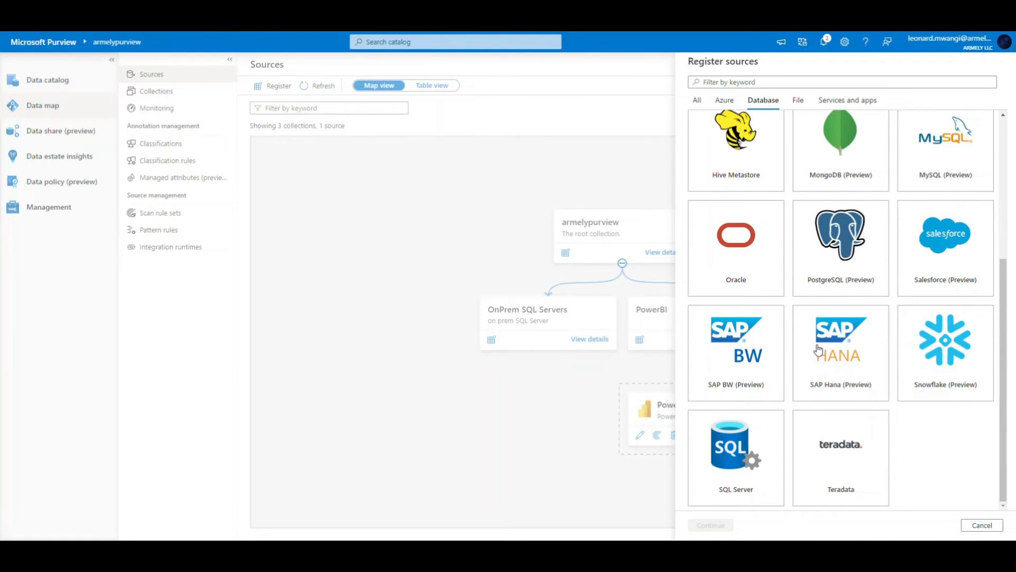
scroll(815, 283, "up", 5)
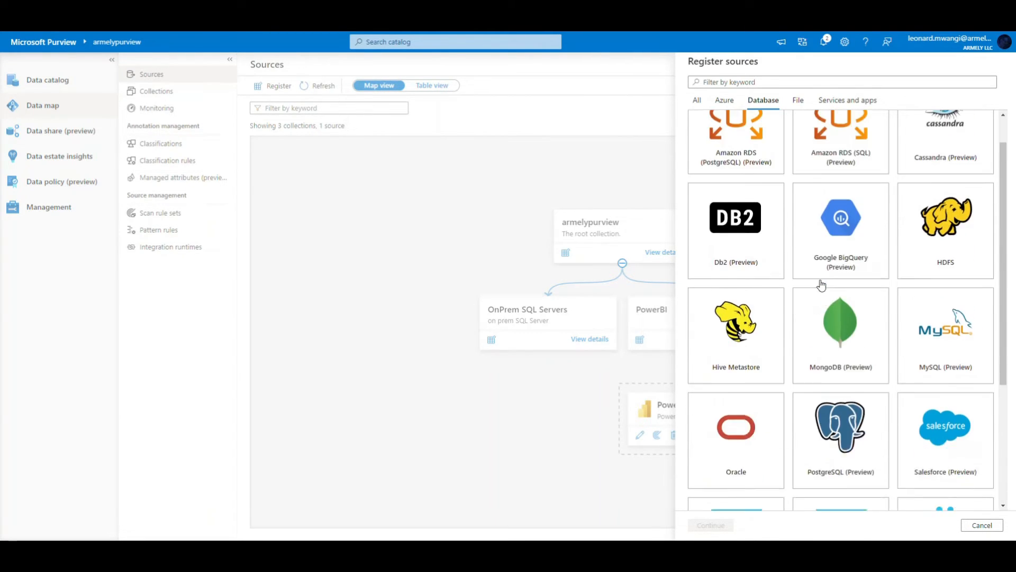
left_click(797, 103)
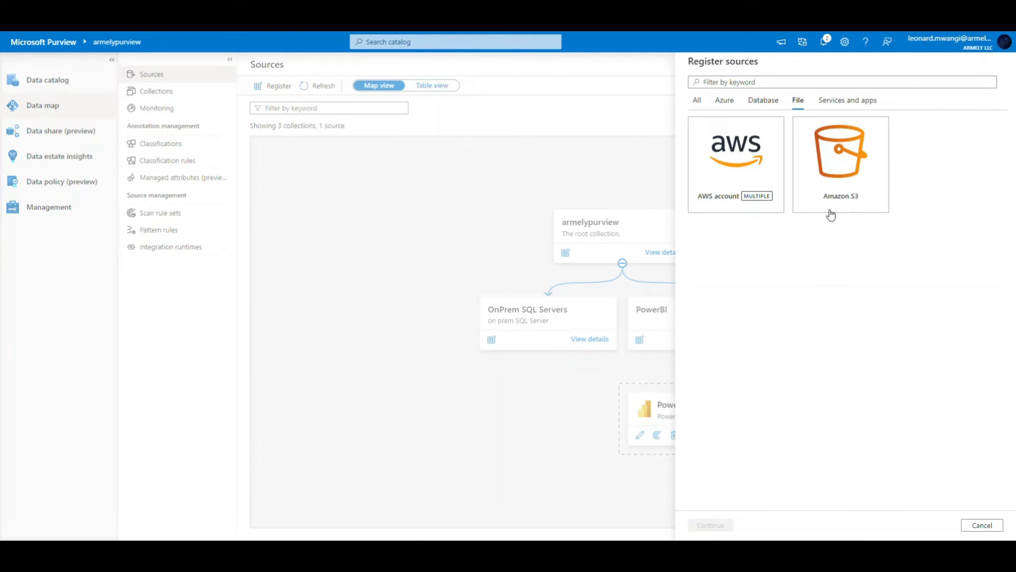
left_click(858, 103)
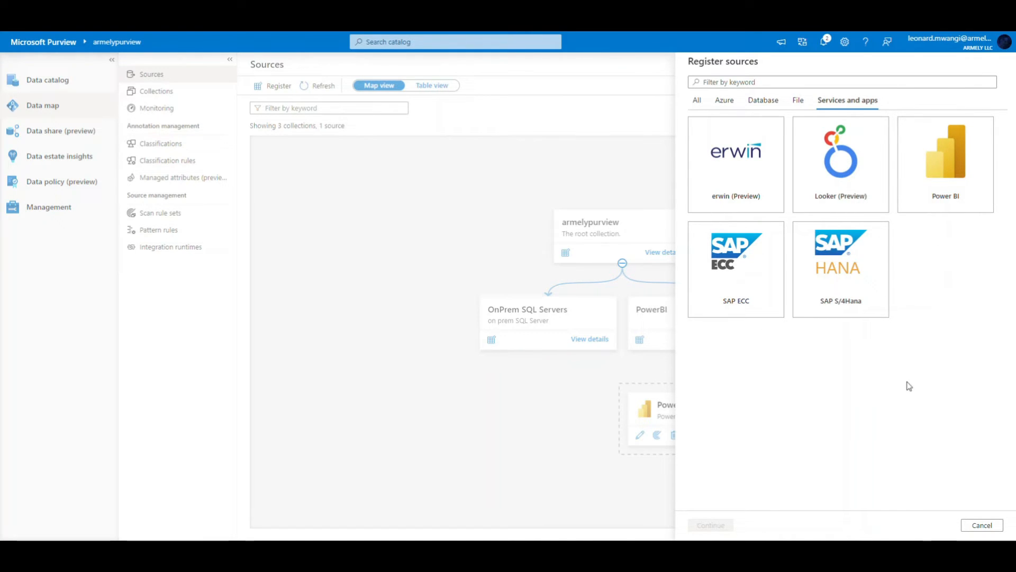
- Fill in a SQL Server source registration named ArmelyDevelopment with server endpoint DESKTOP-HPRLC22, and cancel it without registering
left_click(767, 107)
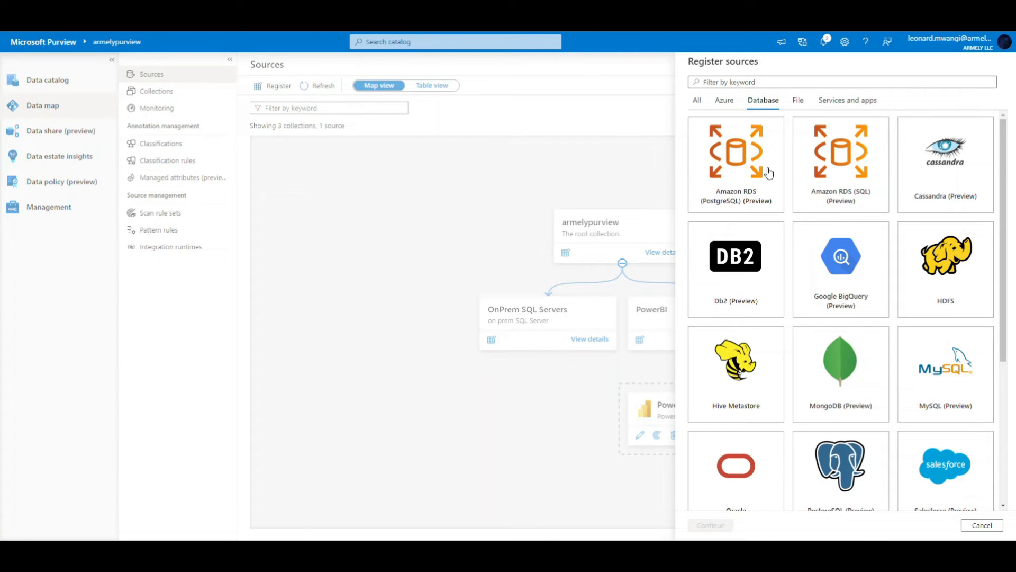
scroll(834, 304, "down", 5)
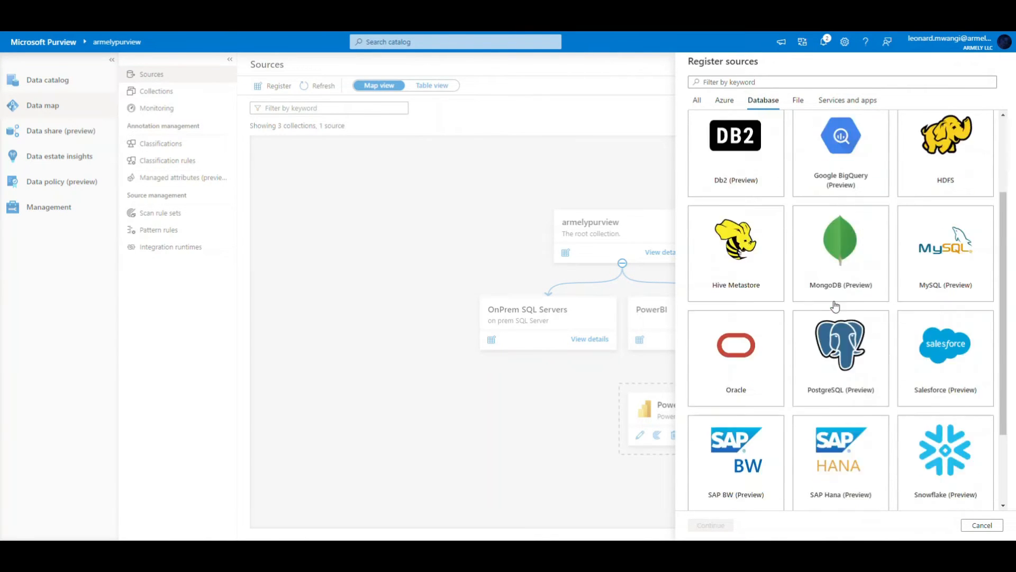
left_click(754, 464)
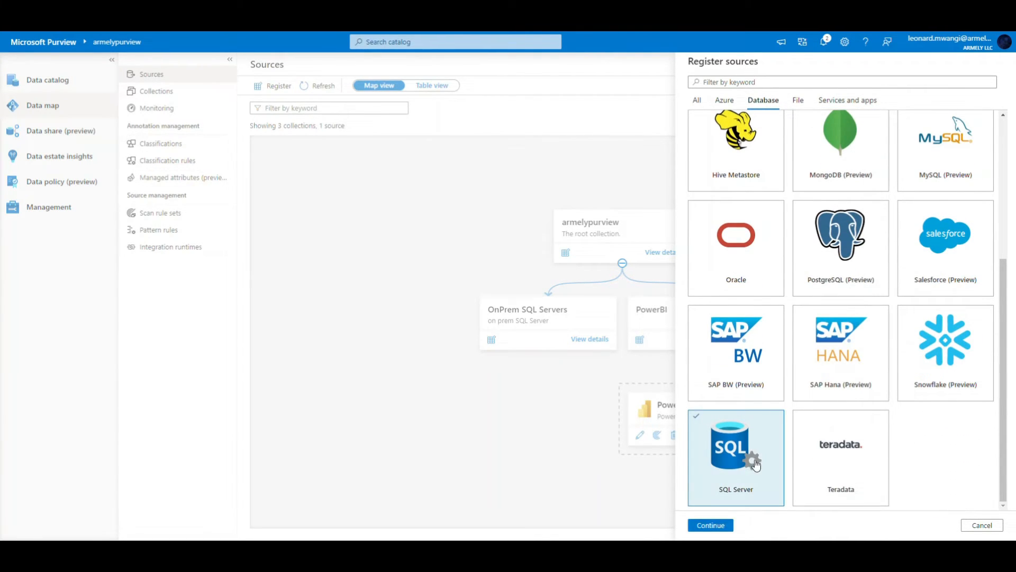
left_click(710, 525)
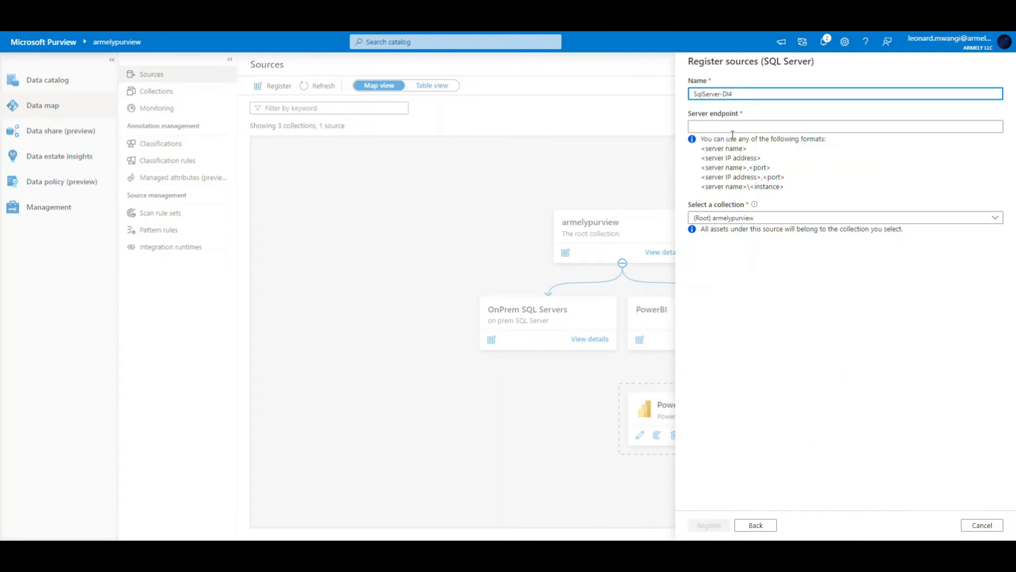
left_click_drag(750, 95, 626, 95)
type("ArmelyDevelopment")
left_click(710, 127)
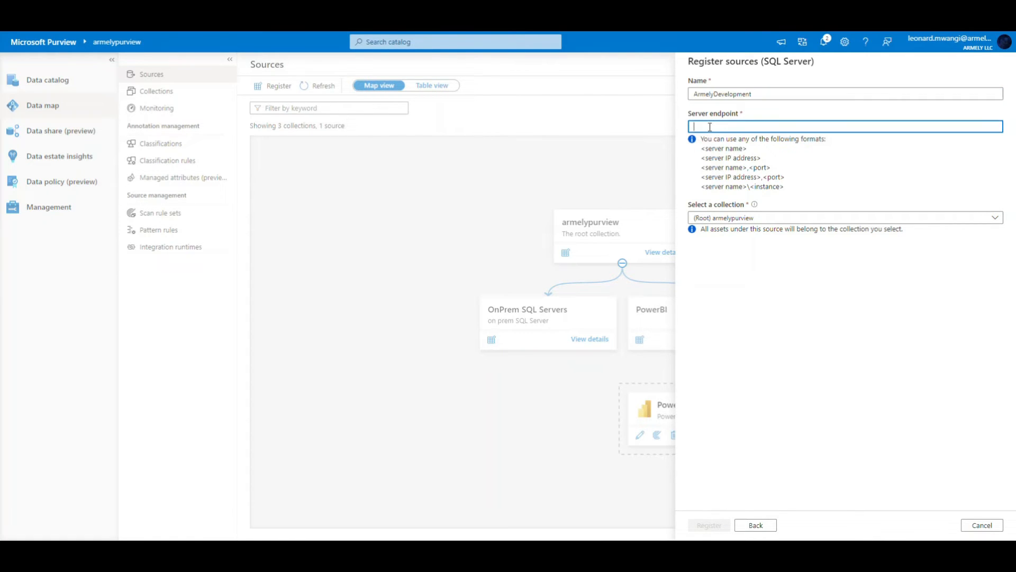
type("DESKTOP-HPRLC22")
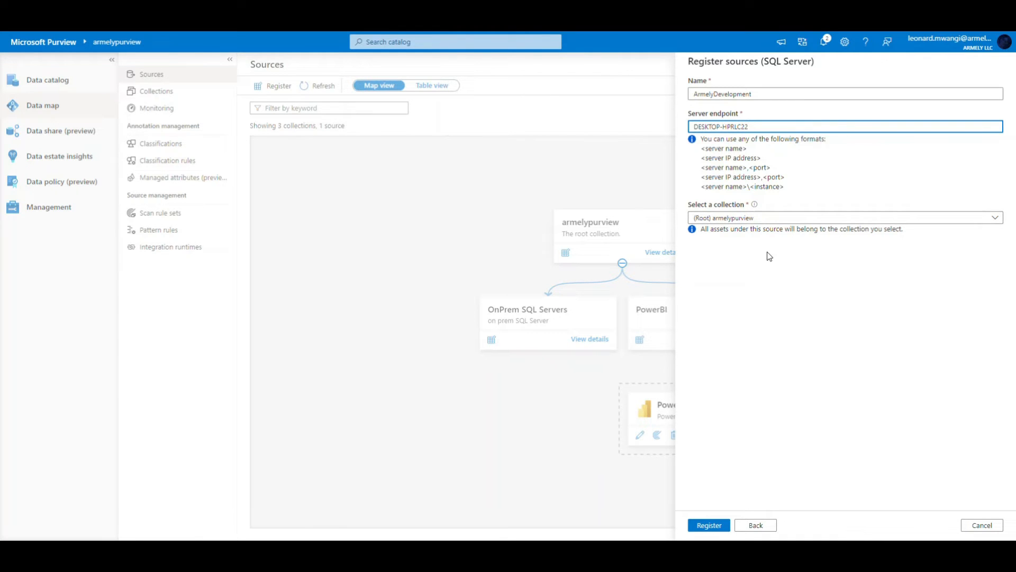
left_click(981, 525)
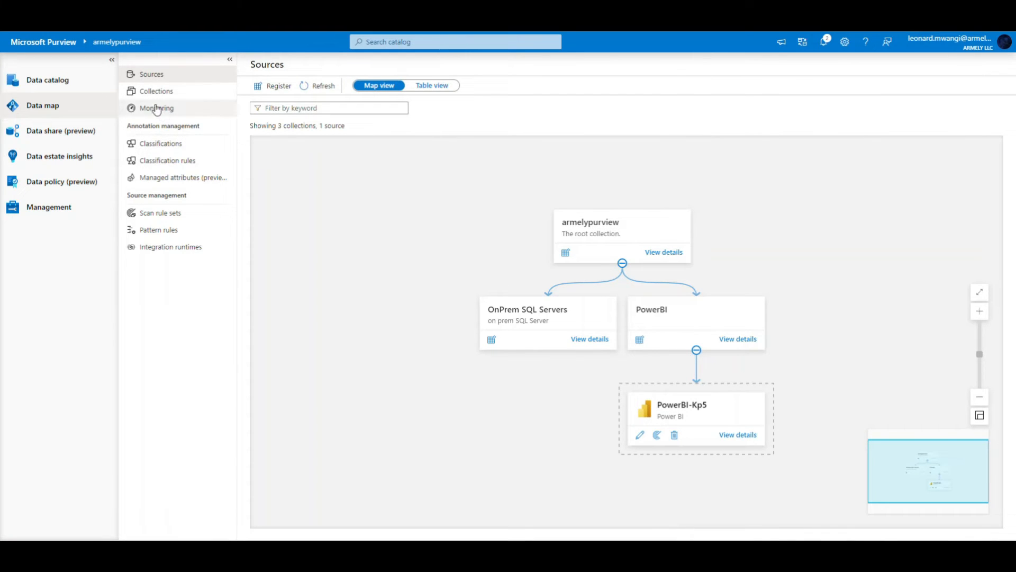
- Create a collection named DW2019_Environment under the armelypurview root collection, with the account owner as collection admin
left_click(156, 92)
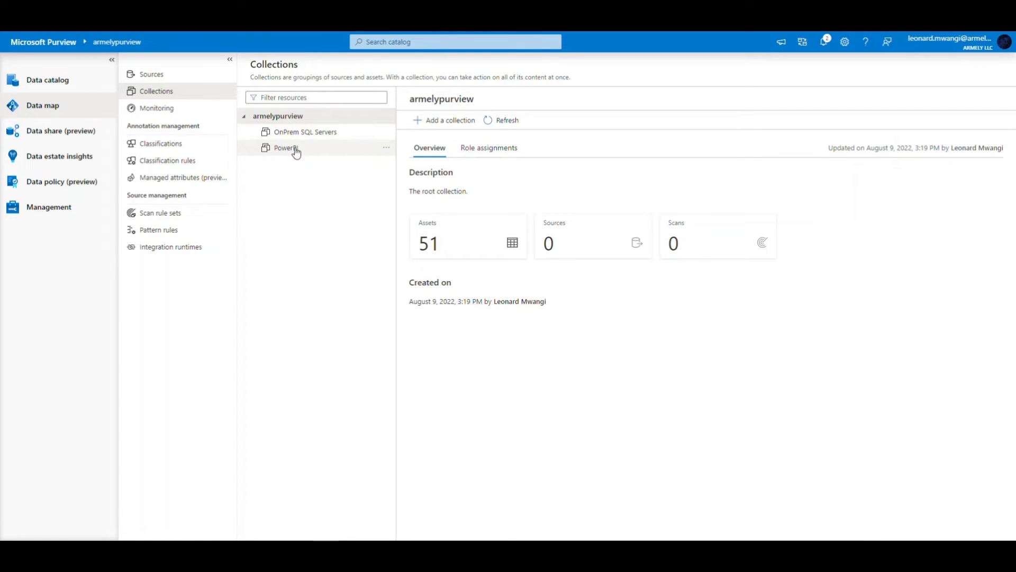
left_click(419, 121)
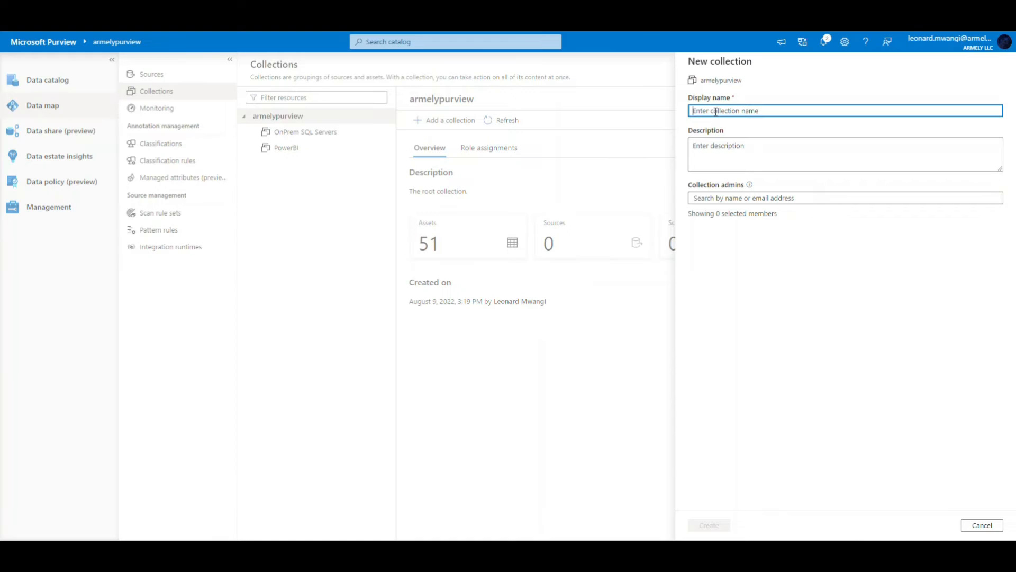
type("DW2019_Environment")
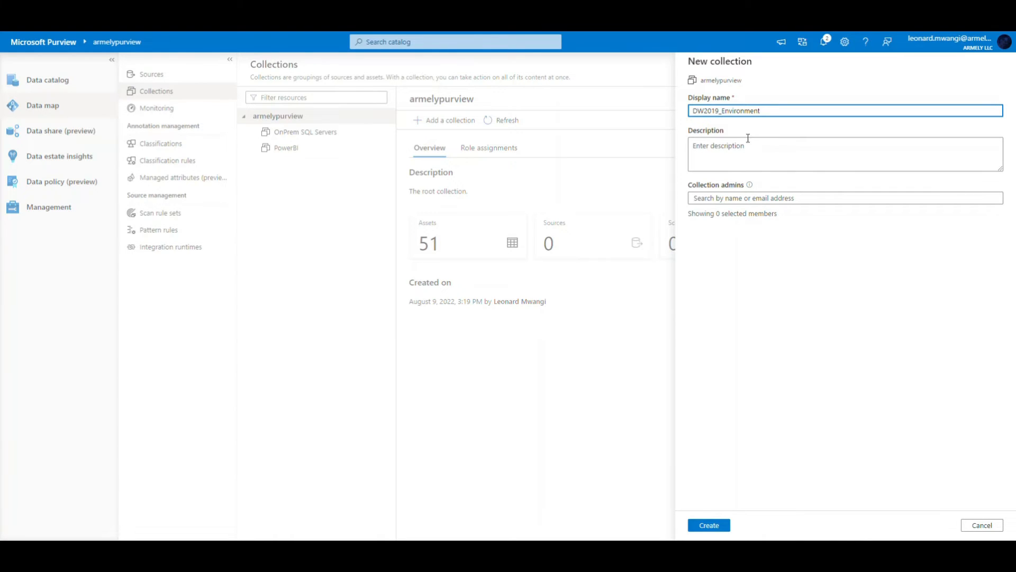
left_click(720, 199)
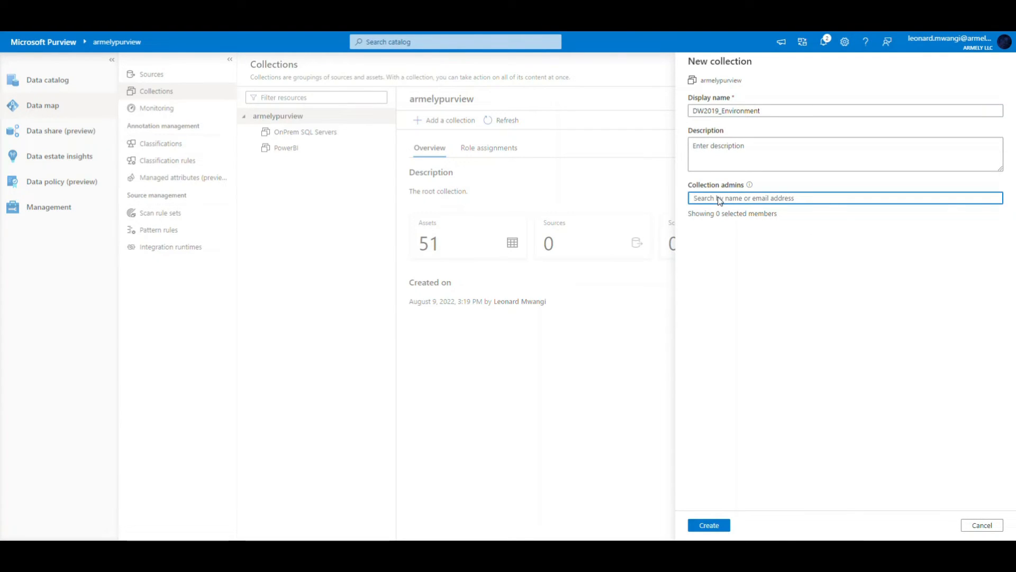
type("leonard")
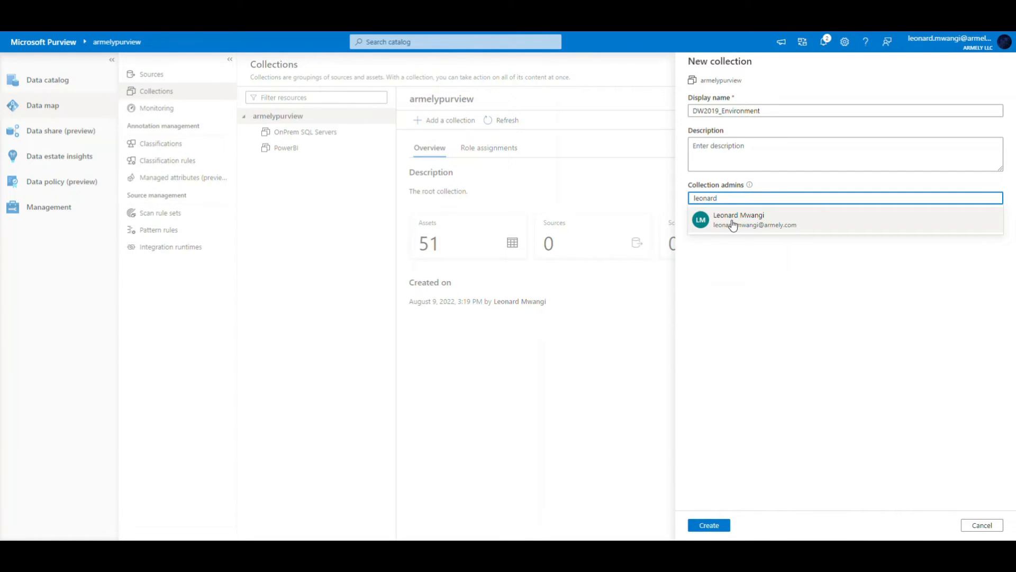
left_click(733, 224)
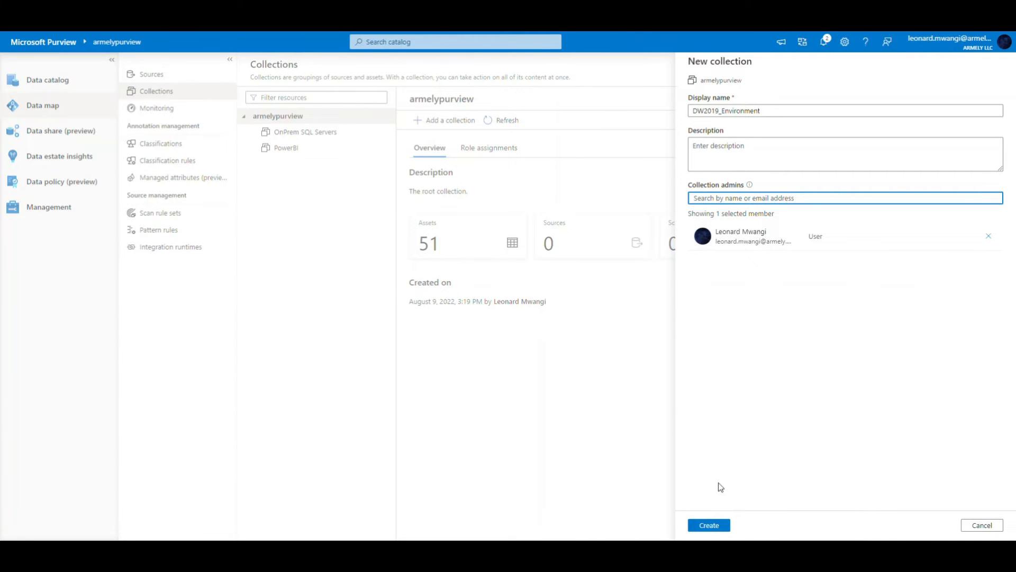
left_click(701, 526)
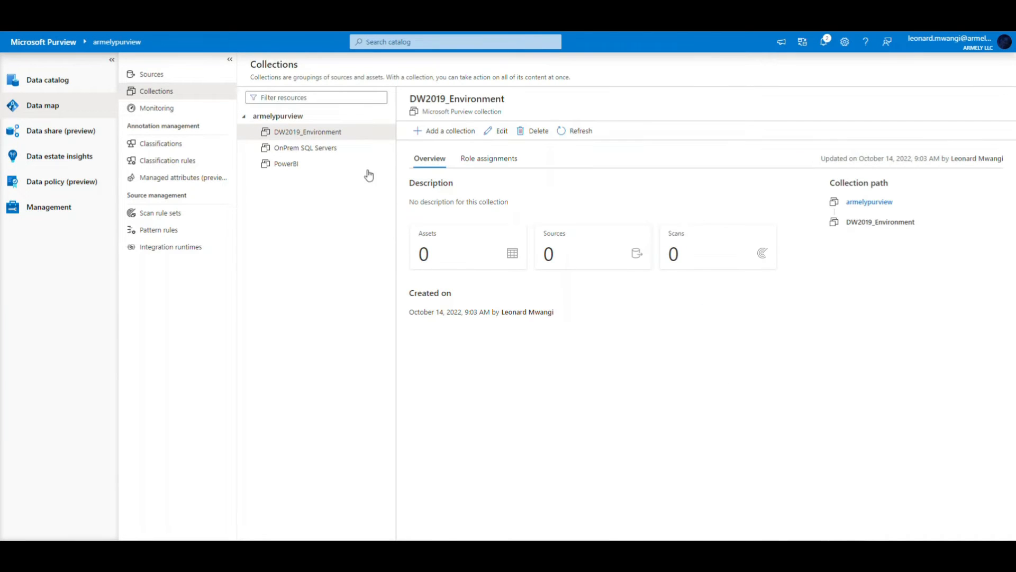
- Examine the DW2019_Environment collection's overview and its role assignments, from collection admins through workflow admins
left_click(291, 135)
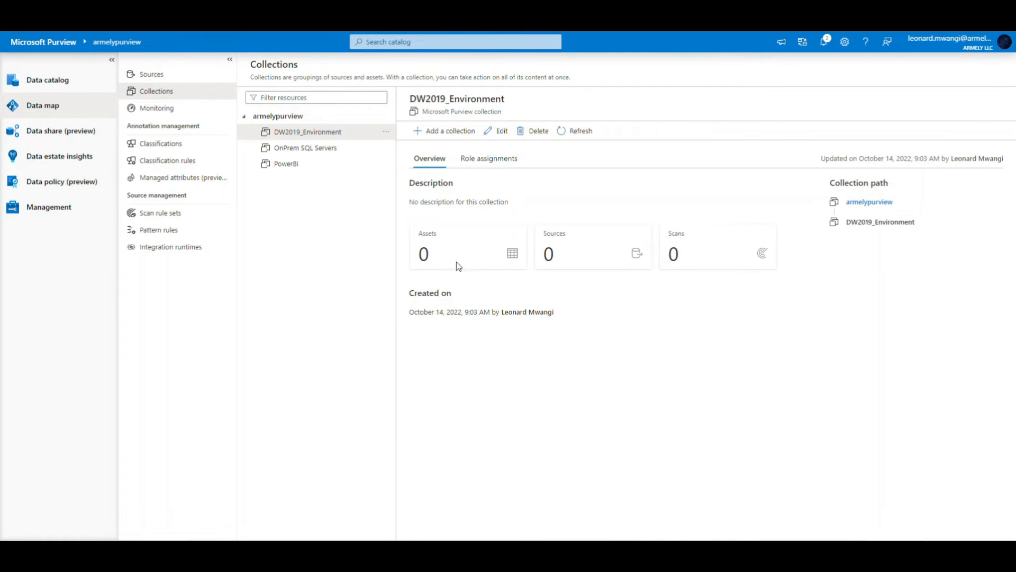
left_click(480, 160)
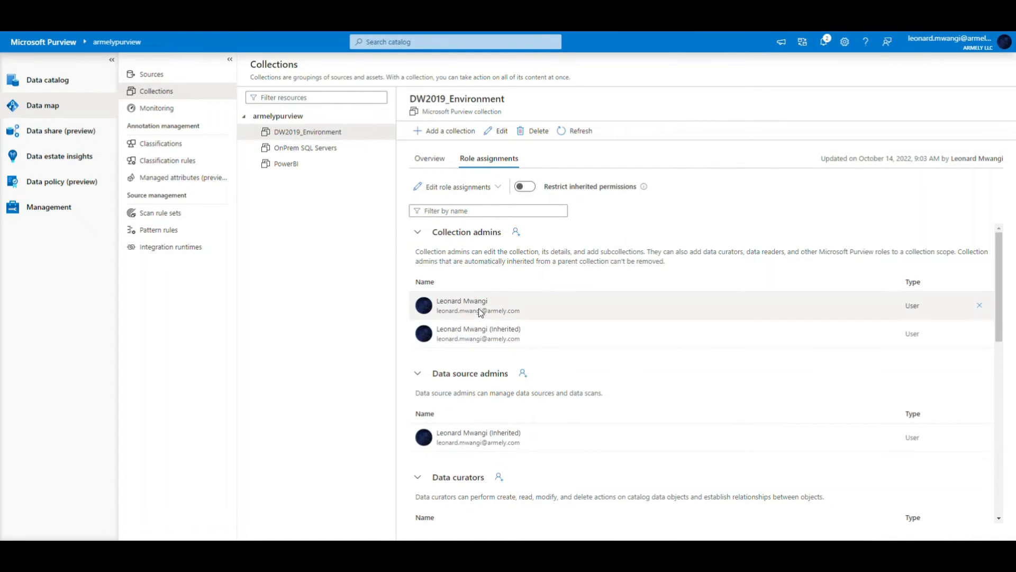
left_click_drag(433, 233, 503, 233)
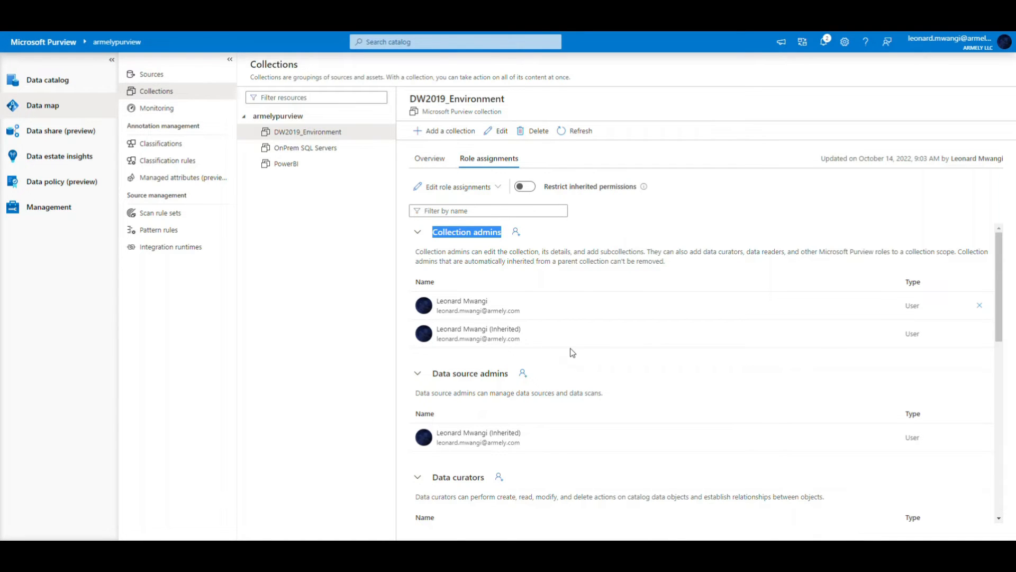
scroll(573, 352, "down", 8)
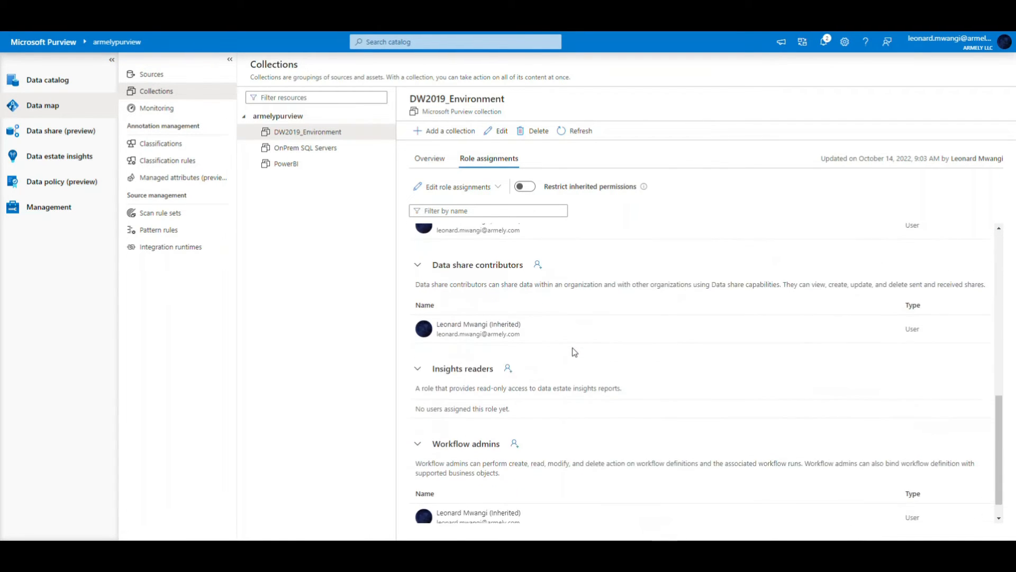
scroll(575, 352, "down", 1)
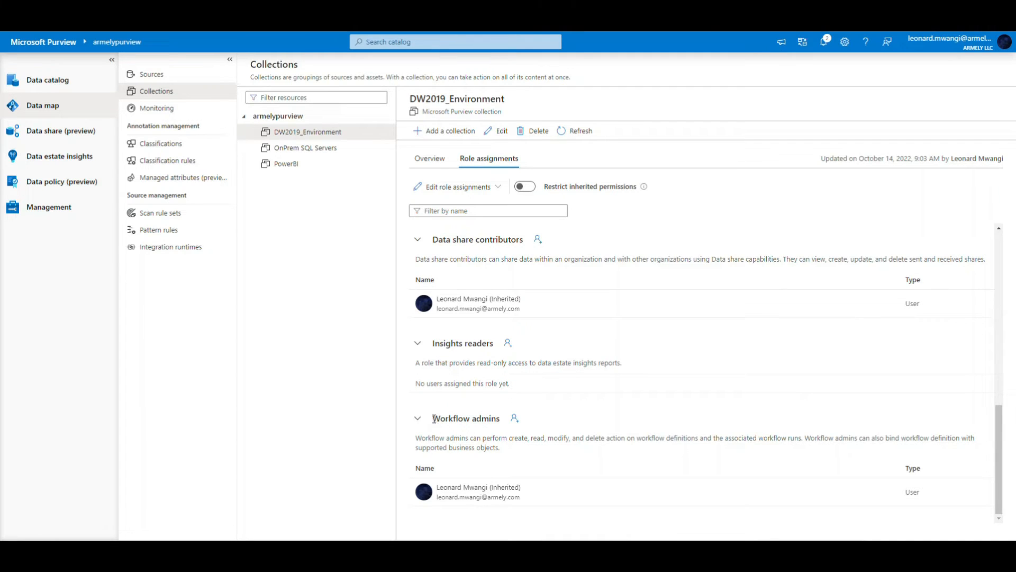
left_click_drag(434, 418, 502, 418)
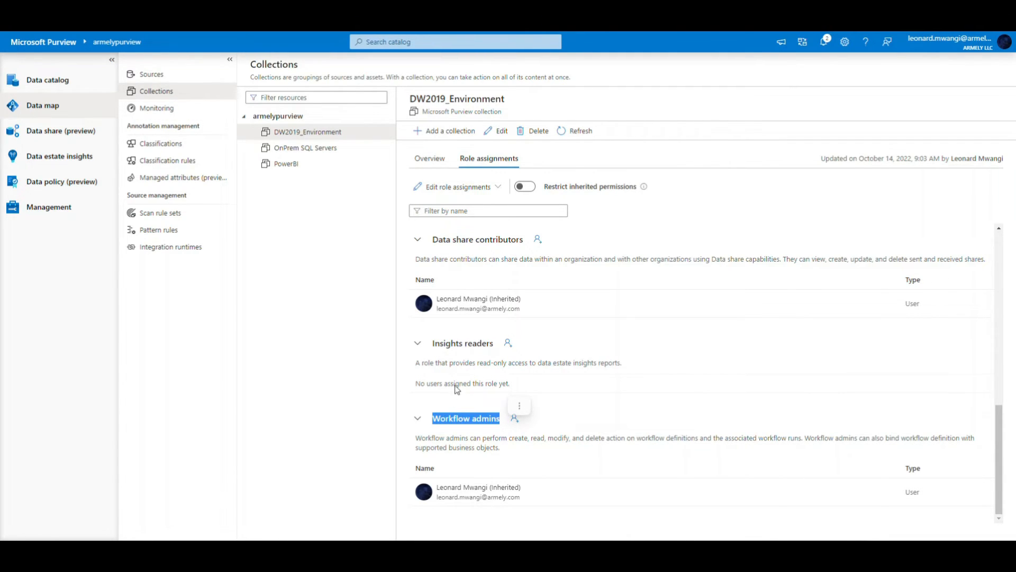
scroll(455, 306, "up", 2)
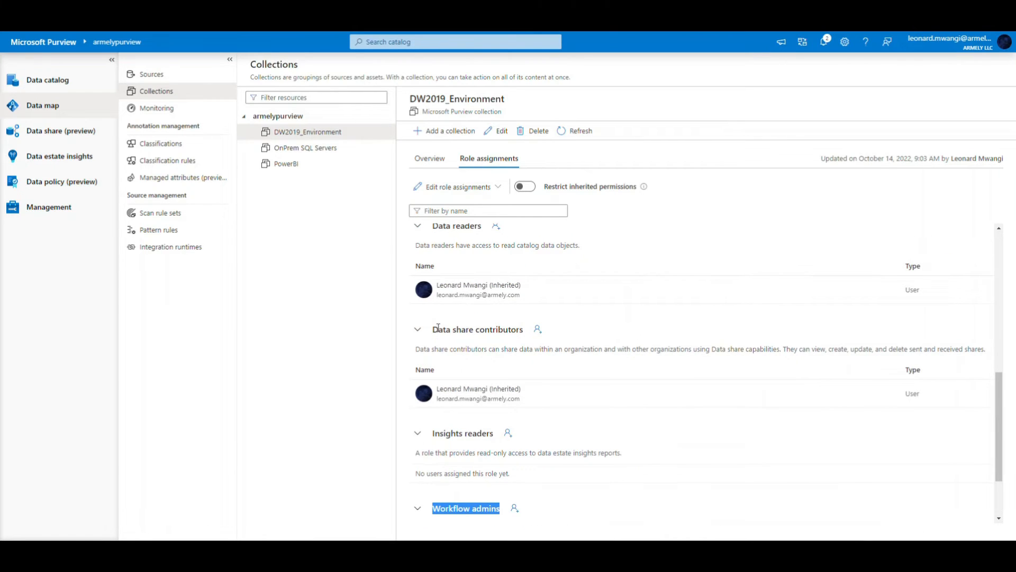
scroll(497, 334, "up", 3)
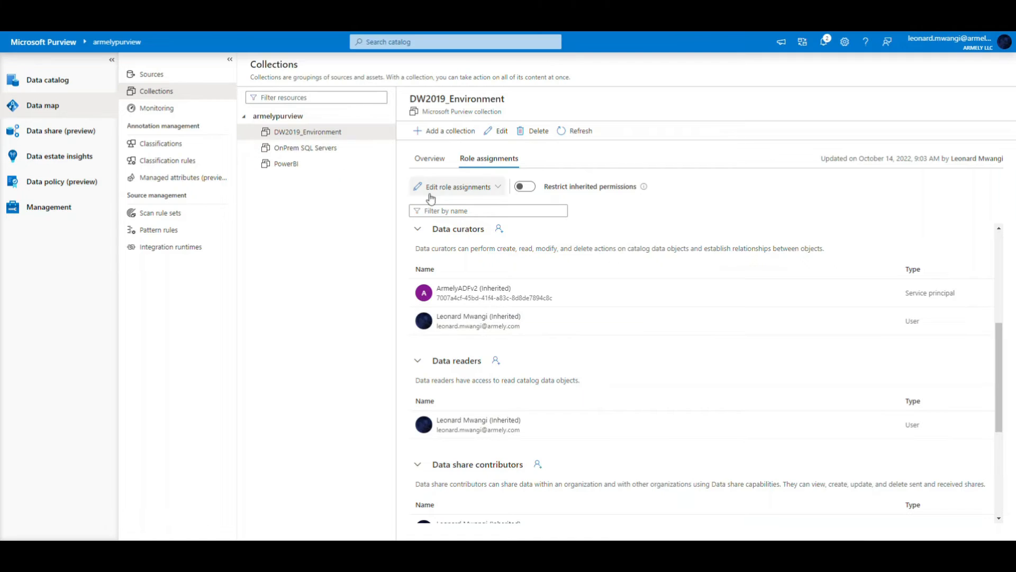
scroll(536, 369, "up", 3)
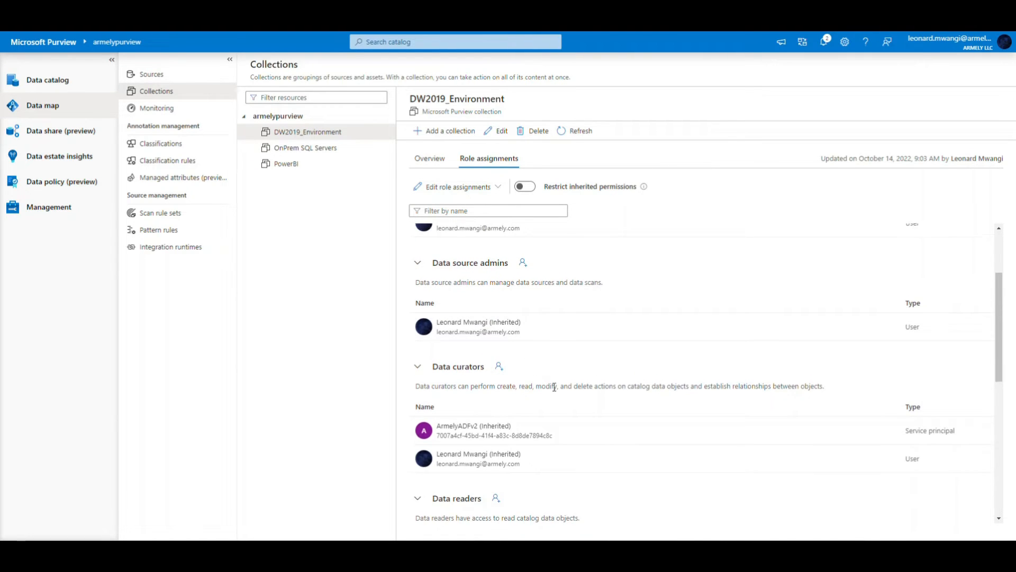
scroll(545, 380, "up", 3)
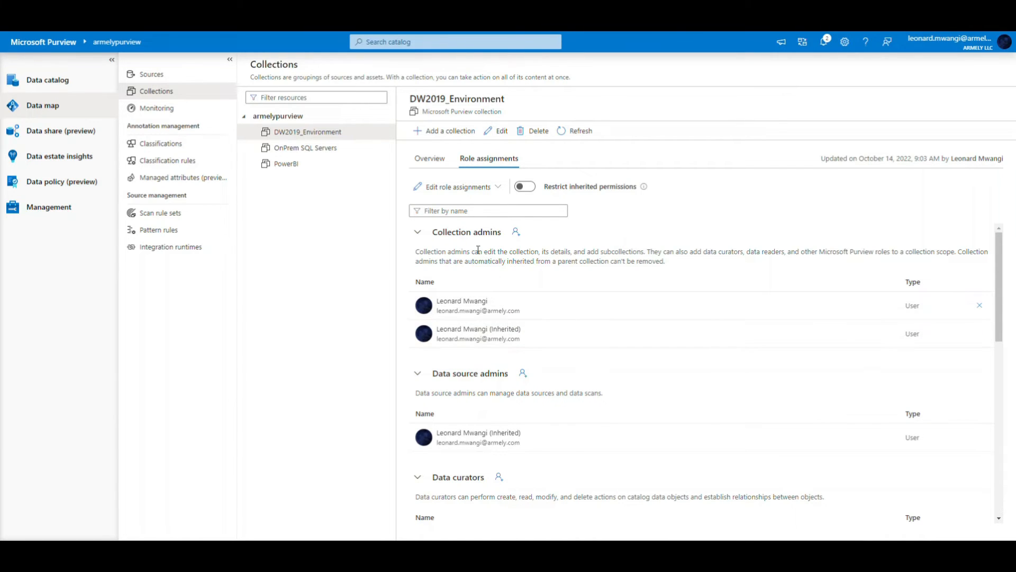
left_click(430, 159)
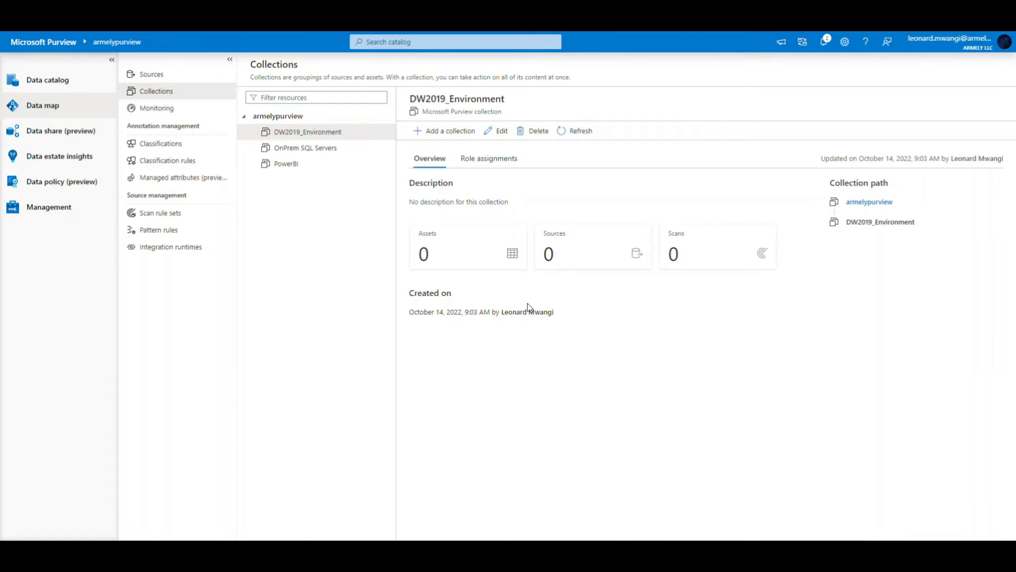
- Start registering a new data map source, choosing SQL Server from the database source types
left_click(159, 77)
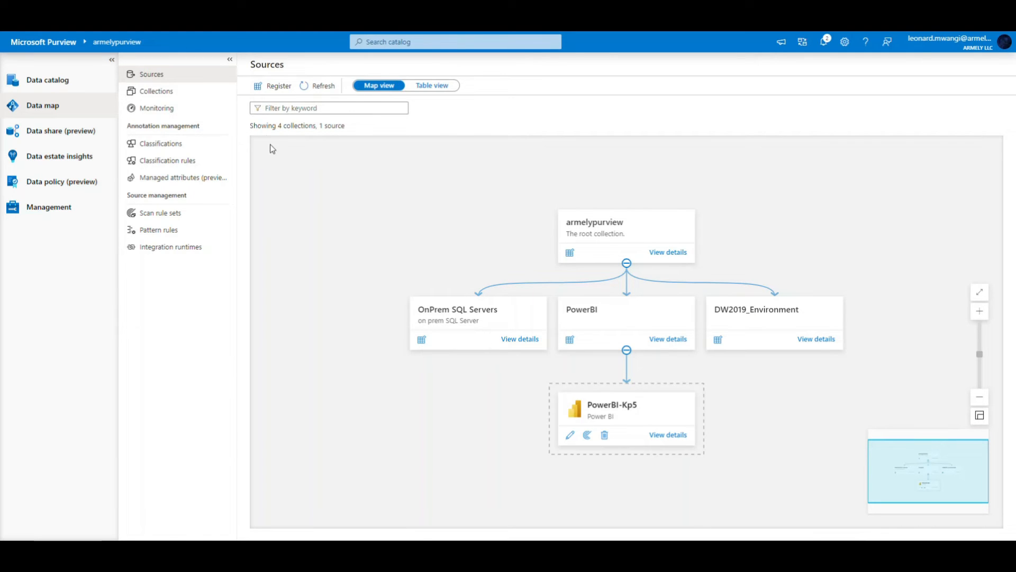
left_click(276, 86)
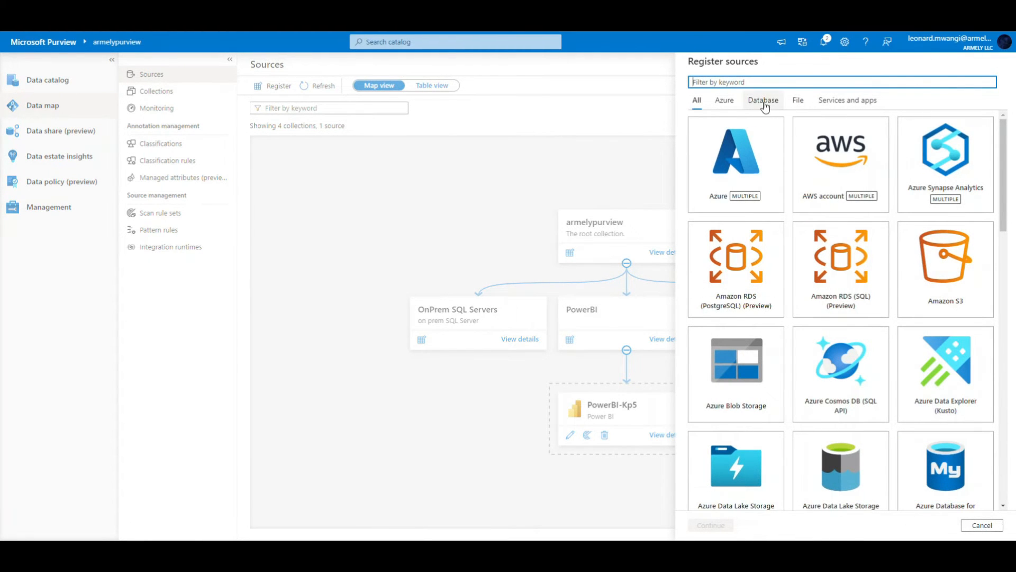
left_click(762, 101)
scroll(778, 370, "down", 5)
left_click(763, 453)
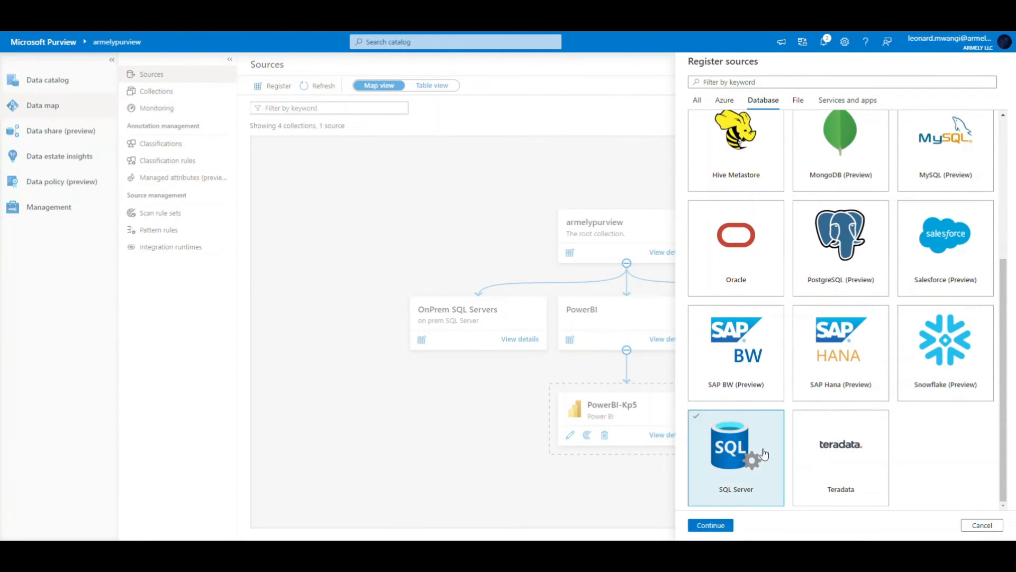
left_click(710, 525)
- Register the SQL Server source as ArmelyDevelopment with server endpoint DESKTOP-HPRLC22 in the DW2019_Environment collection
left_click(736, 126)
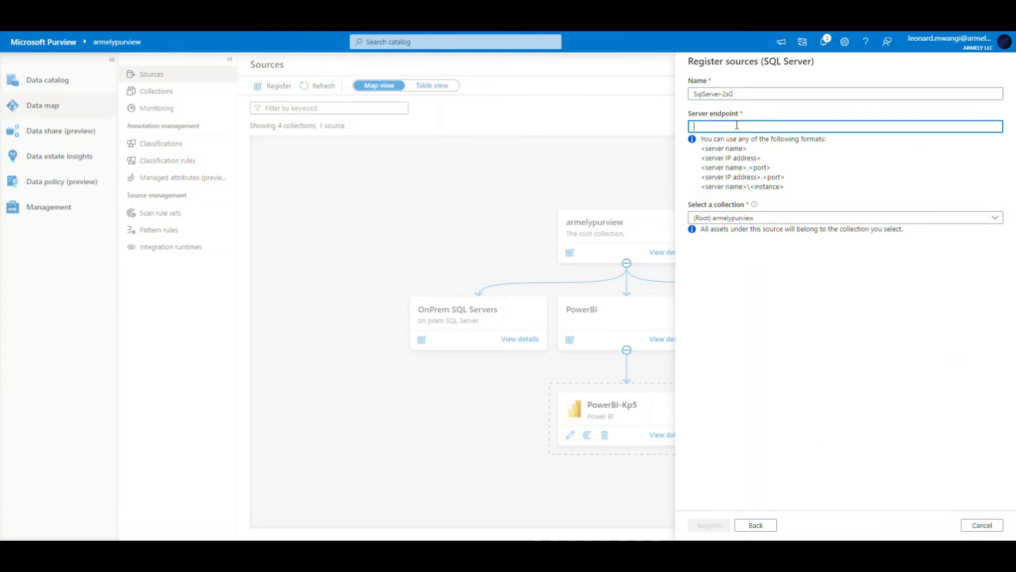
type("DESKTOP-HPRLC22")
key("shift+Tab")
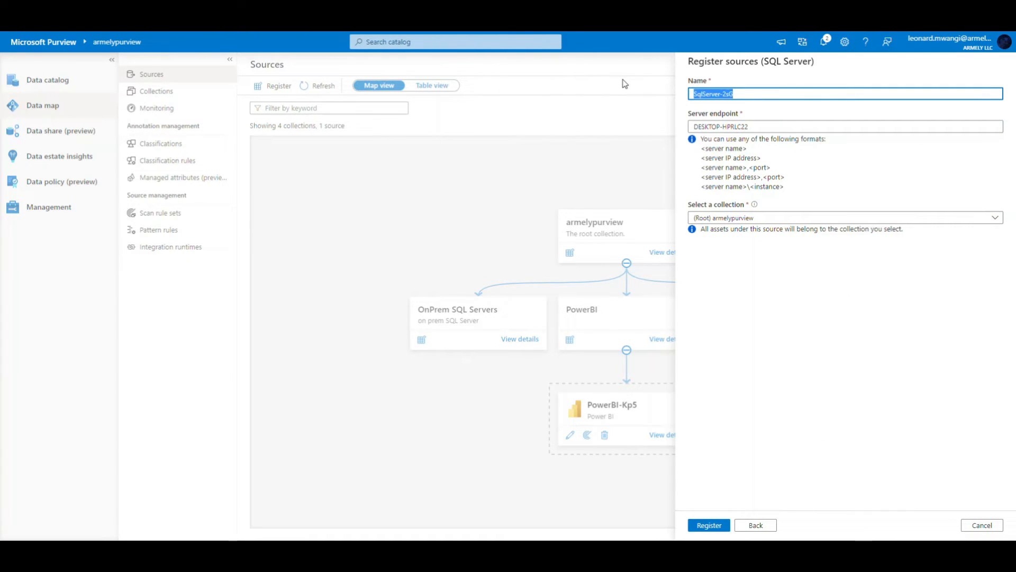
type("Armely")
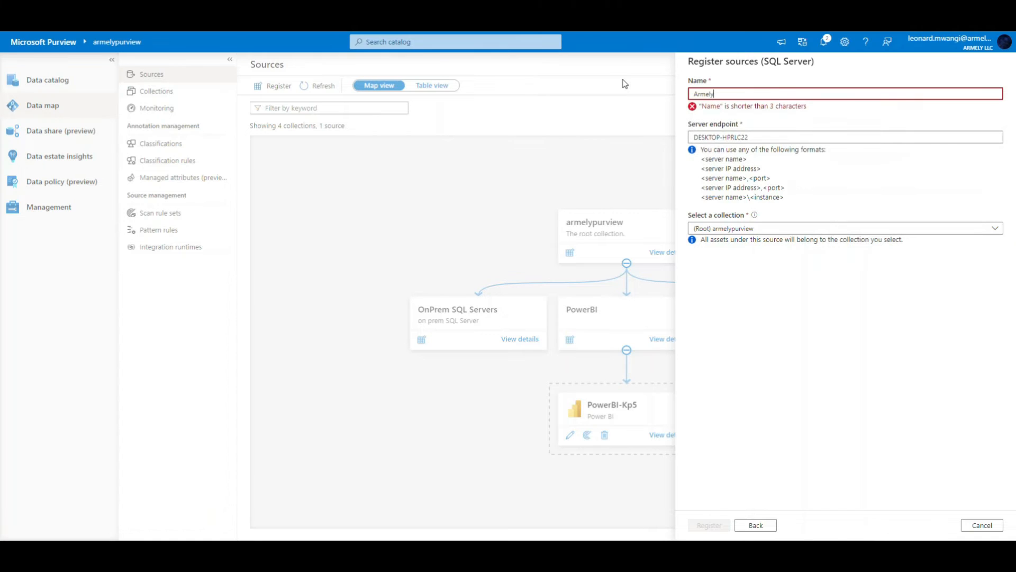
type("Development")
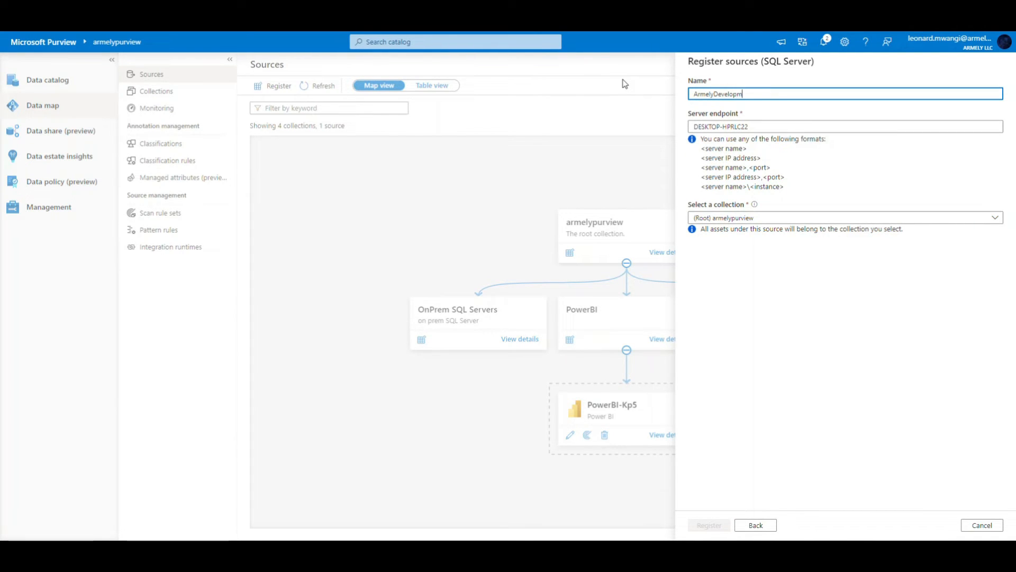
left_click(832, 217)
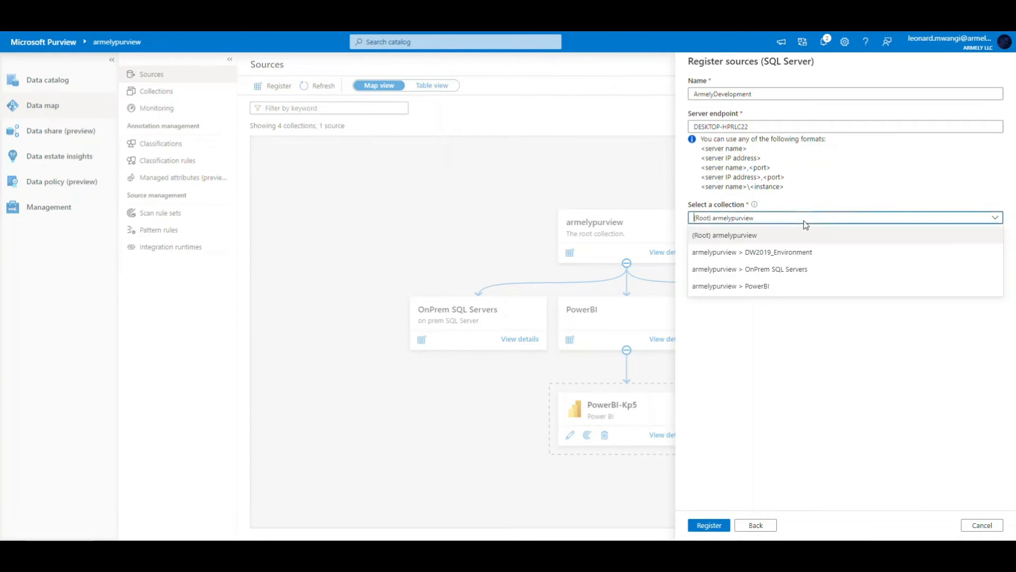
left_click(761, 256)
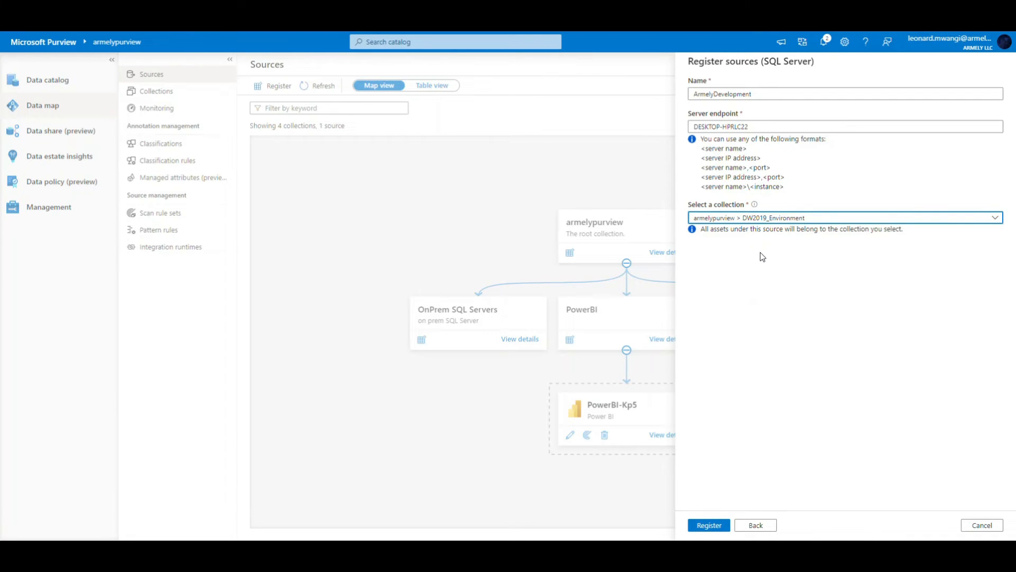
left_click(711, 528)
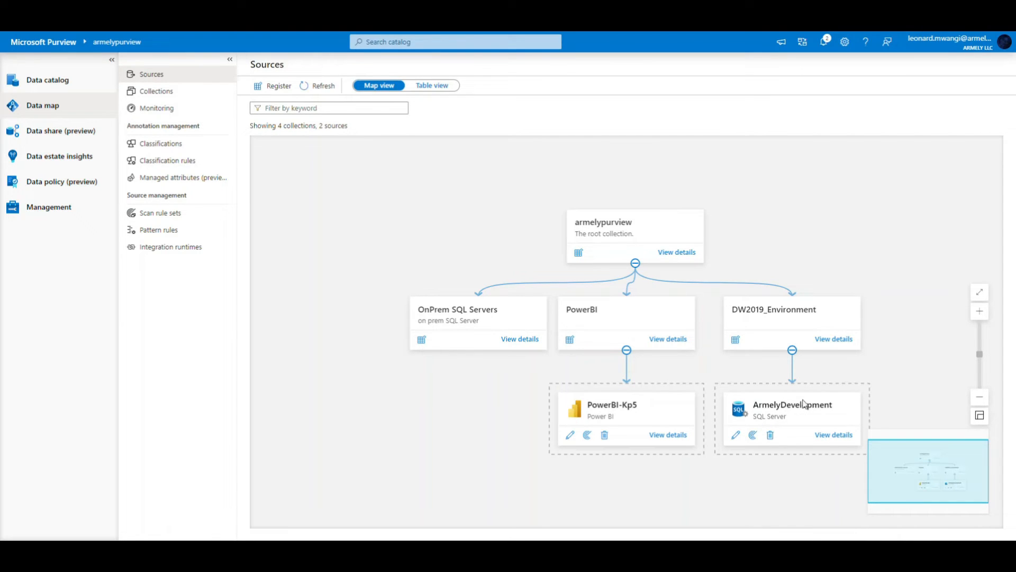
- Look over the ArmelyDevelopment source's details and its place under DW2019_Environment in the source map
left_click(835, 435)
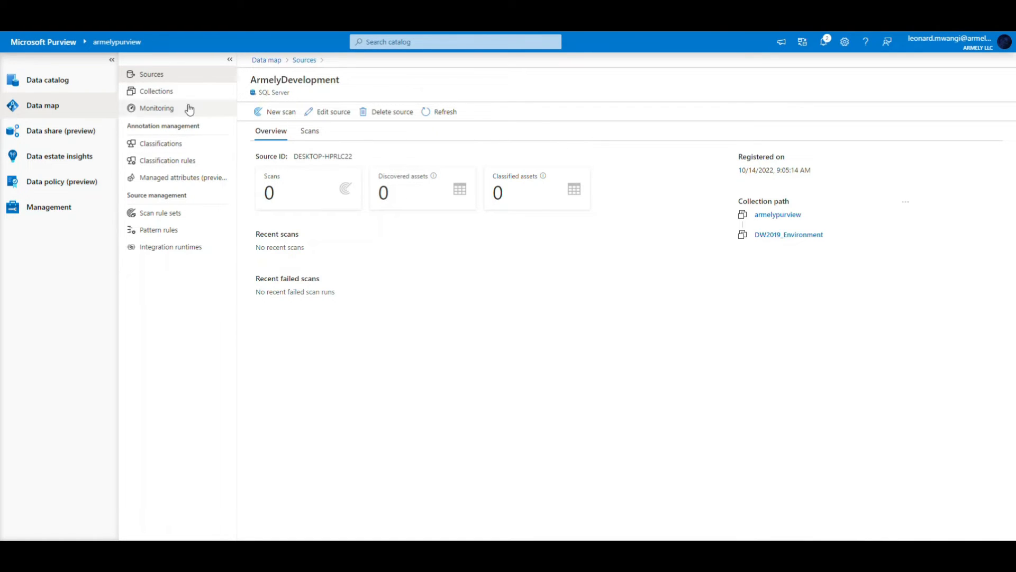
left_click(147, 76)
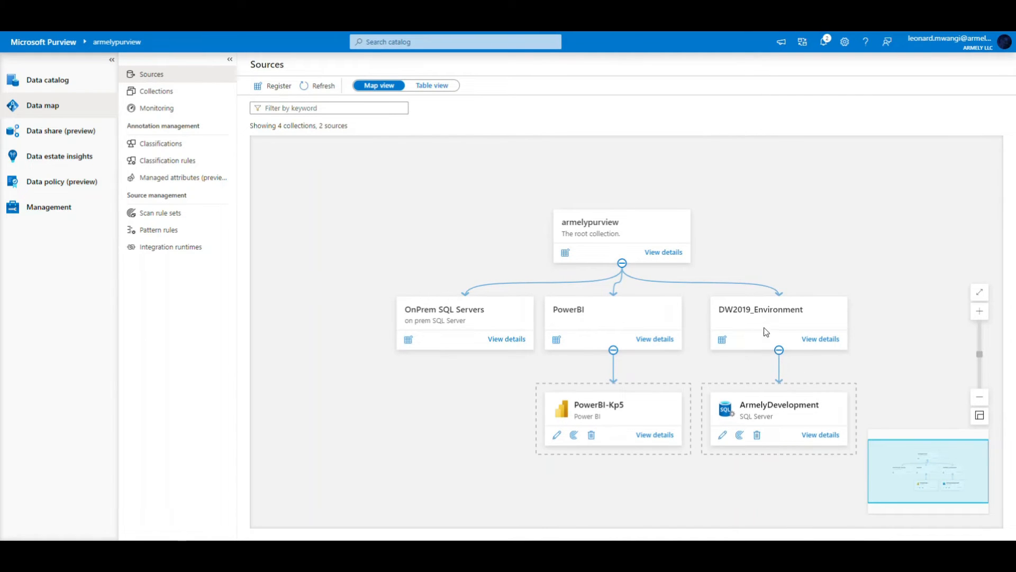
left_click_drag(930, 454, 907, 443)
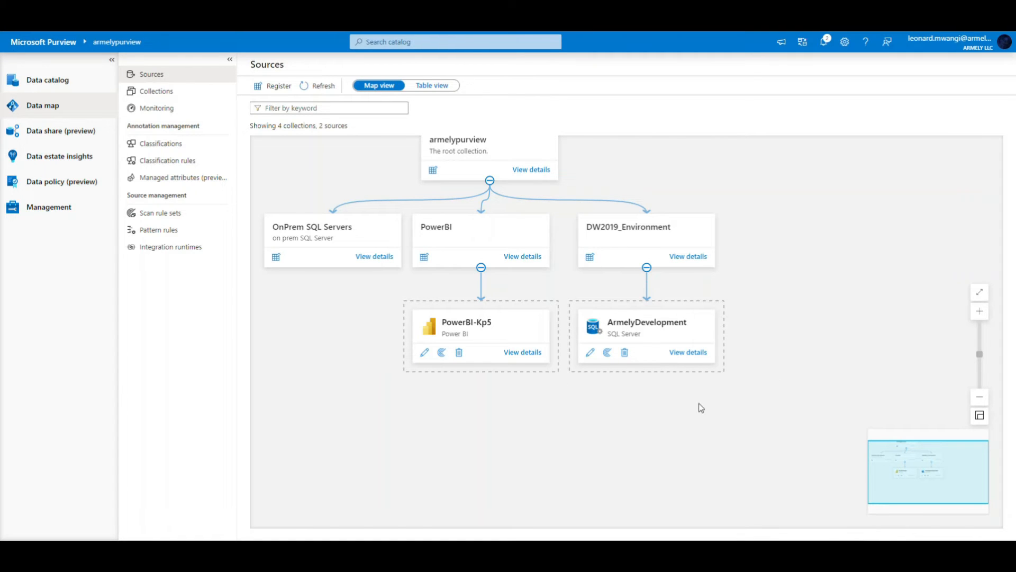
- Start a new scan of ArmelyDevelopment named Initial_Scan, connecting via the armelyintegrationruntime integration runtime
left_click(689, 352)
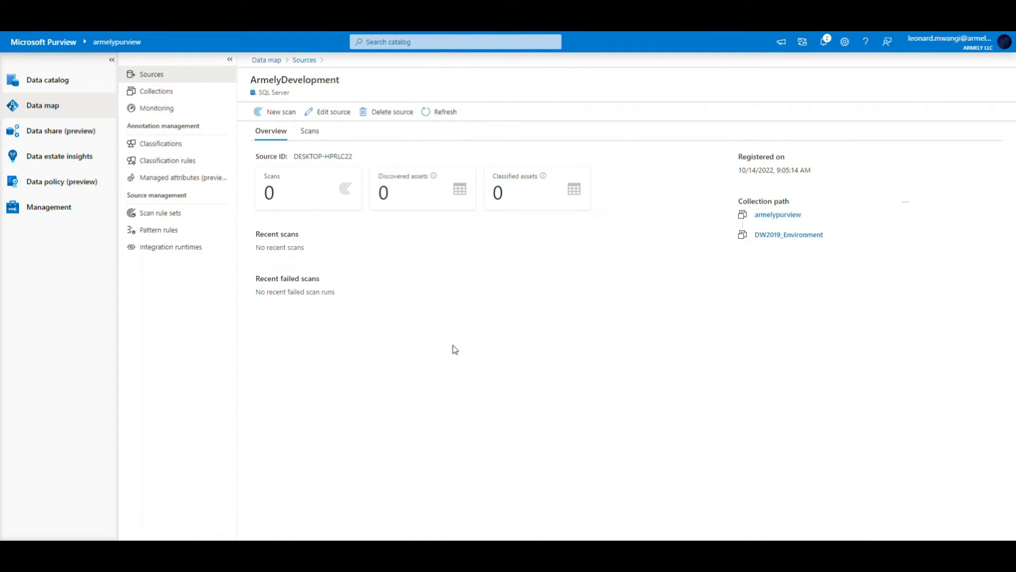
left_click(281, 112)
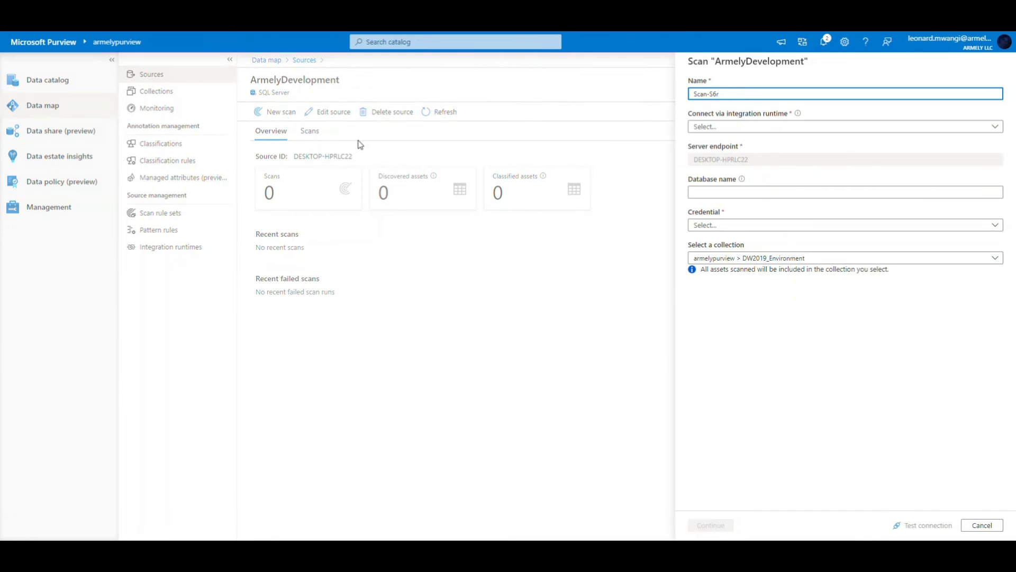
left_click_drag(732, 100, 582, 90)
type("Initial_")
left_click(754, 126)
left_click(760, 145)
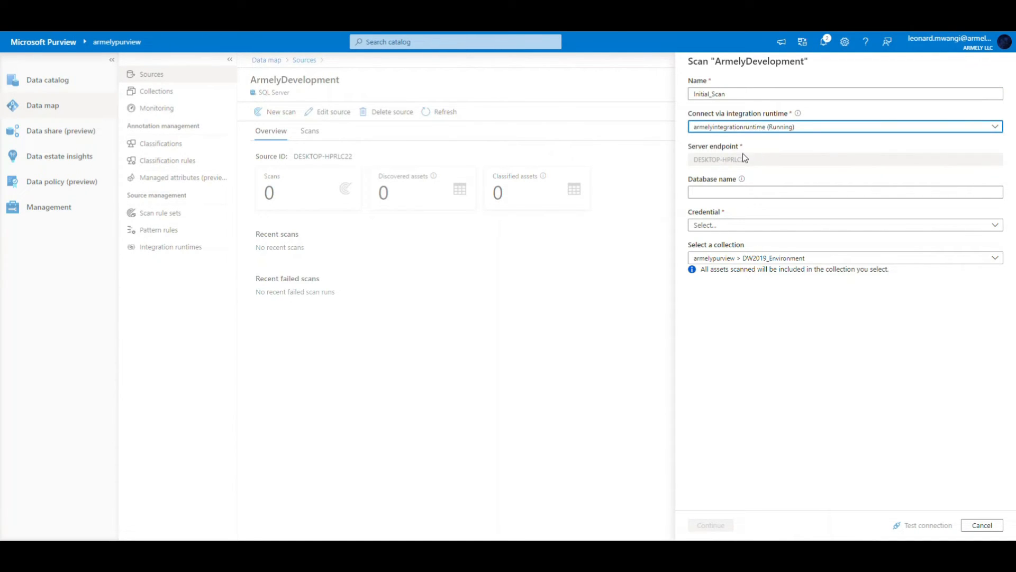
- Set both the scan name and database name to DW2019, and test the connection with the OnPremSQLConn credential
left_click(720, 193)
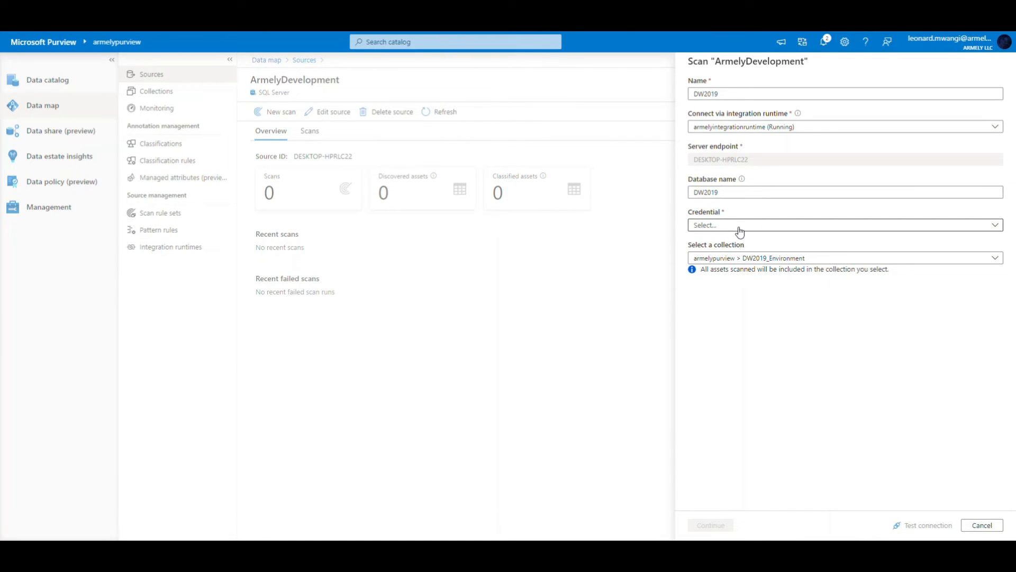
left_click(739, 232)
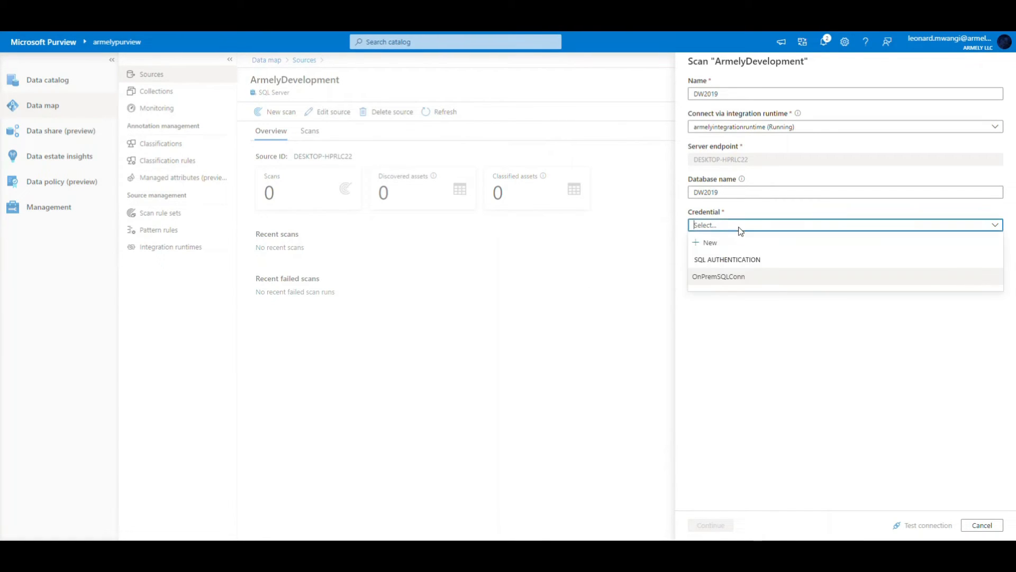
left_click(717, 281)
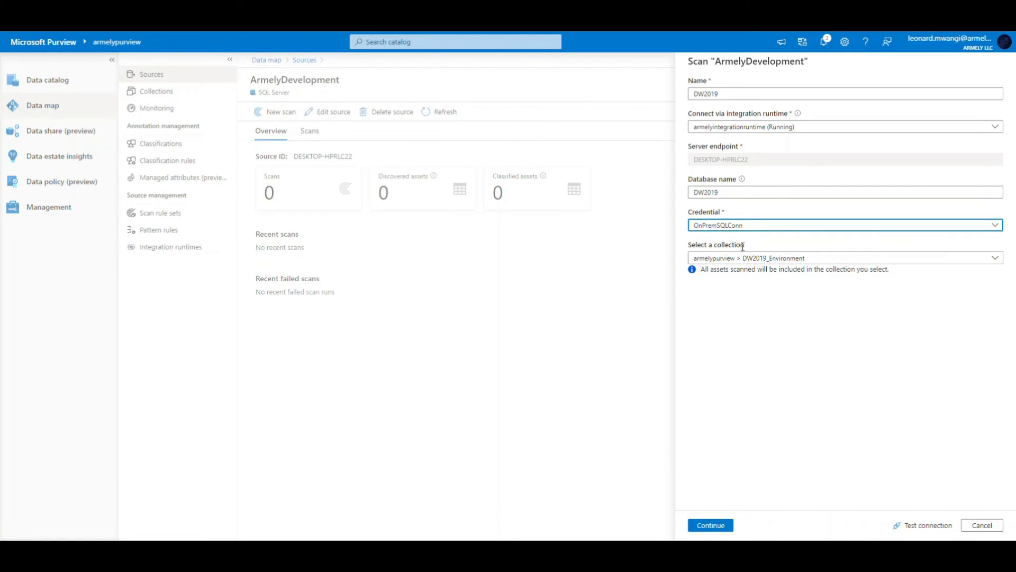
left_click(931, 526)
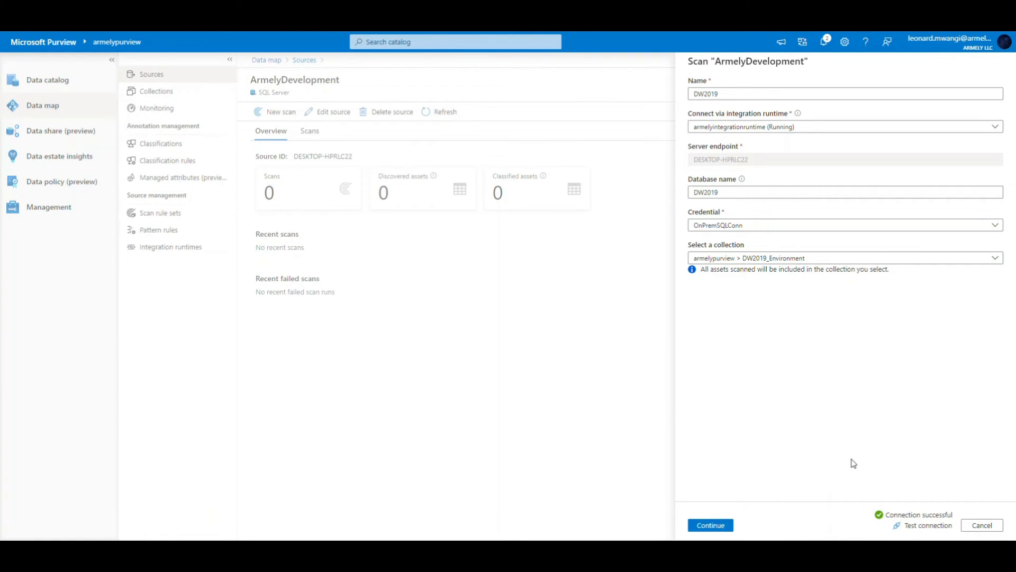
- Keep all ArmelyDevelopment tables in the scan scope and accept the system default SqlServer scan rule set
left_click(709, 525)
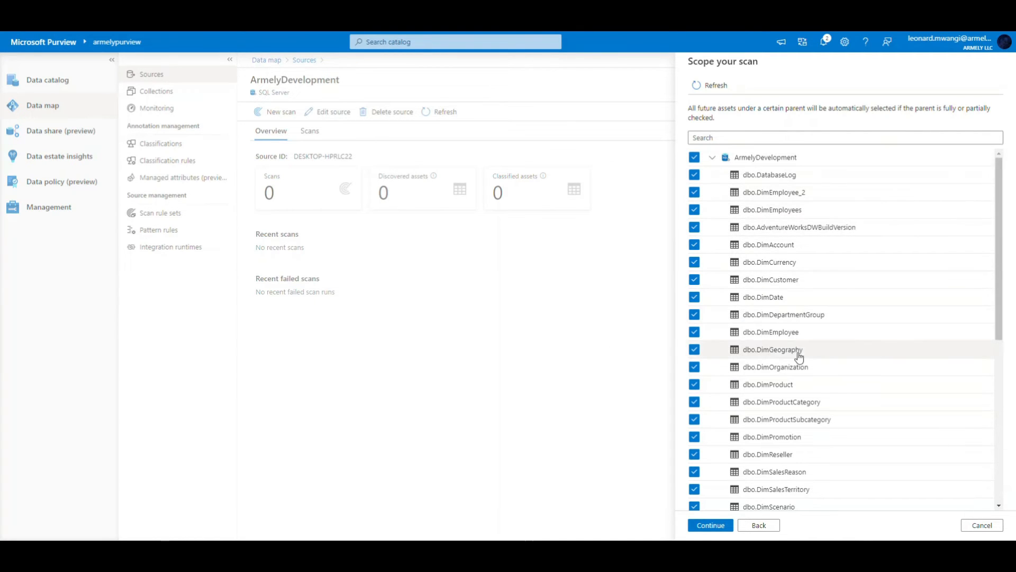
scroll(801, 369, "down", 6)
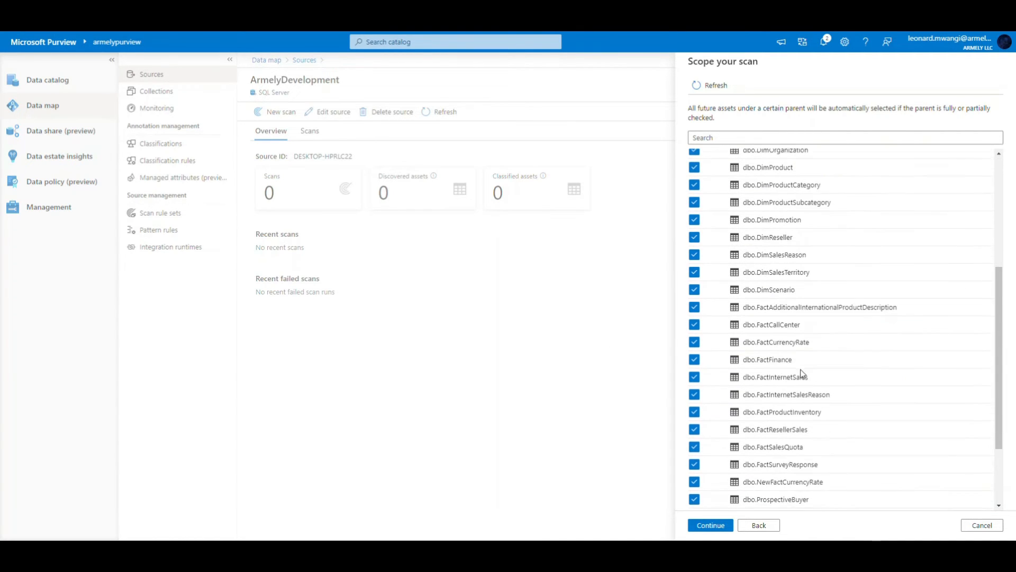
left_click(711, 525)
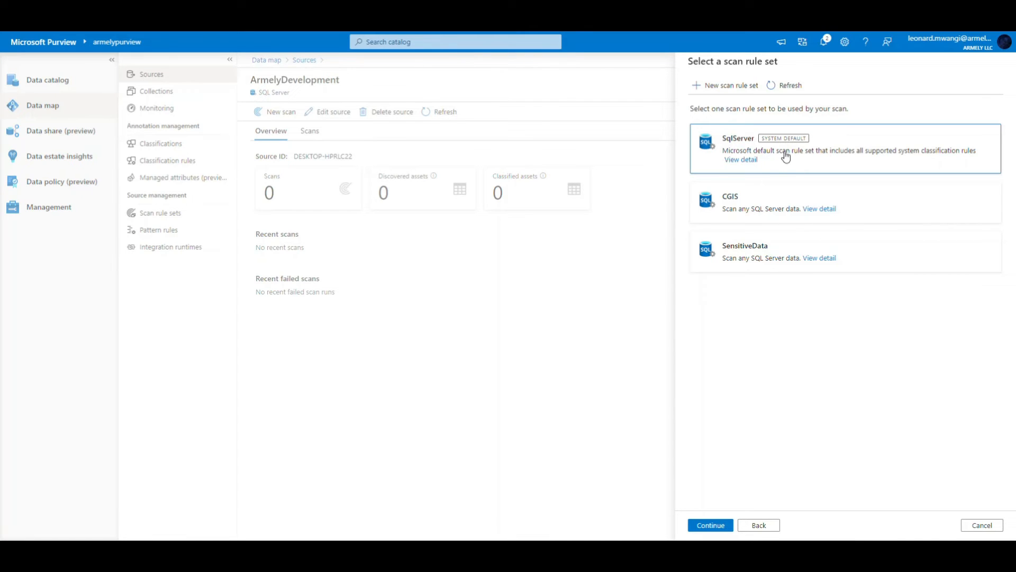
left_click(712, 526)
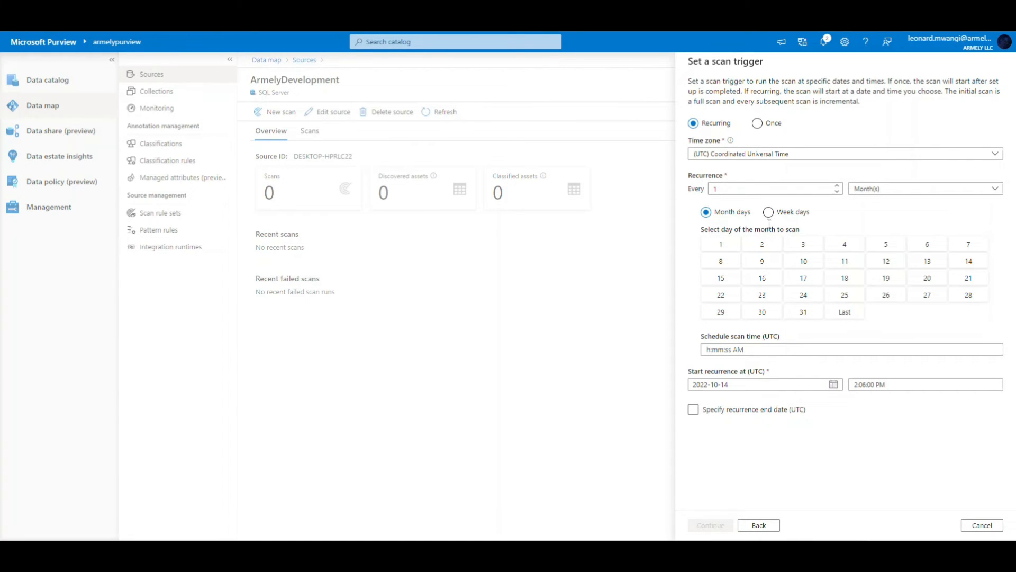
- Set the scan trigger to Once, then save and run the DW2019 scan and refresh the source overview
left_click(759, 126)
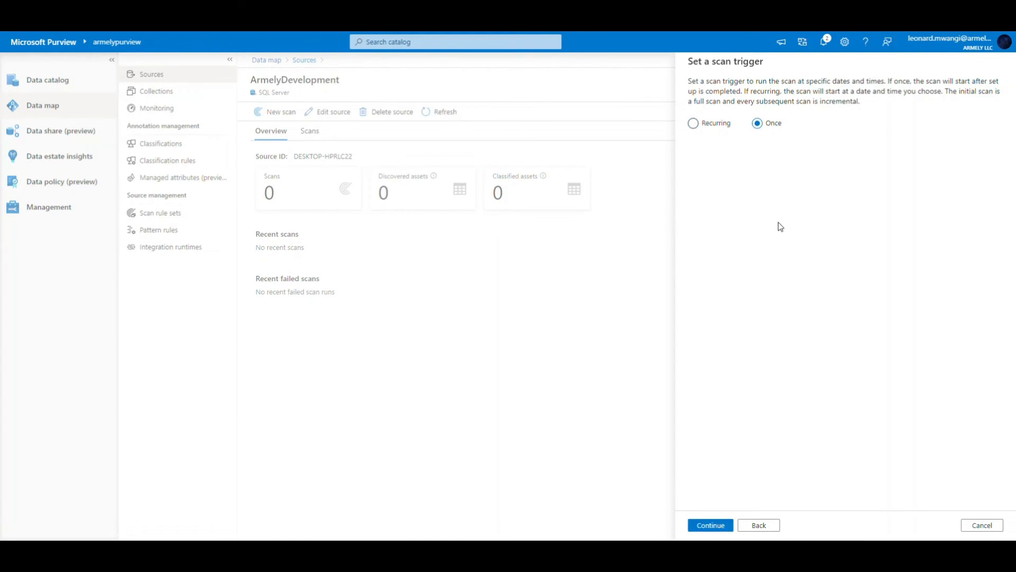
left_click(693, 124)
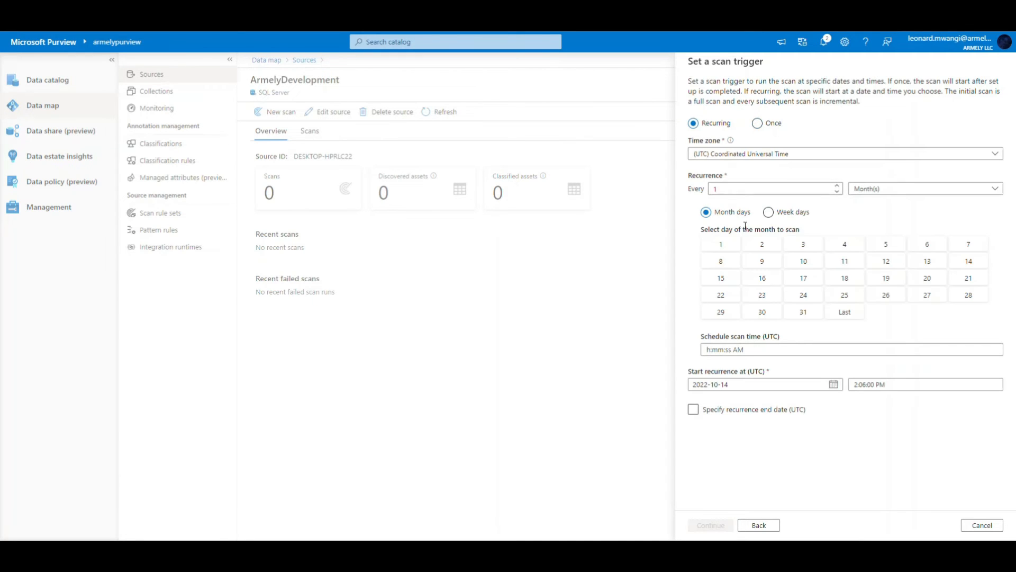
left_click(759, 125)
left_click(710, 525)
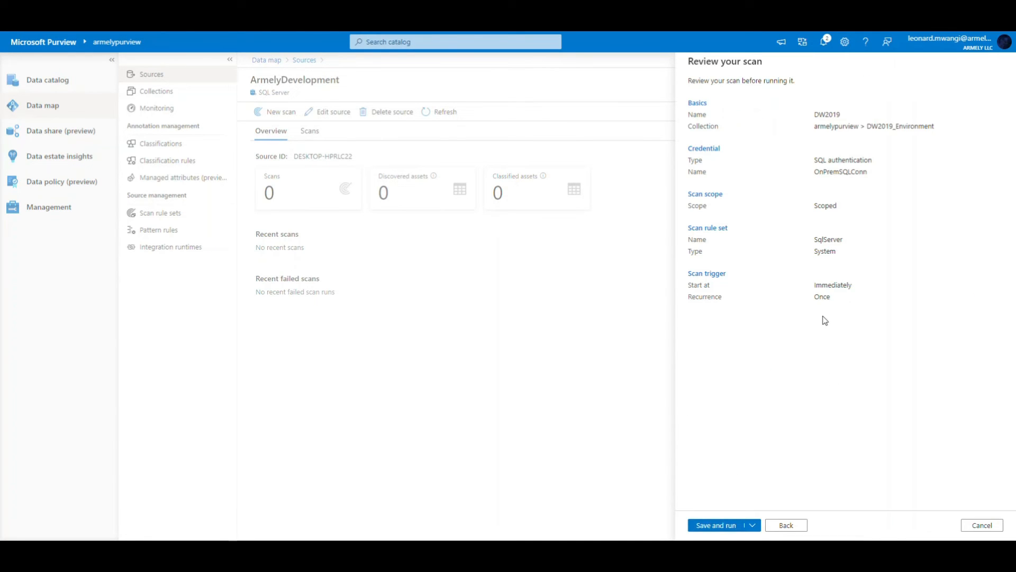
left_click(718, 526)
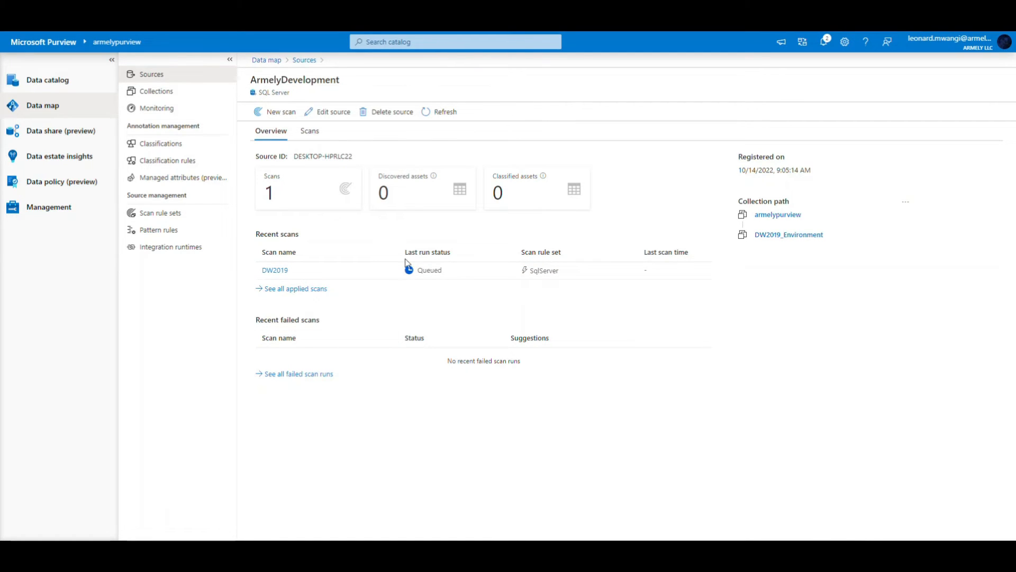
left_click(432, 111)
- Examine the OnPremSQLConn credential's authentication and Key Vault settings without changing them, and return to the source map
left_click(48, 213)
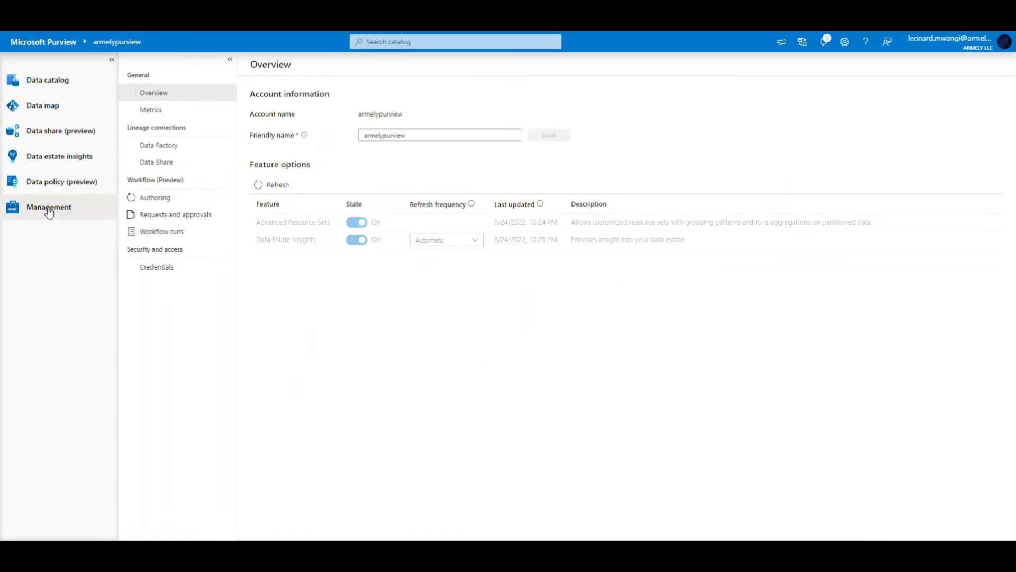
left_click(154, 270)
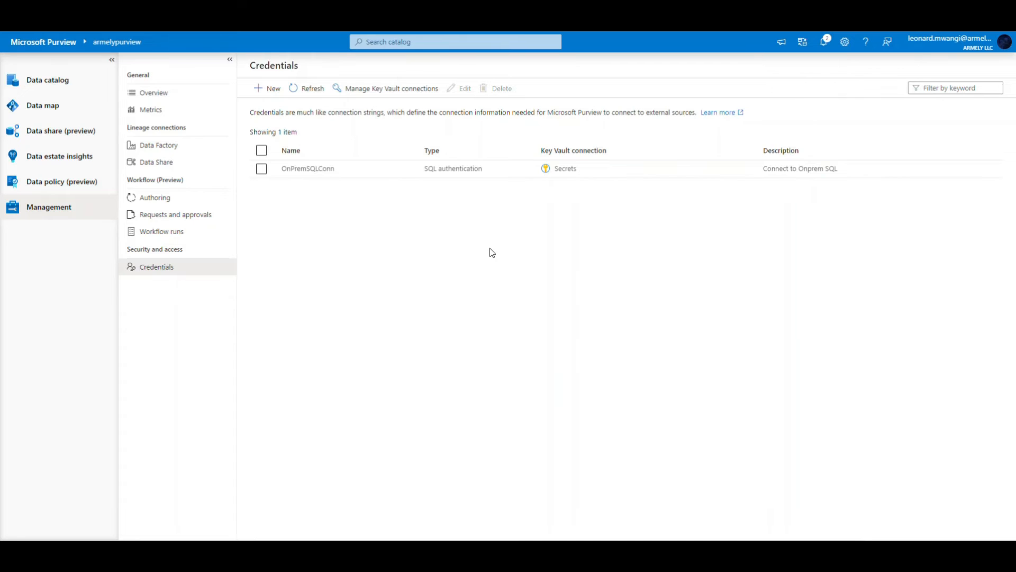
left_click(265, 170)
left_click(264, 170)
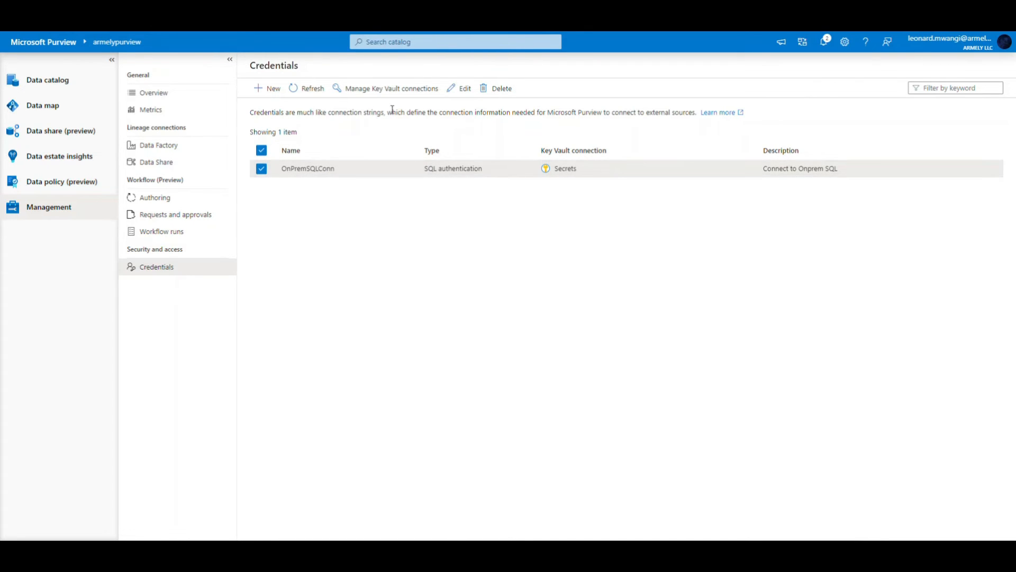
left_click(461, 90)
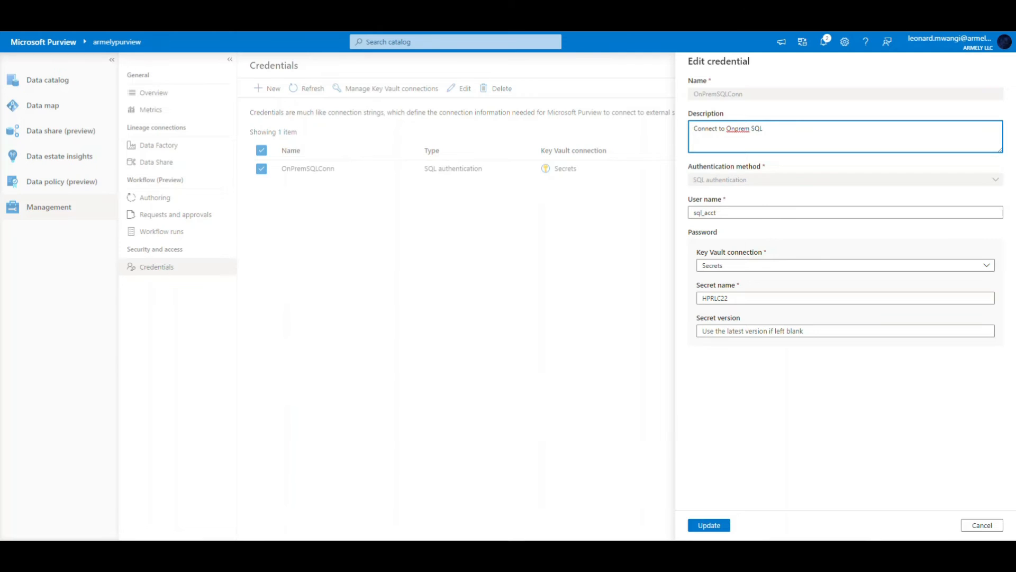
left_click(984, 525)
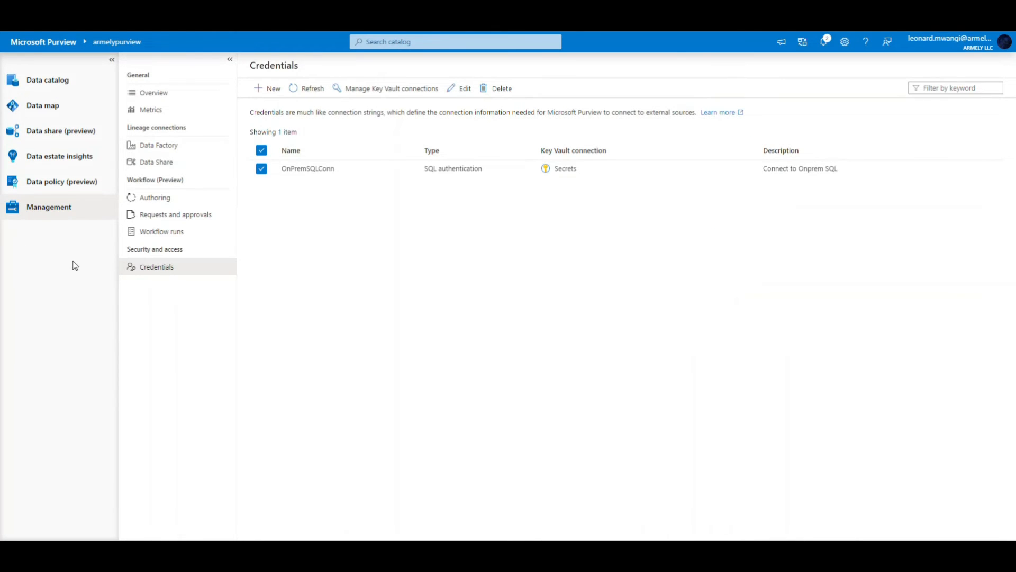
left_click(54, 81)
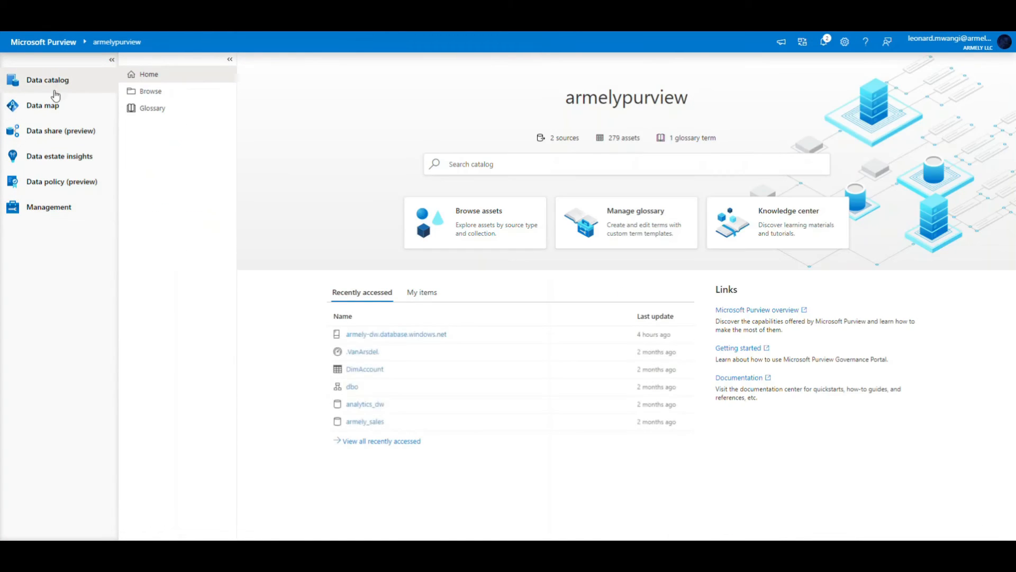
left_click(54, 104)
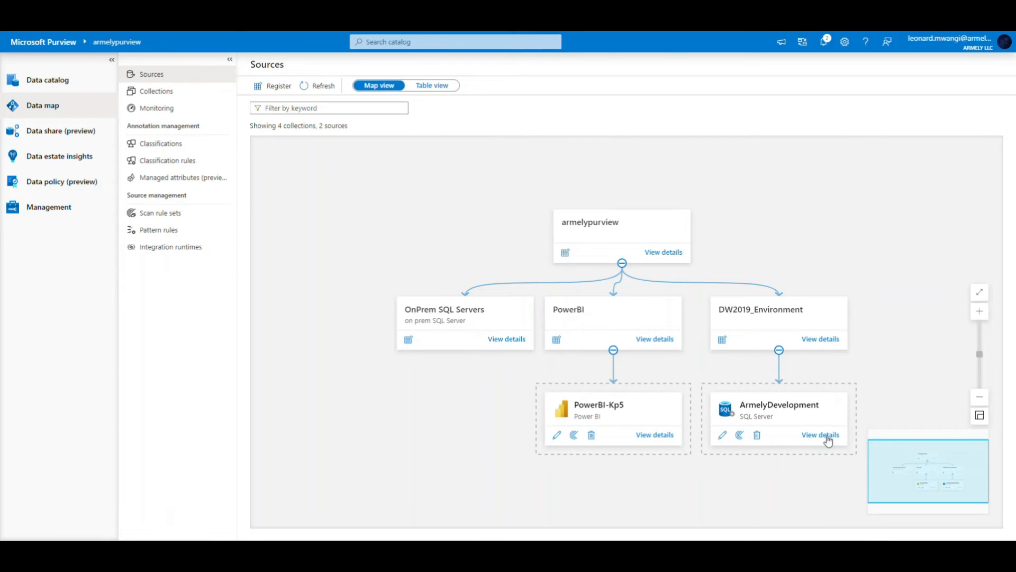
- Check the DW2019 scan's progress in the refreshed ArmelyDevelopment source details and review scan status on the monitoring page
left_click(828, 438)
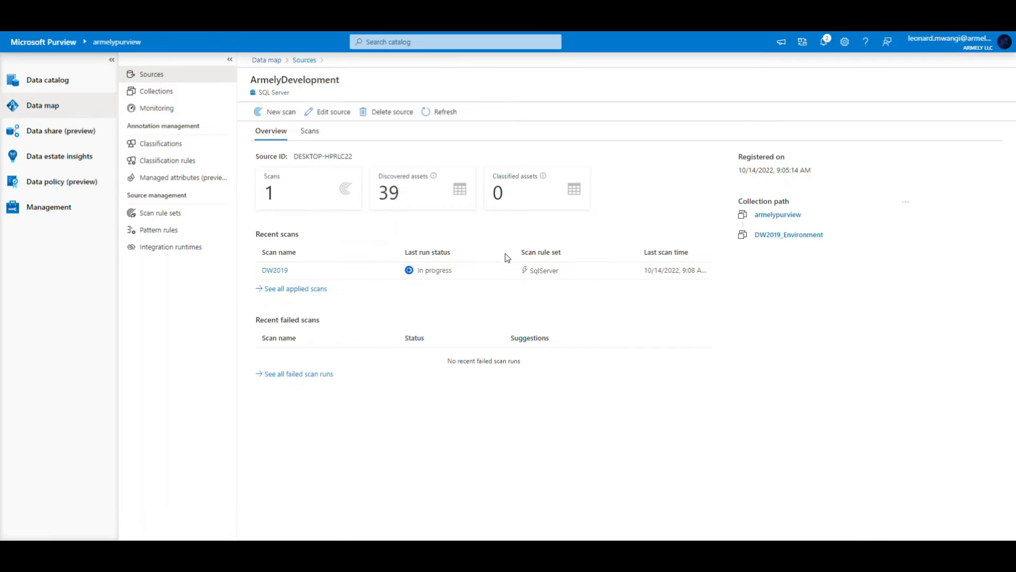
left_click(431, 115)
left_click_drag(466, 271, 408, 274)
left_click(446, 311)
left_click(155, 111)
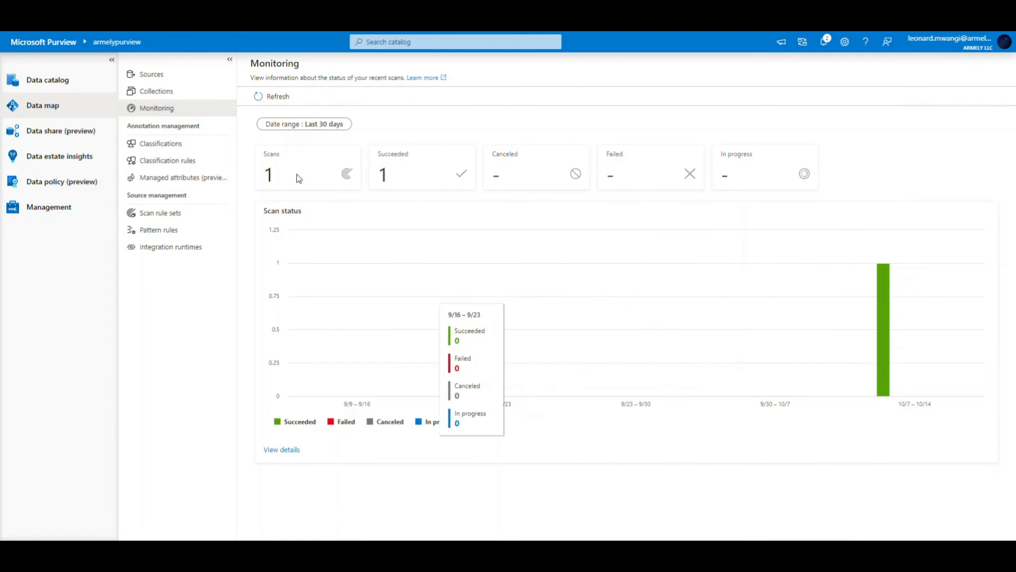
mouse_move(928, 369)
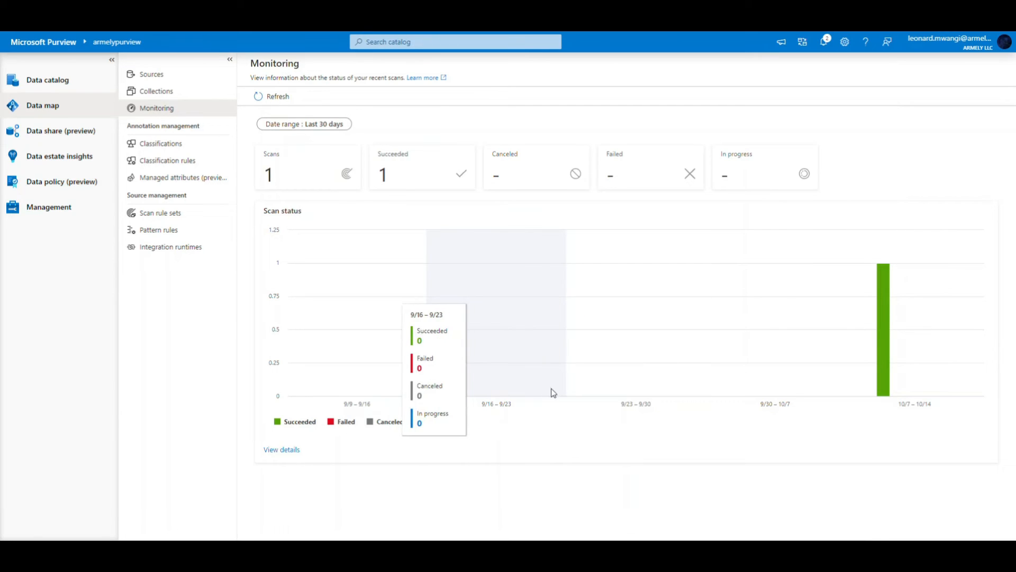
- Filter the system classifications by "email" and view the details of the Email Address classification
left_click(166, 149)
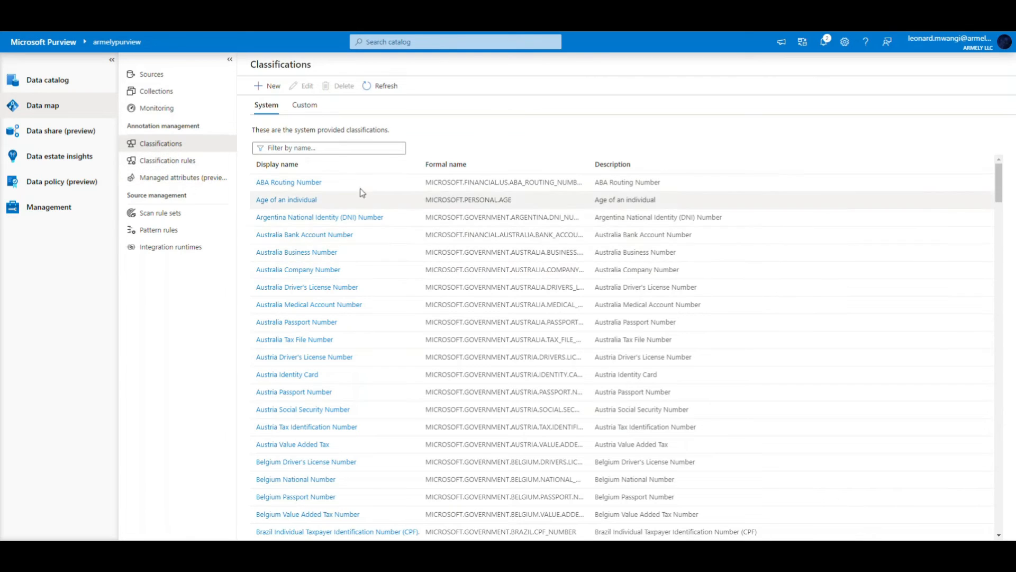
left_click(301, 148)
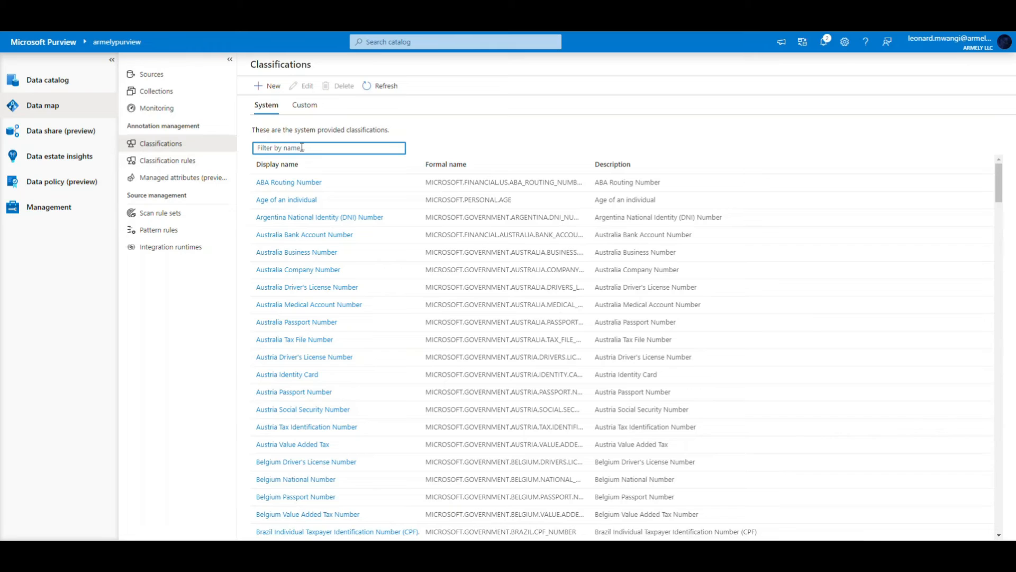
type("email")
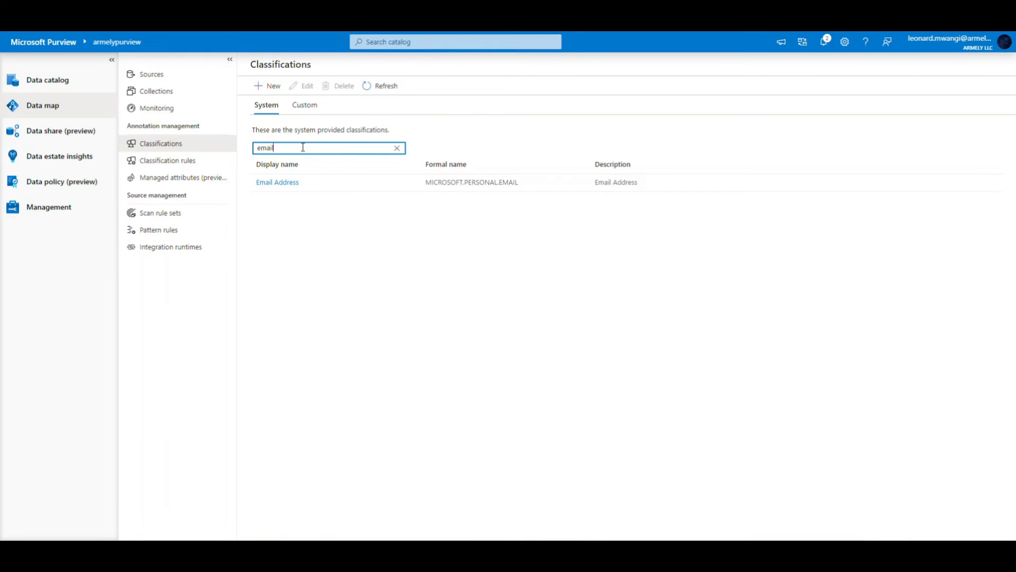
left_click(279, 183)
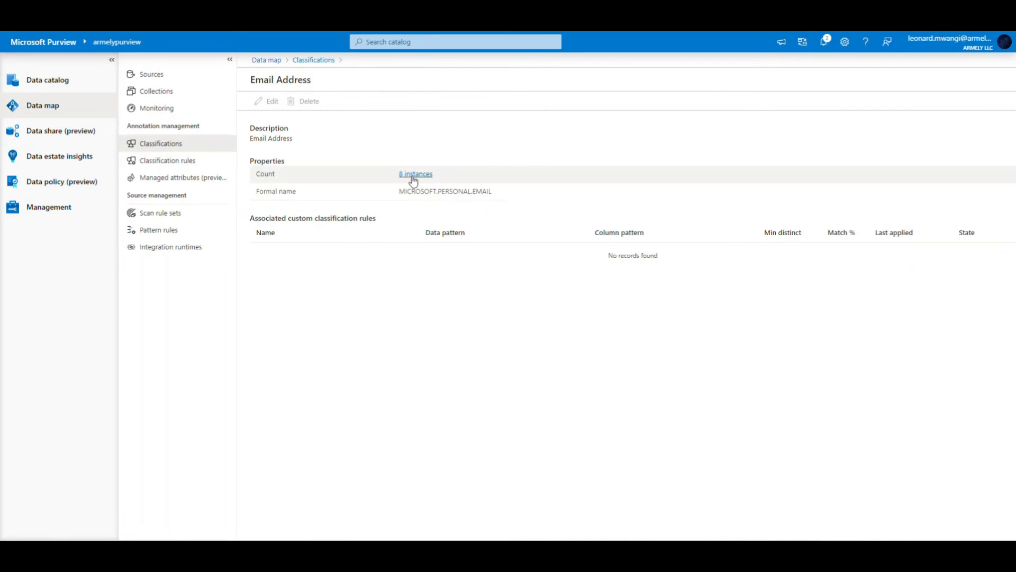
- Look over the system classification rules and the managed attributes, and return to the source map
left_click(177, 162)
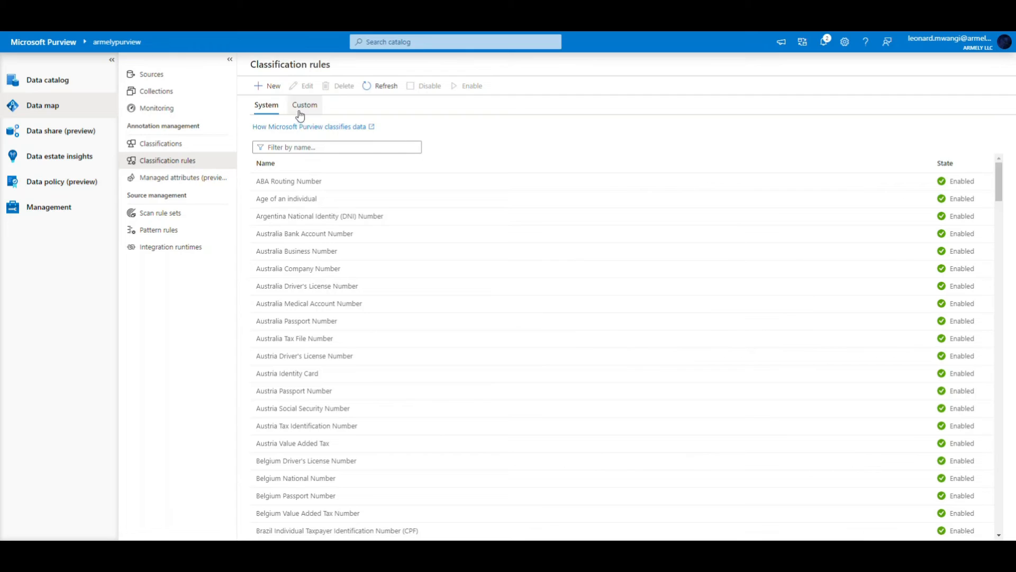
left_click(195, 183)
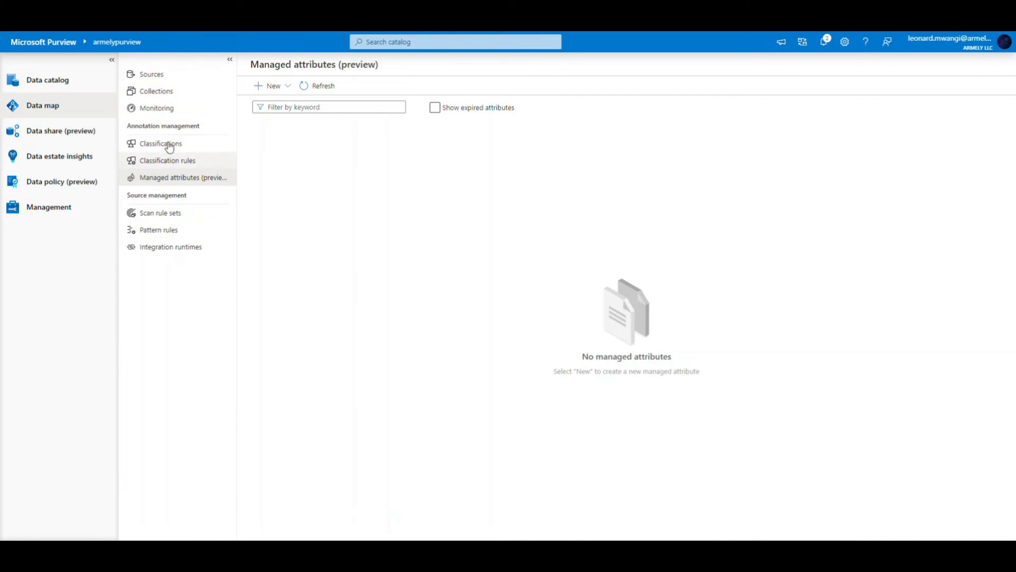
left_click(46, 108)
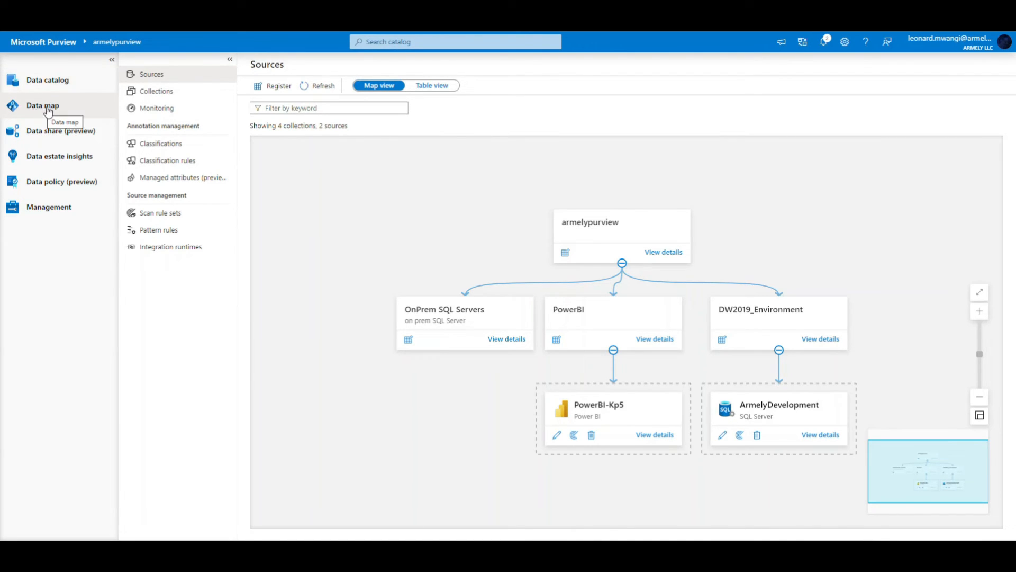
- Browse the data catalog assets by collection and list those in the DW2019_Environment collection
left_click(47, 82)
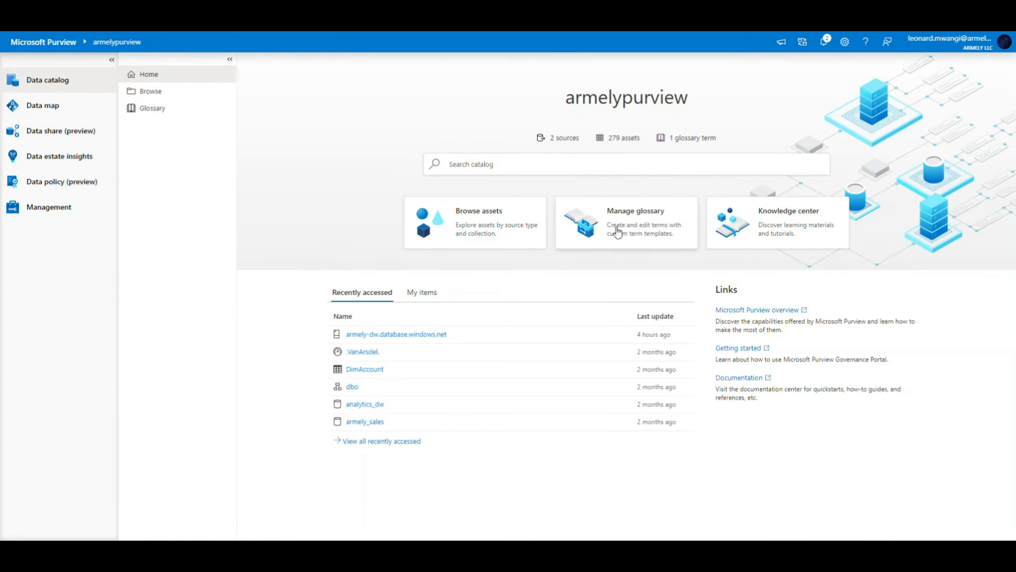
left_click(482, 217)
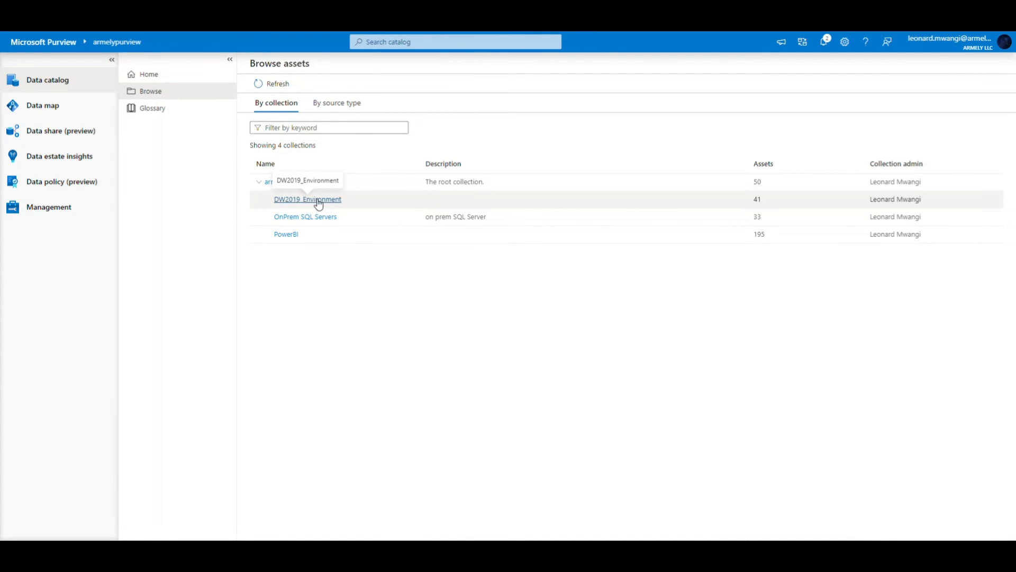
left_click(318, 200)
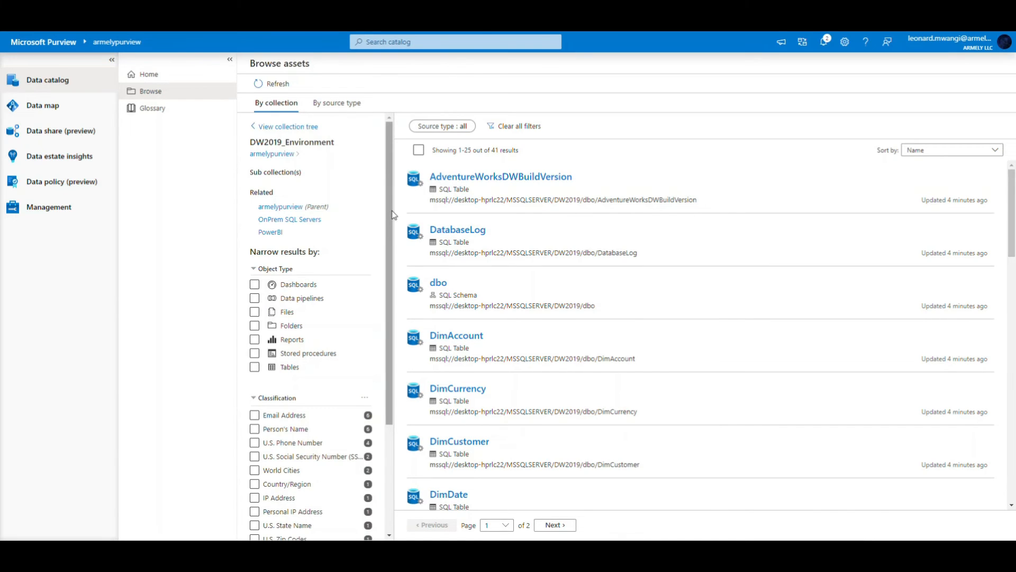
left_click_drag(392, 215, 400, 192)
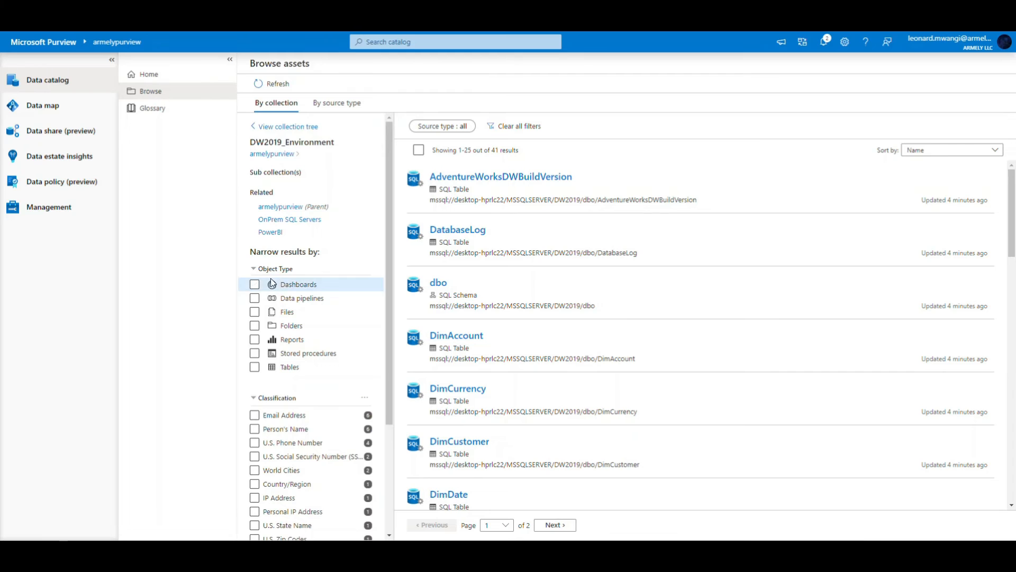
- Try narrowing the collection's assets by object type, including Tables, Reports, Stored procedures and Folders, clearing each filter again
left_click(293, 289)
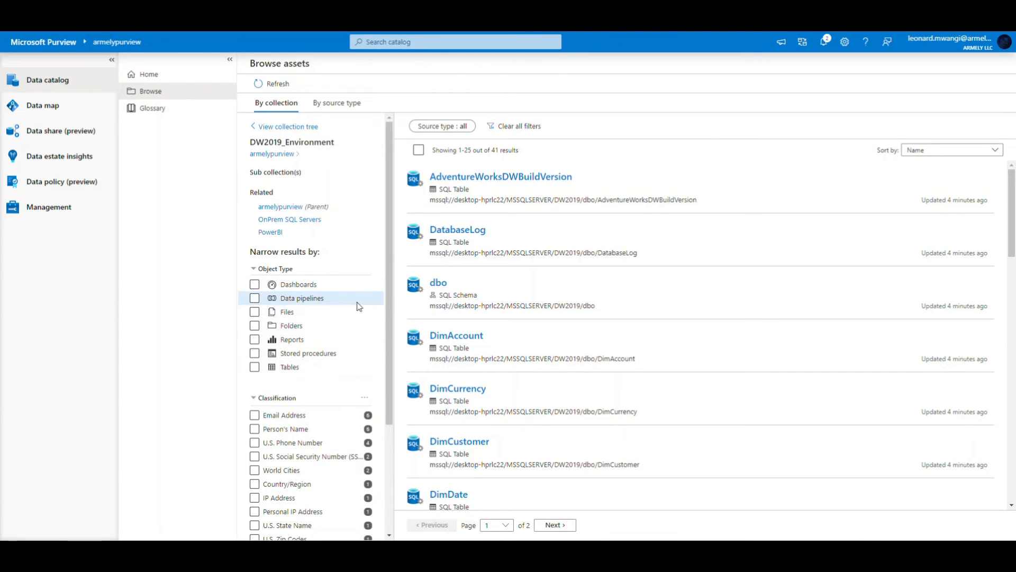
left_click(255, 370)
left_click(256, 369)
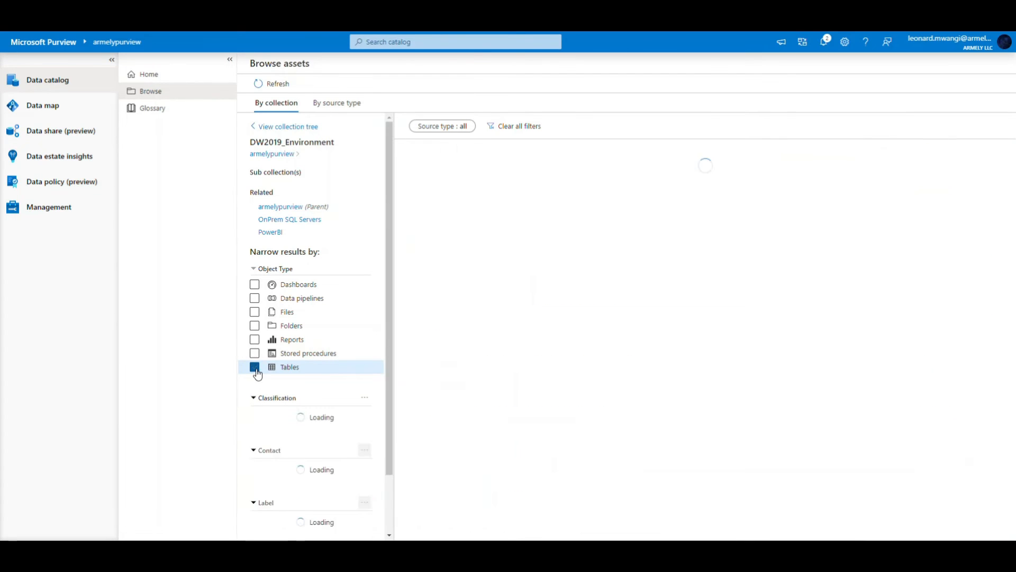
left_click(256, 341)
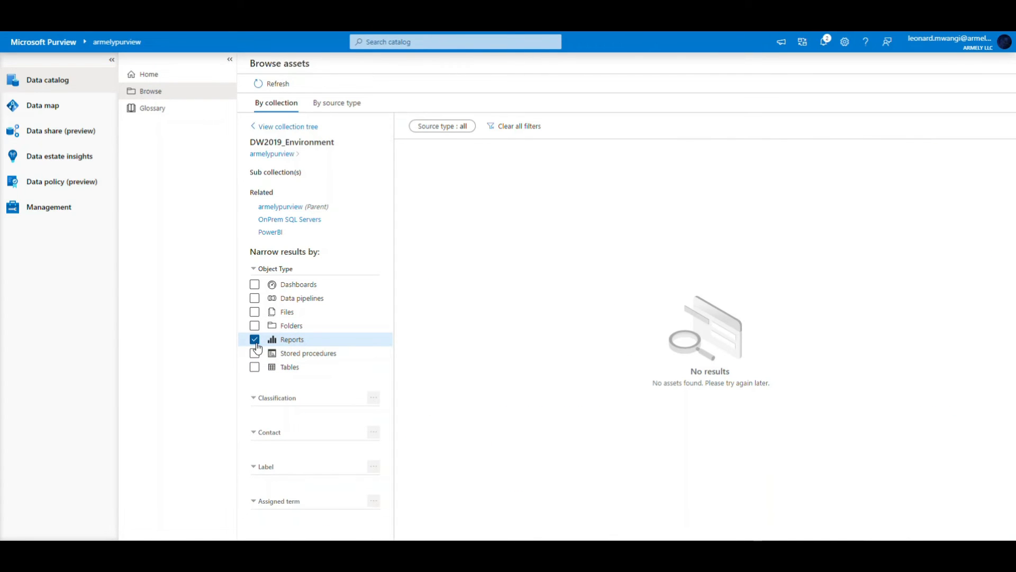
left_click(255, 340)
left_click(255, 354)
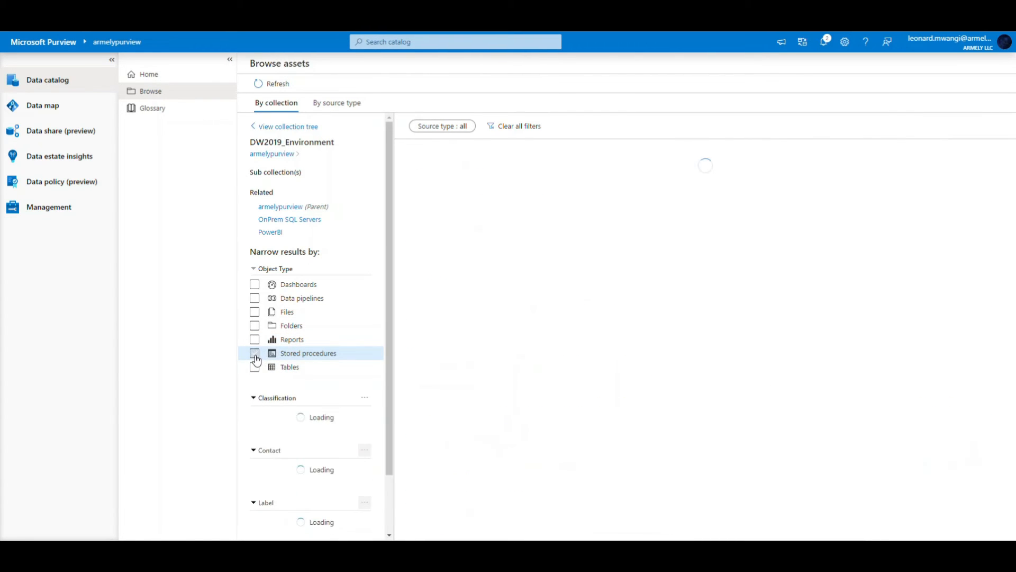
left_click(256, 356)
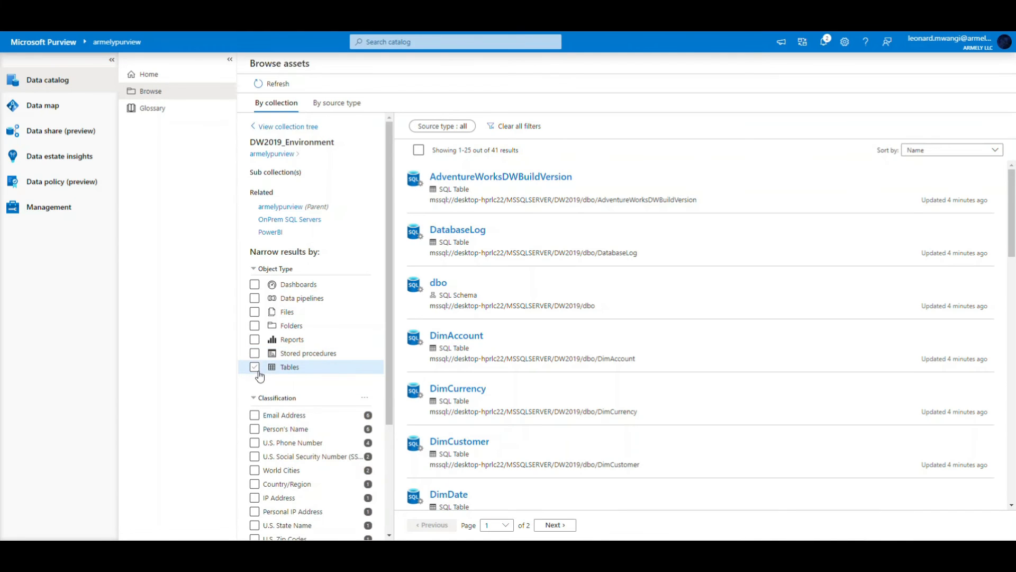
left_click(255, 326)
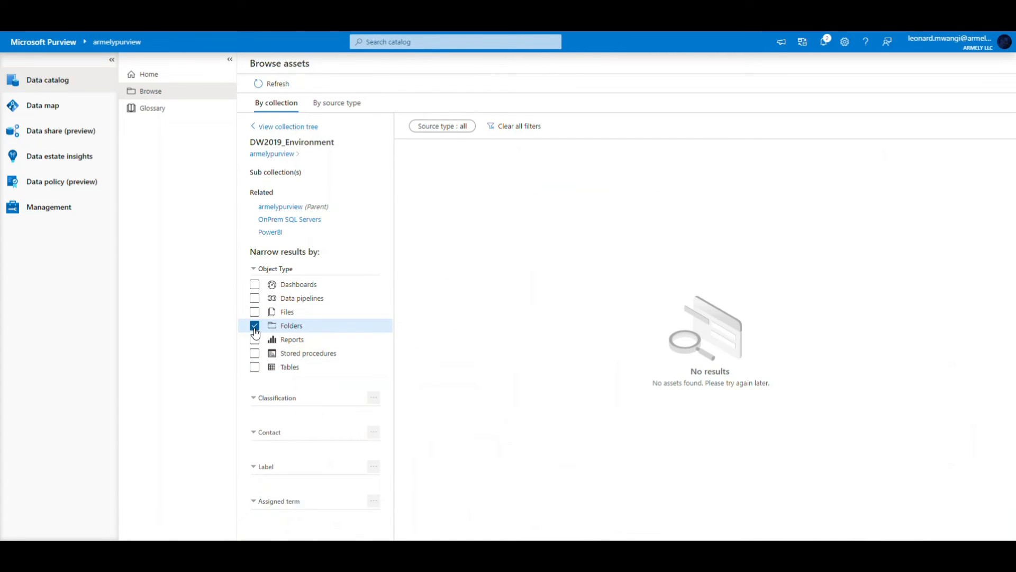
left_click(255, 326)
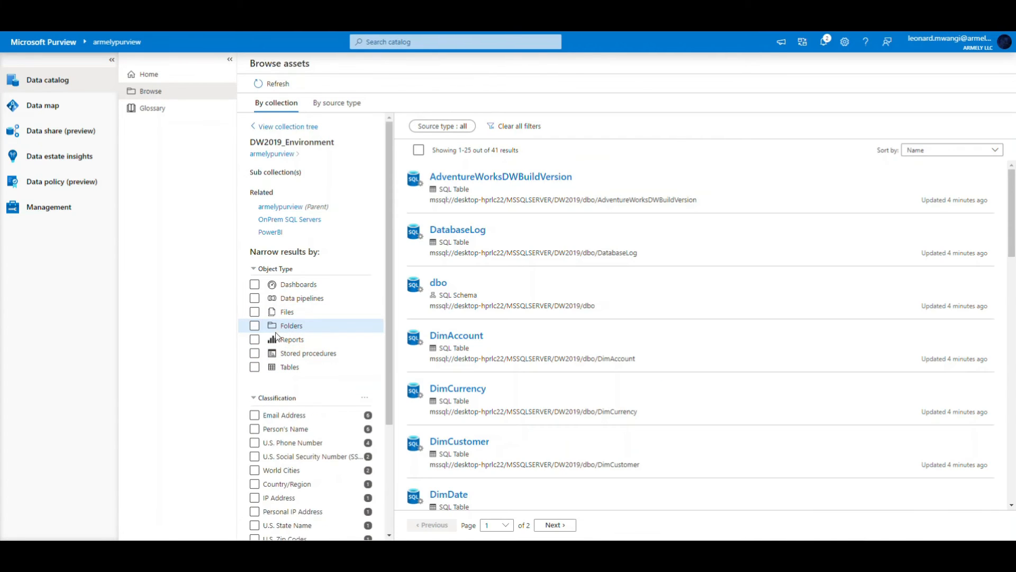
left_click(285, 283)
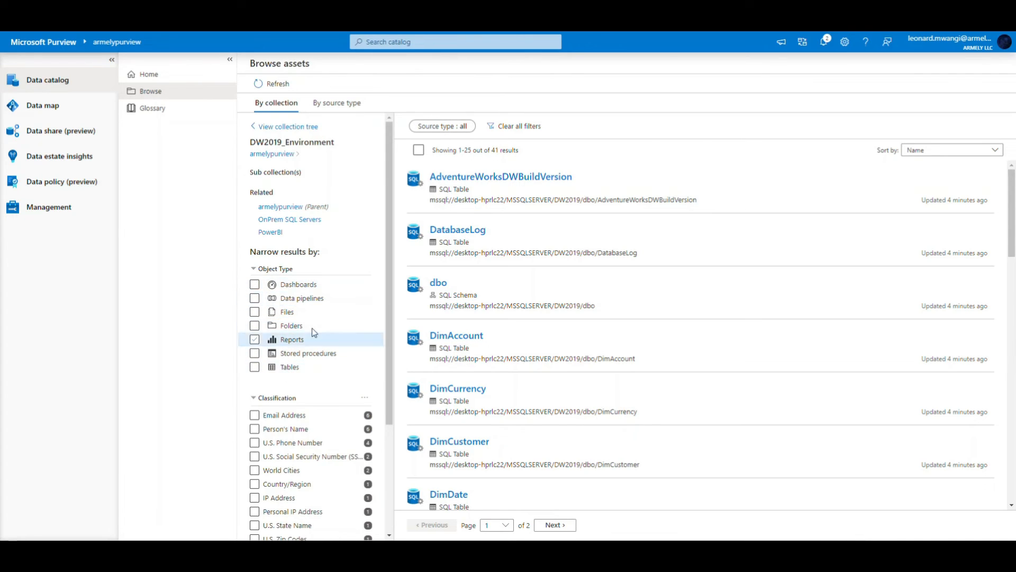
- Narrow the DW2019_Environment assets to the Email Address classification and view the DimCustomer table's details
scroll(317, 339, "down", 2)
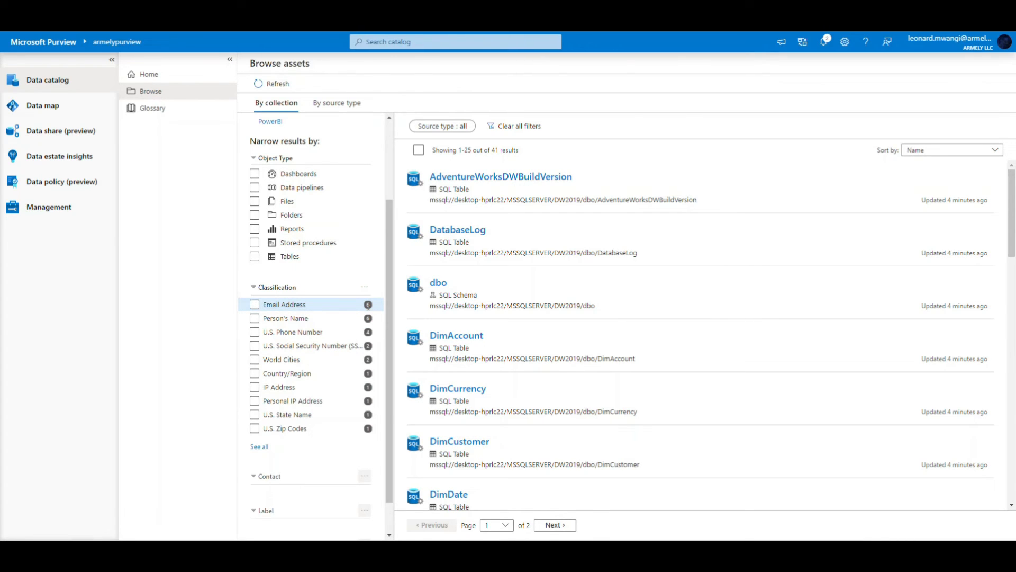
left_click(256, 306)
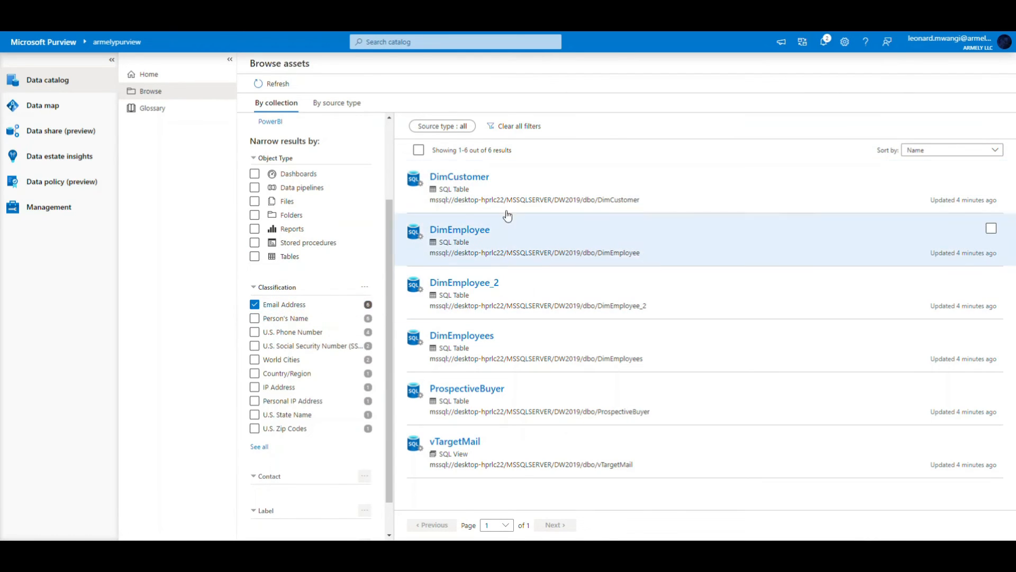
left_click(469, 182)
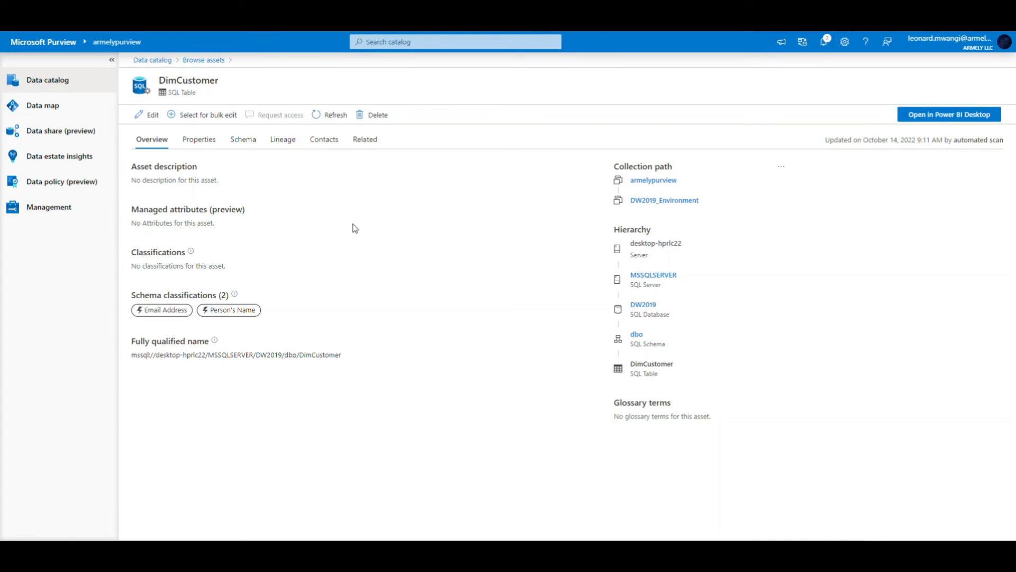
- Examine the DimCustomer table's properties and the classifications and data types of all columns in its schema
left_click(212, 141)
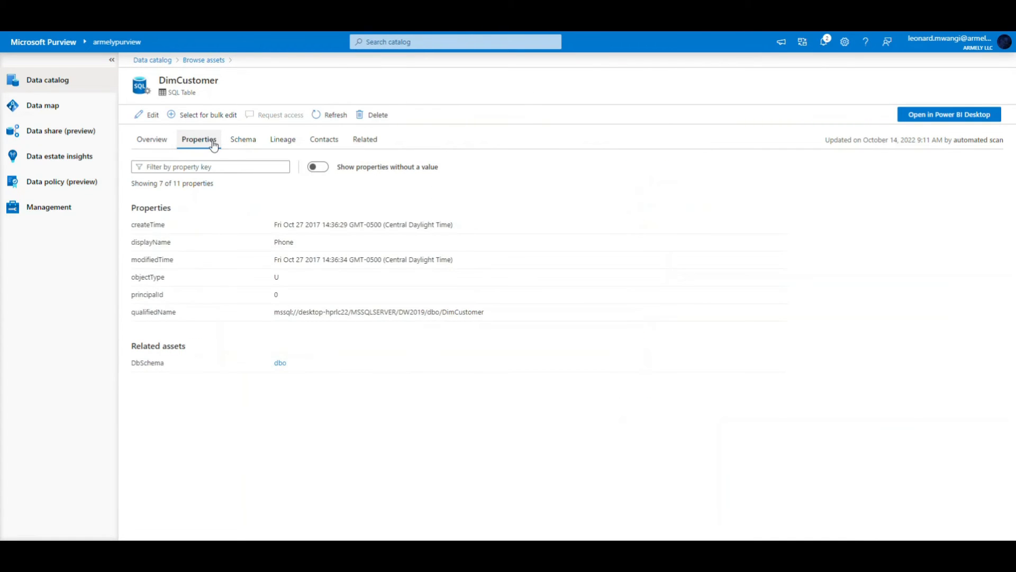
left_click(241, 140)
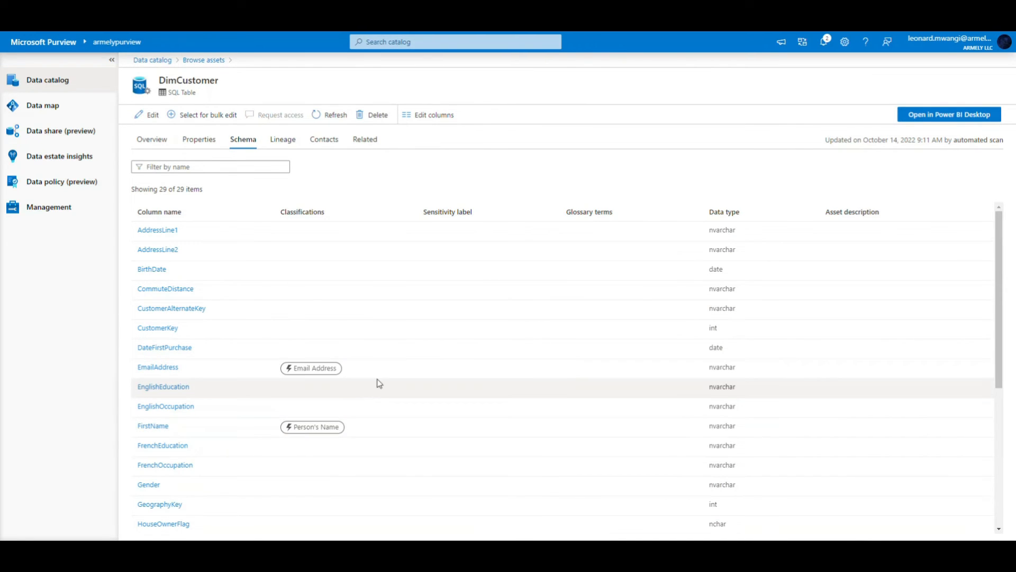
scroll(401, 352, "down", 4)
scroll(330, 346, "down", 1)
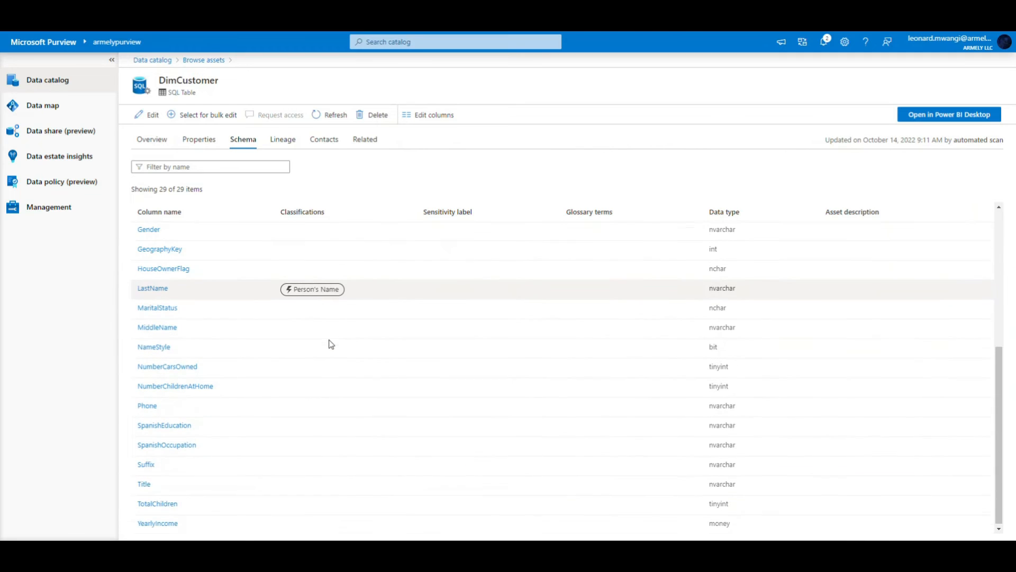
scroll(331, 345, "up", 4)
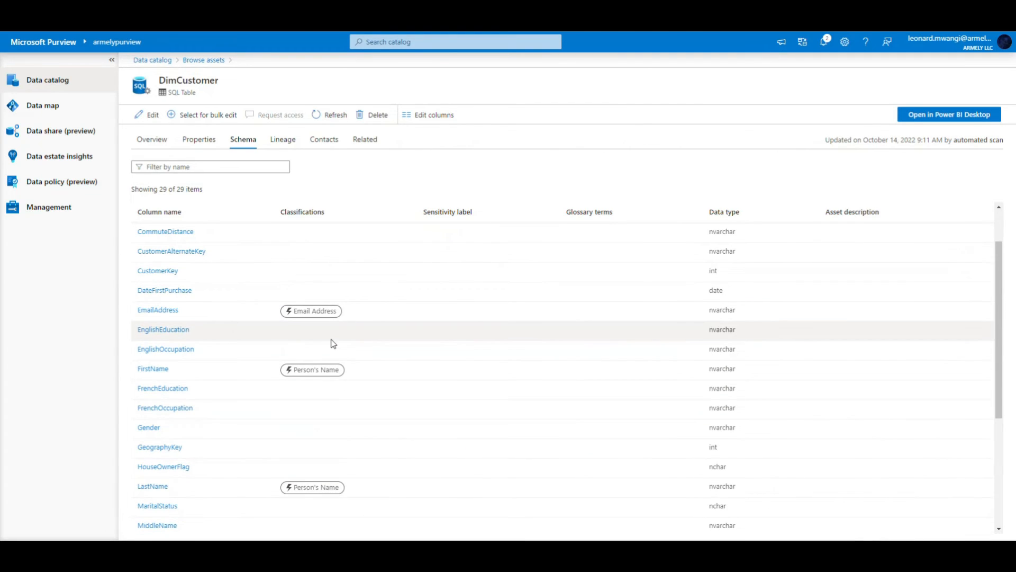
scroll(334, 341, "up", 1)
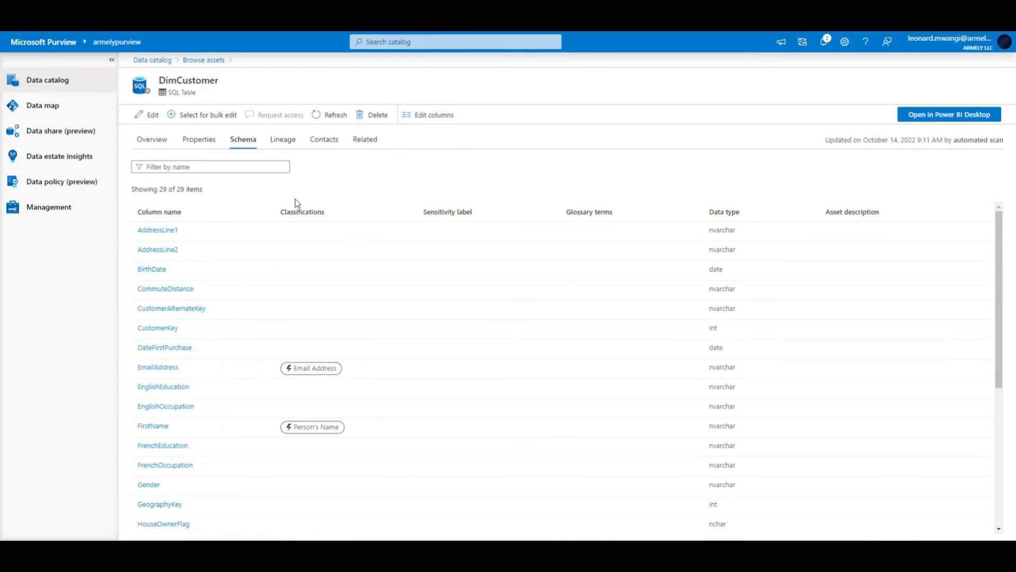
- Check DimCustomer's lineage and contacts, and return to its schema to review the column classifications
left_click(289, 140)
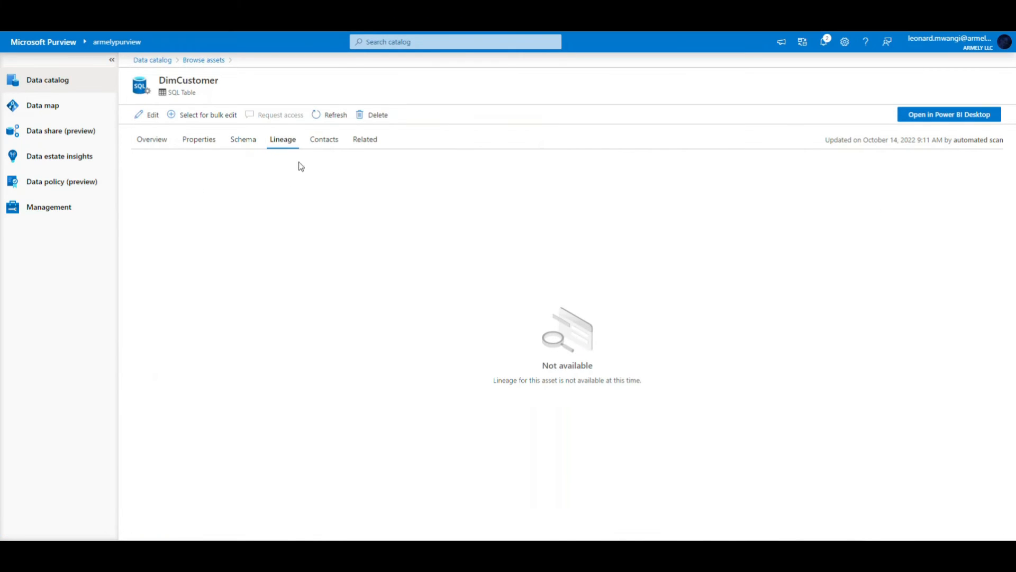
left_click(331, 145)
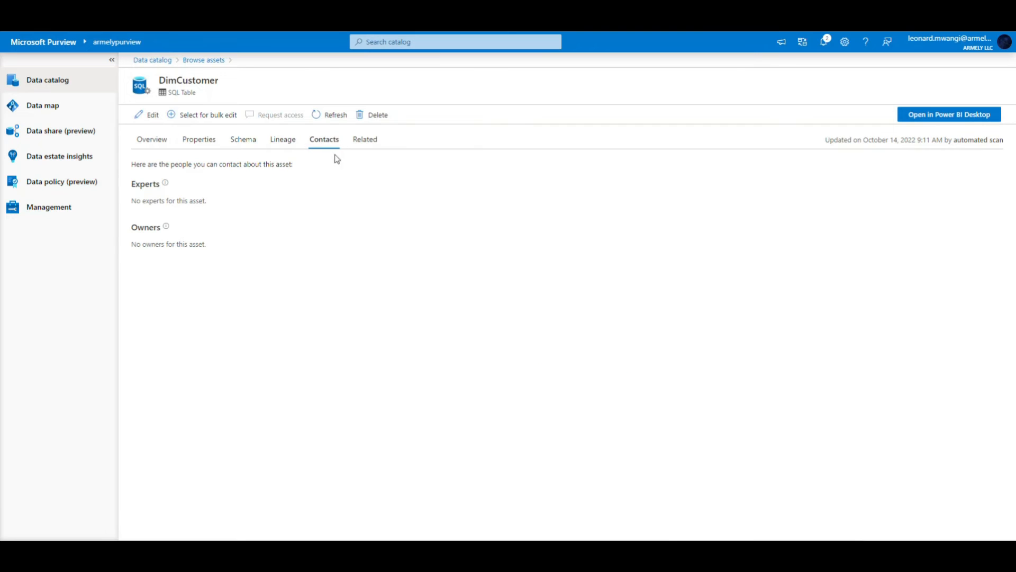
left_click(241, 143)
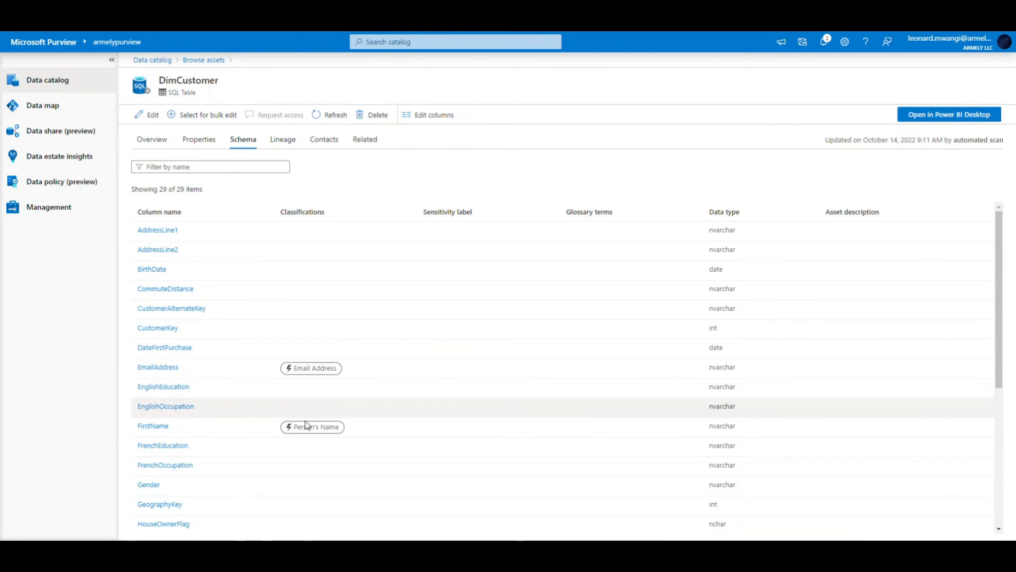
mouse_move(315, 374)
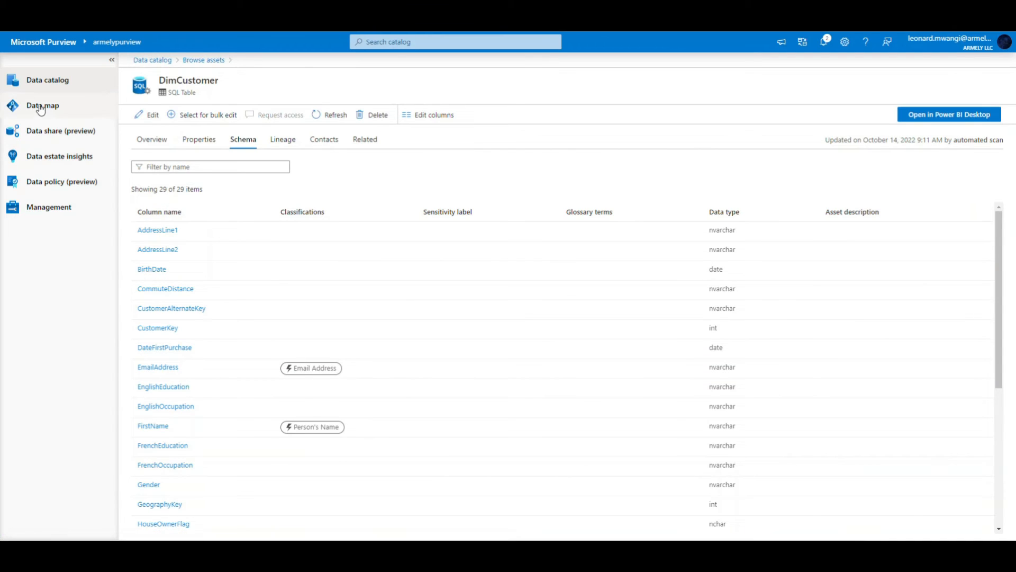
- Browse the data catalog's DW2019_Environment collection and review its object type, classification, contact, label and assigned term filters
left_click(53, 87)
left_click(497, 228)
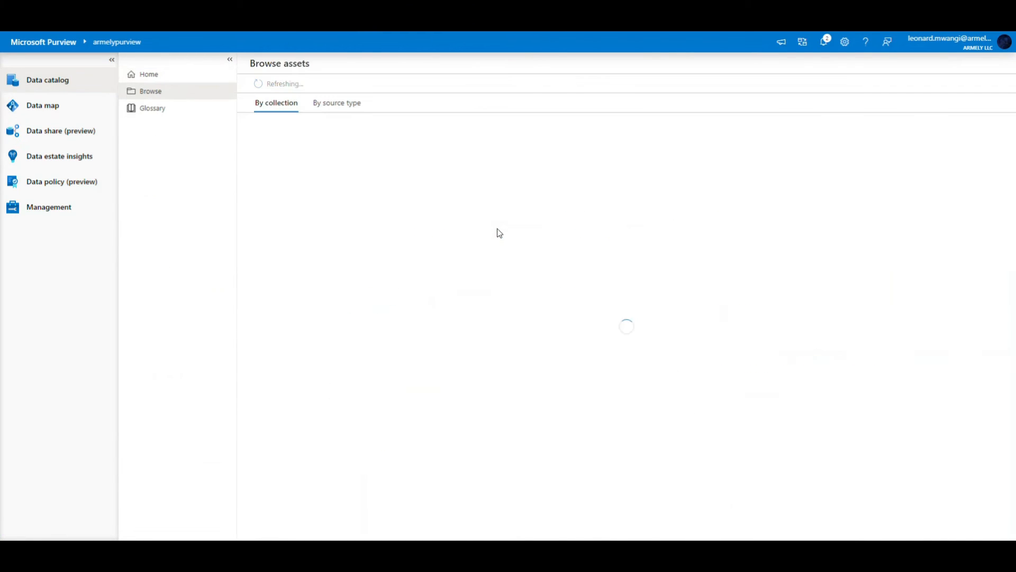
left_click(326, 200)
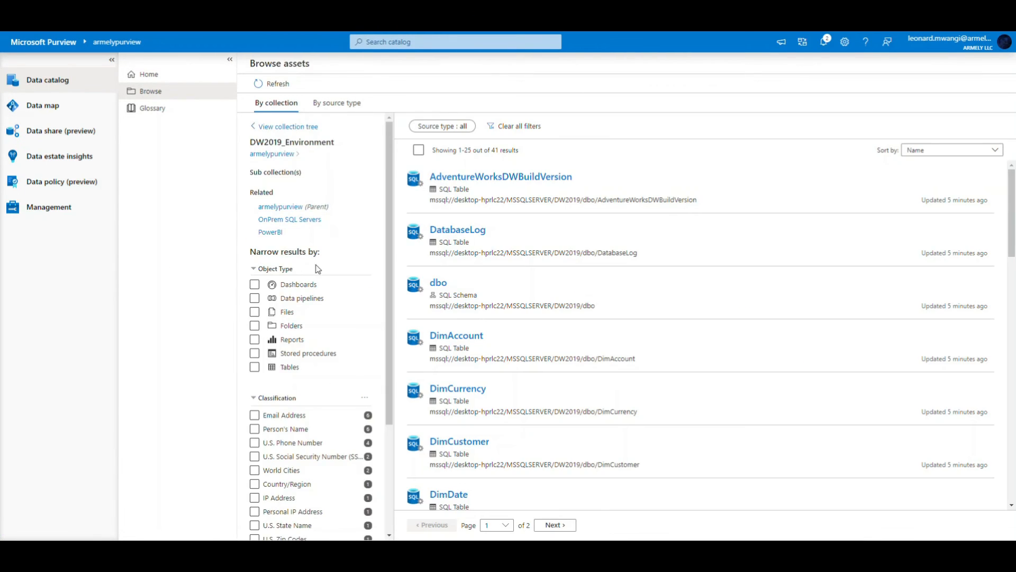
scroll(361, 363, "down", 3)
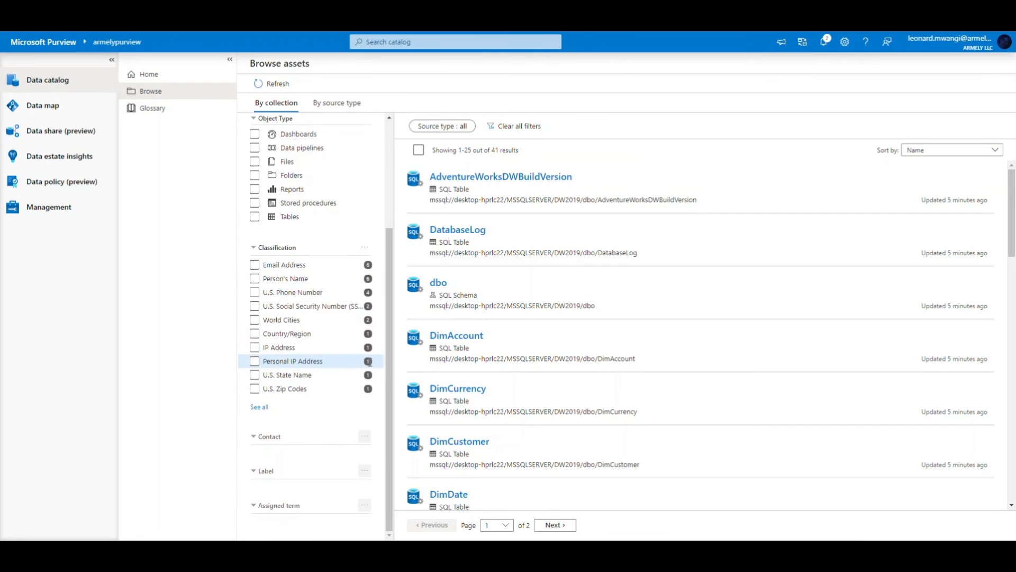
left_click(253, 439)
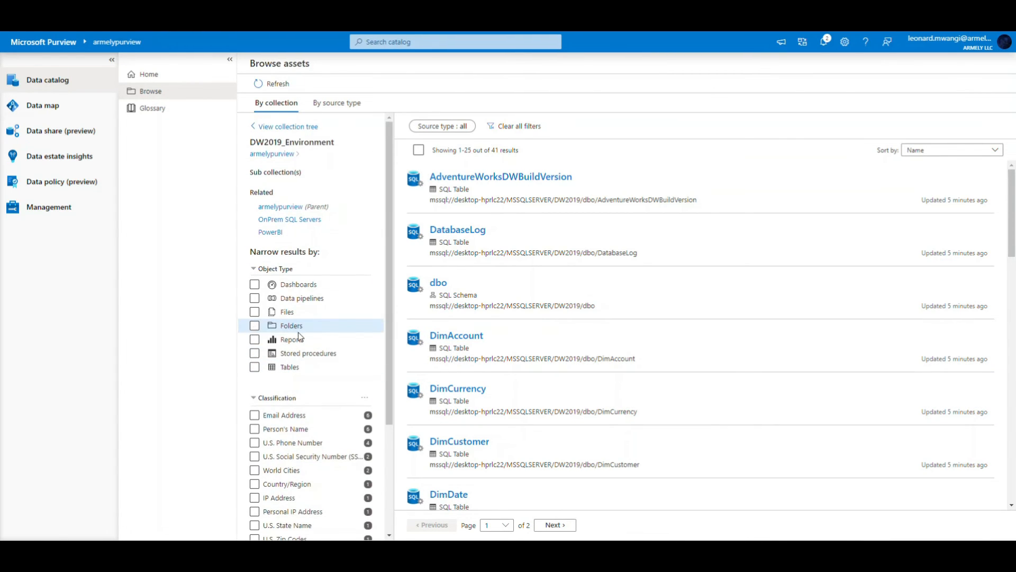
- View the glossary terms, and return to the DW2019_Environment collection to look through its dimension tables
left_click(153, 111)
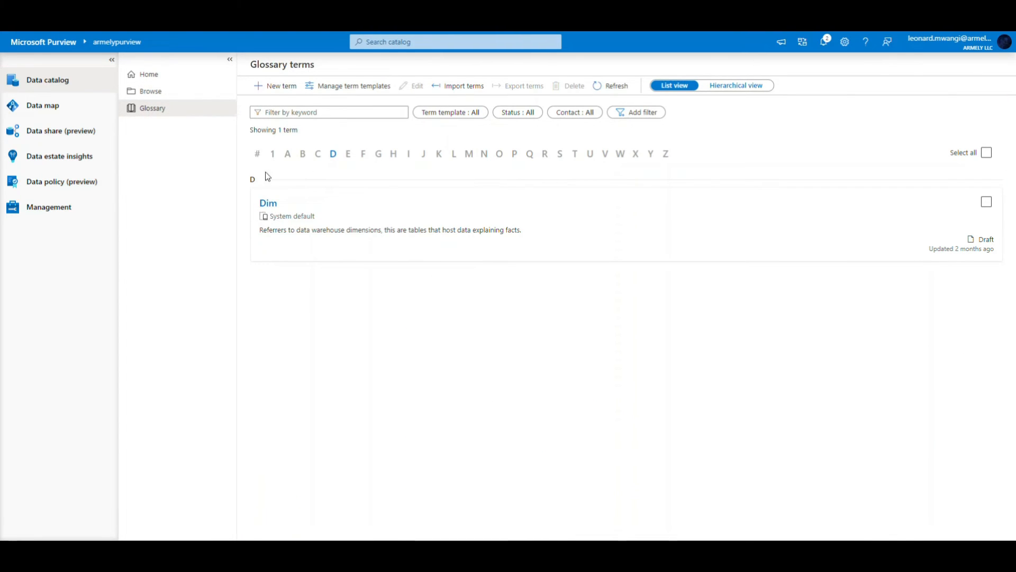
left_click(151, 93)
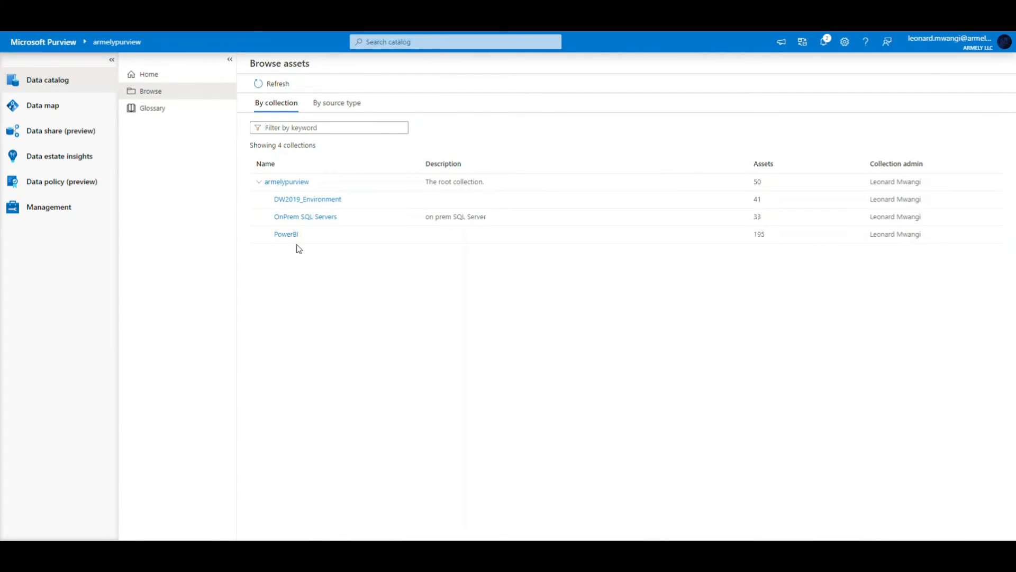
left_click(299, 200)
scroll(492, 344, "down", 1)
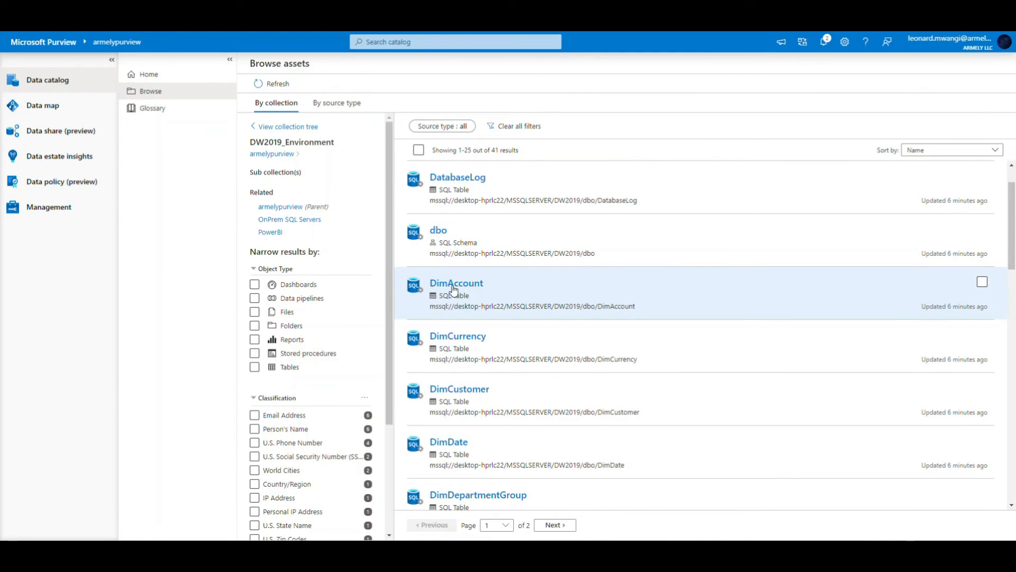
scroll(487, 317, "down", 6)
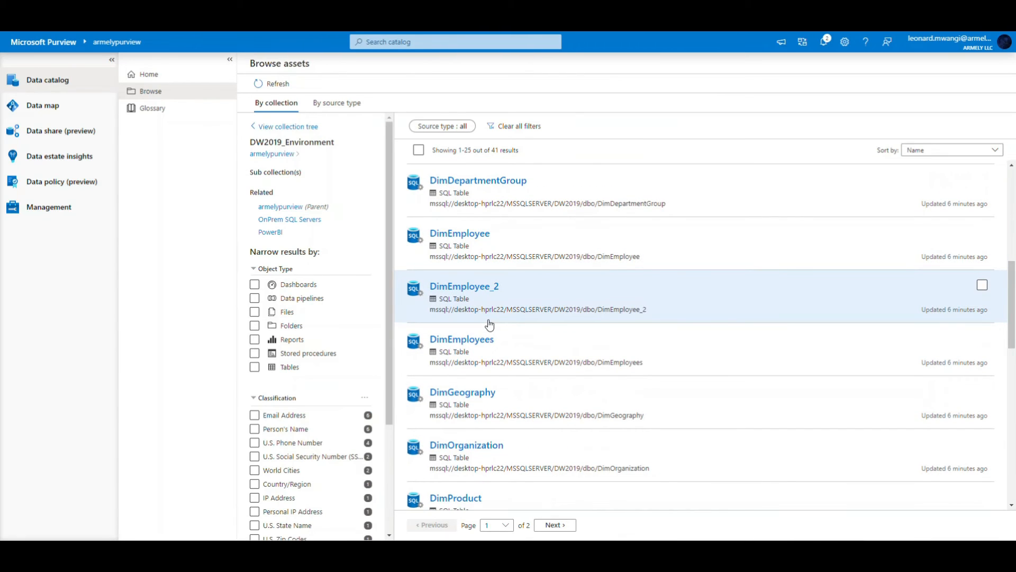
scroll(489, 324, "up", 3)
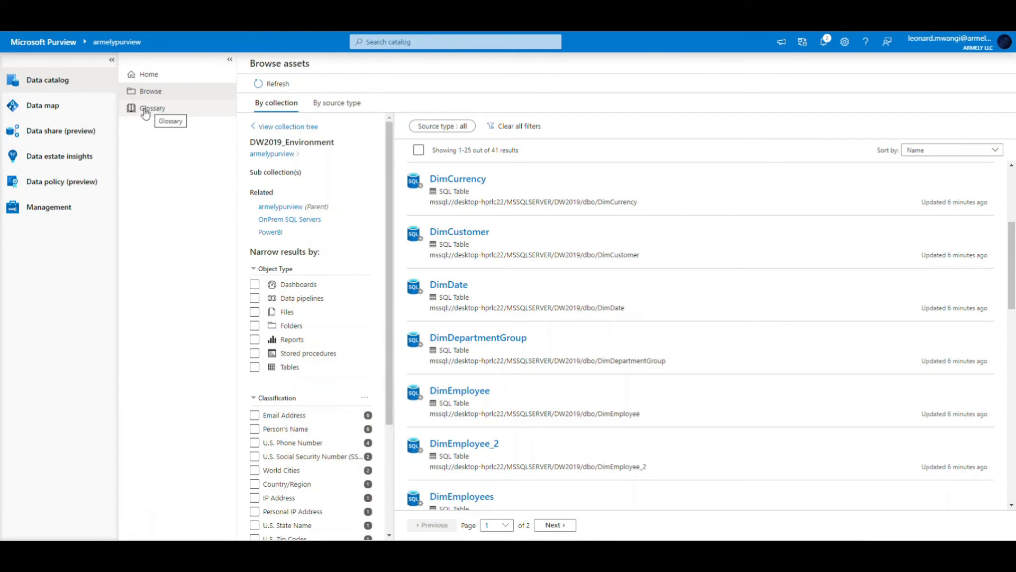
- Examine the glossary's new term template form and the field types offered for a new attribute, leaving without creating anything
left_click(150, 111)
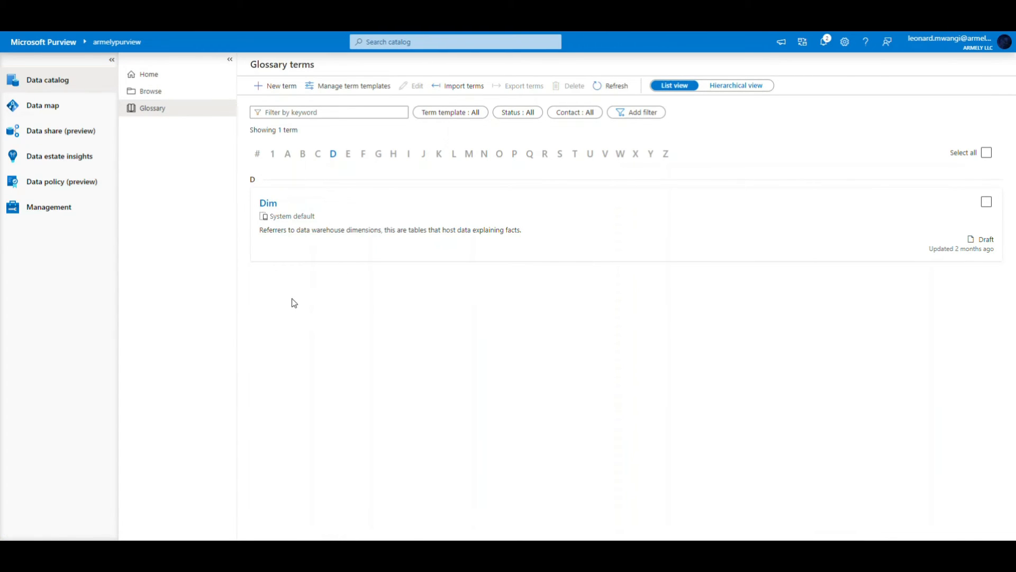
left_click(270, 86)
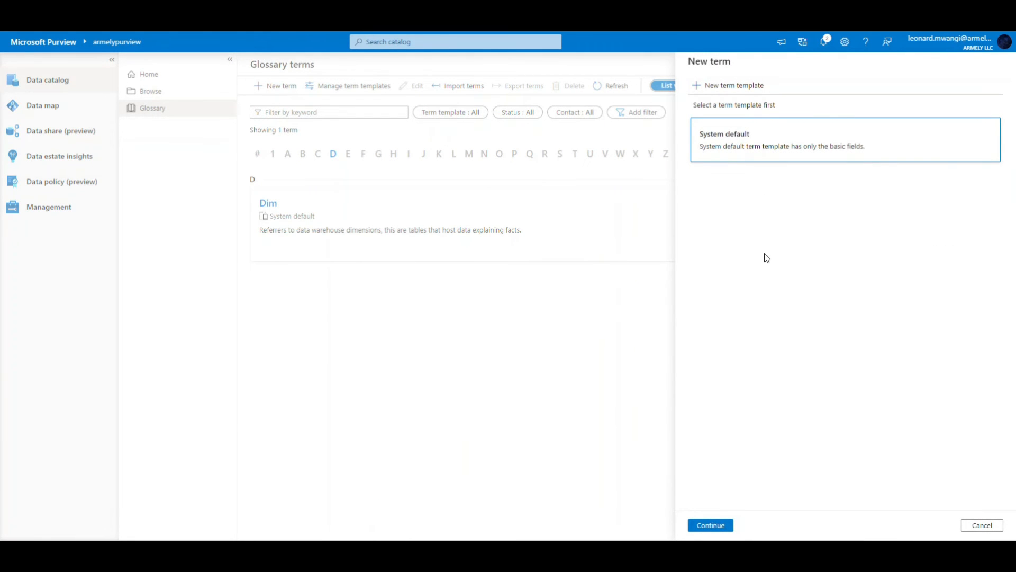
left_click(719, 86)
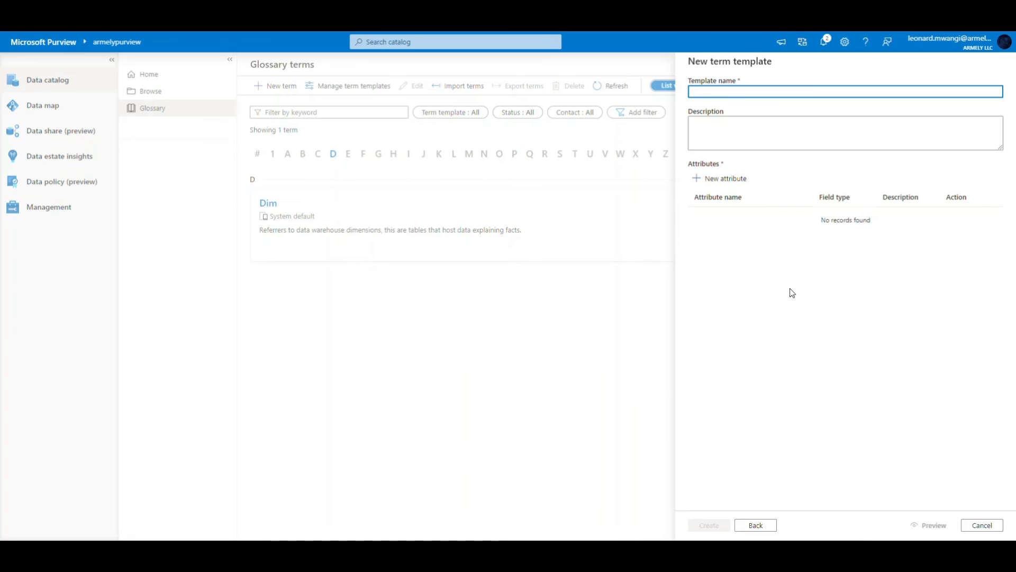
left_click(697, 178)
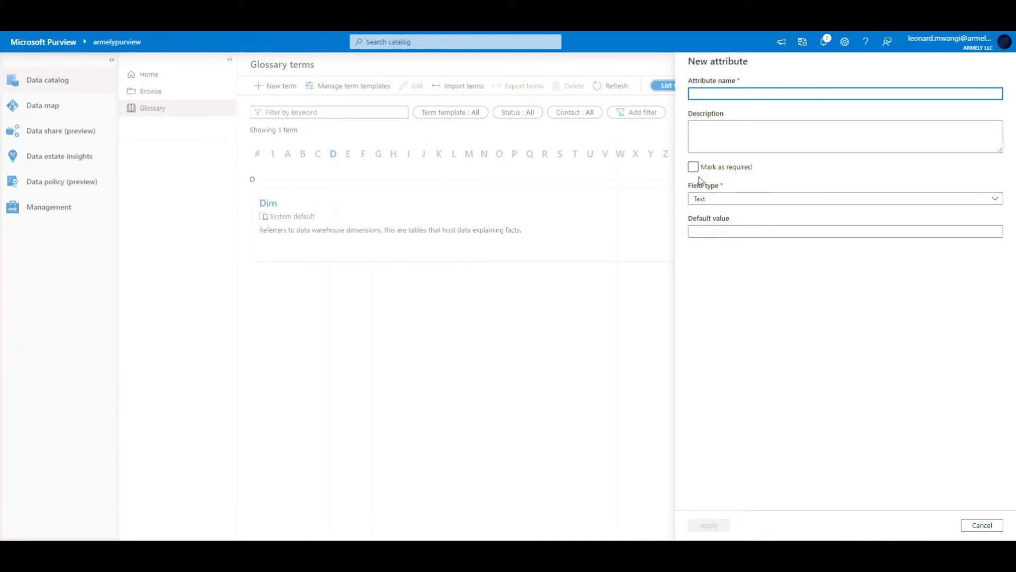
left_click(744, 205)
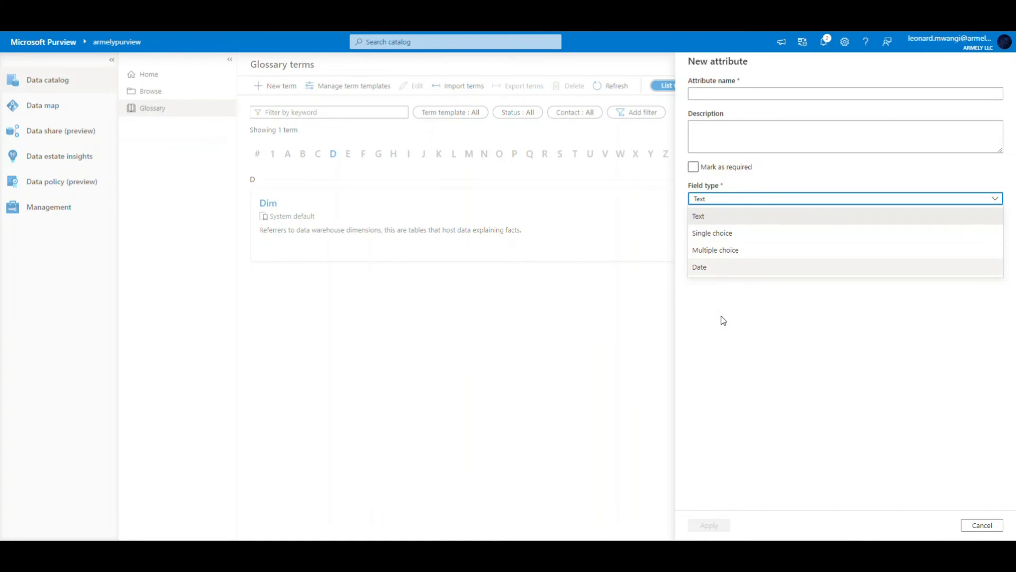
left_click(722, 340)
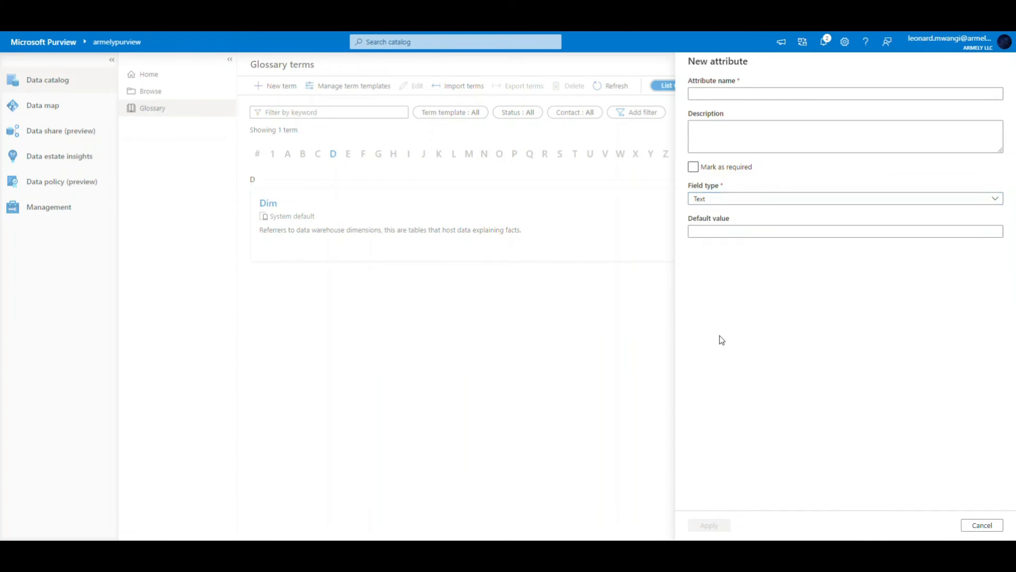
left_click(985, 526)
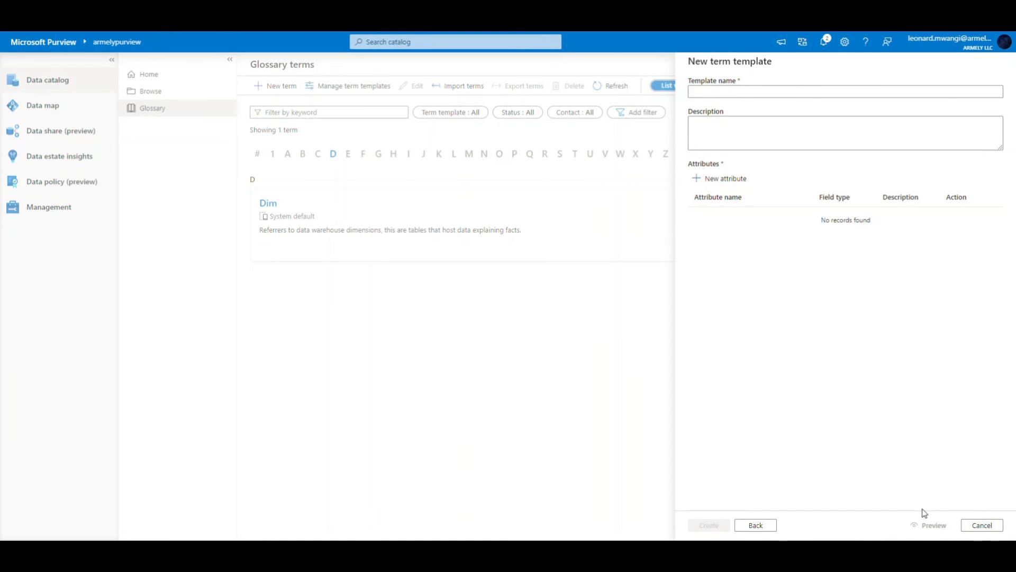
left_click(979, 524)
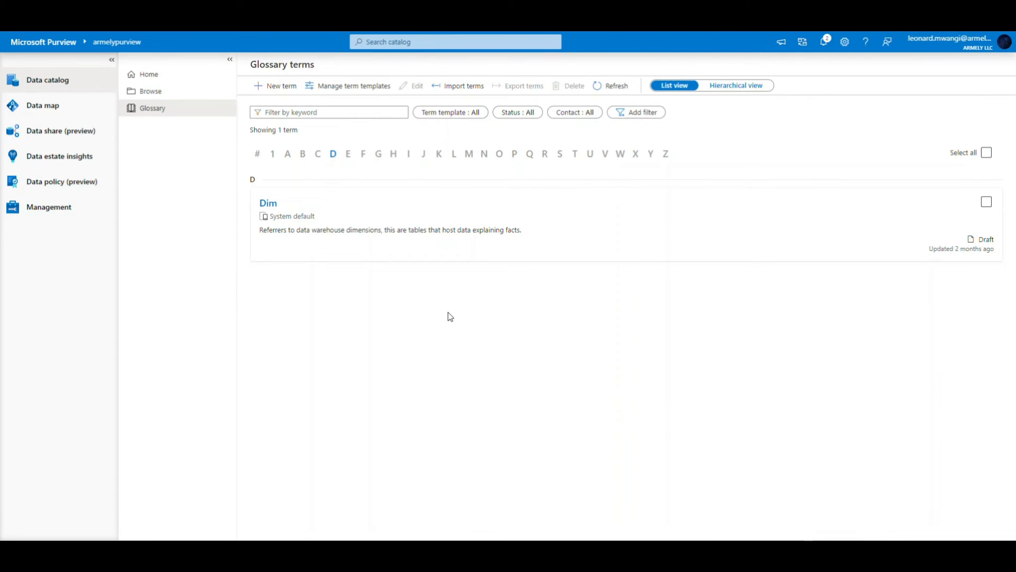
- Revisit the data catalog home and the data map, and view the Data share overview
left_click(50, 80)
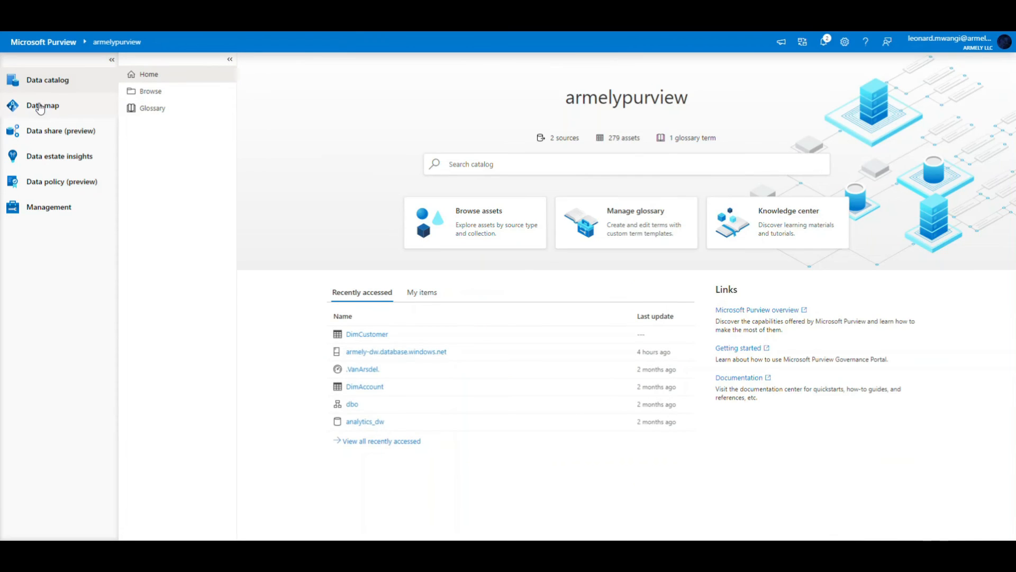
left_click(40, 107)
left_click(67, 135)
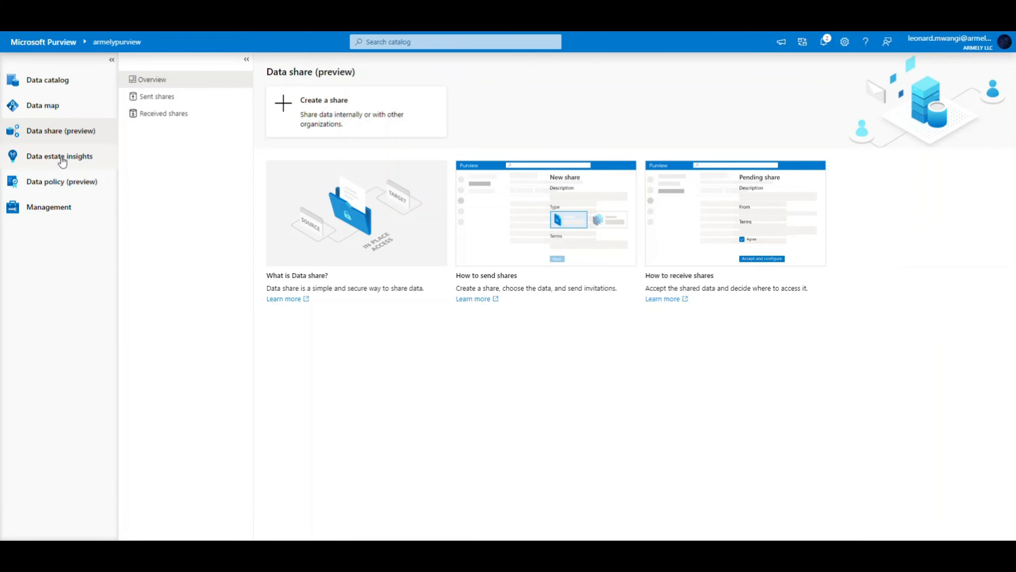
- Examine the Data stewardship and Assets reports in the data estate insights
left_click(62, 162)
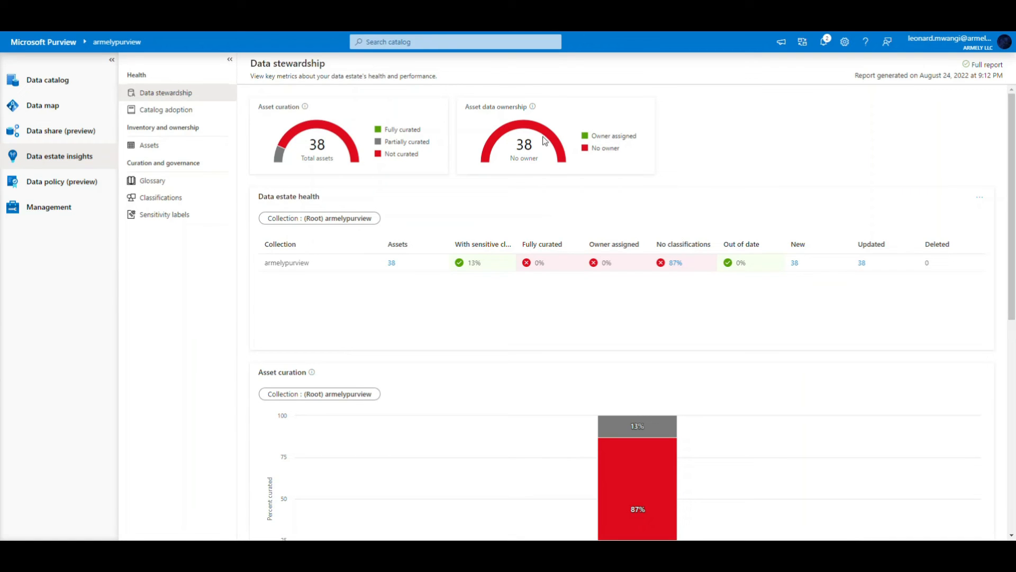
mouse_move(485, 156)
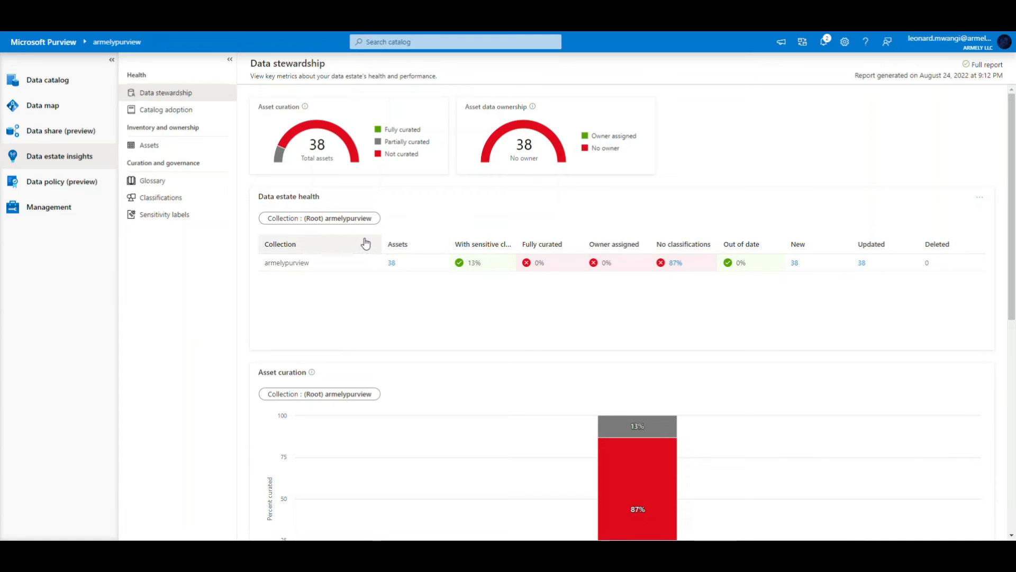
left_click(154, 148)
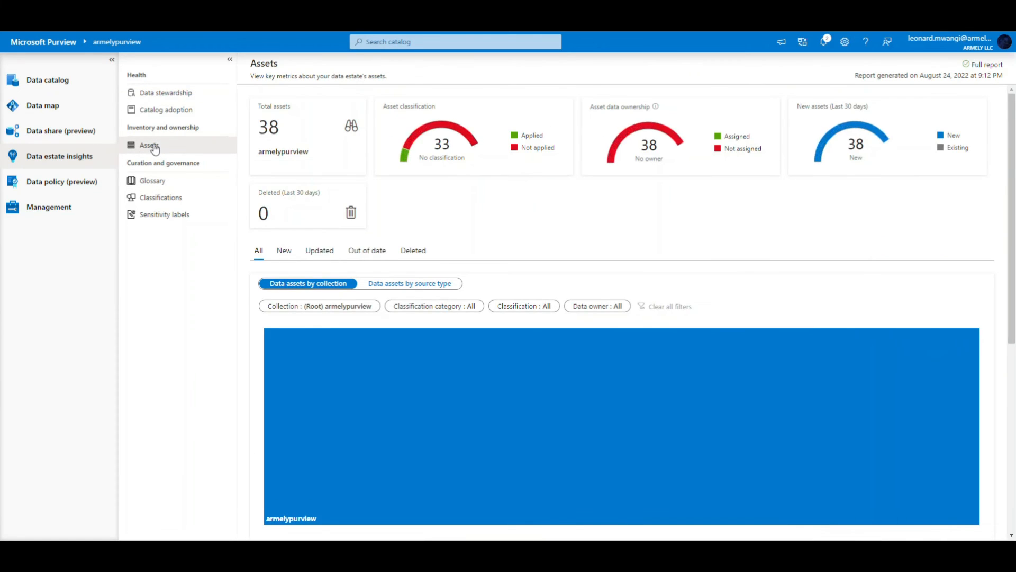
scroll(532, 283, "down", 4)
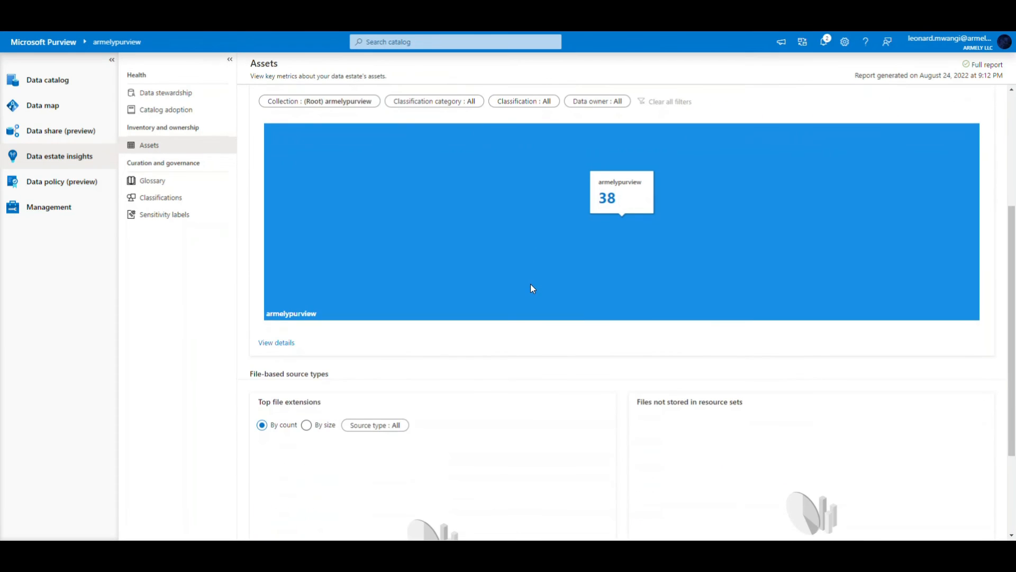
scroll(533, 288, "up", 3)
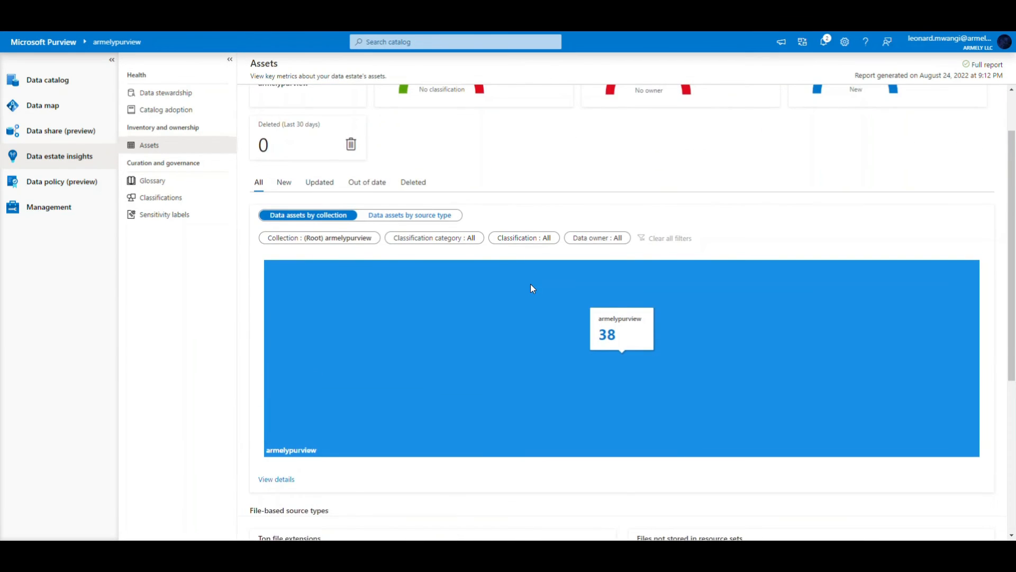
scroll(532, 288, "up", 1)
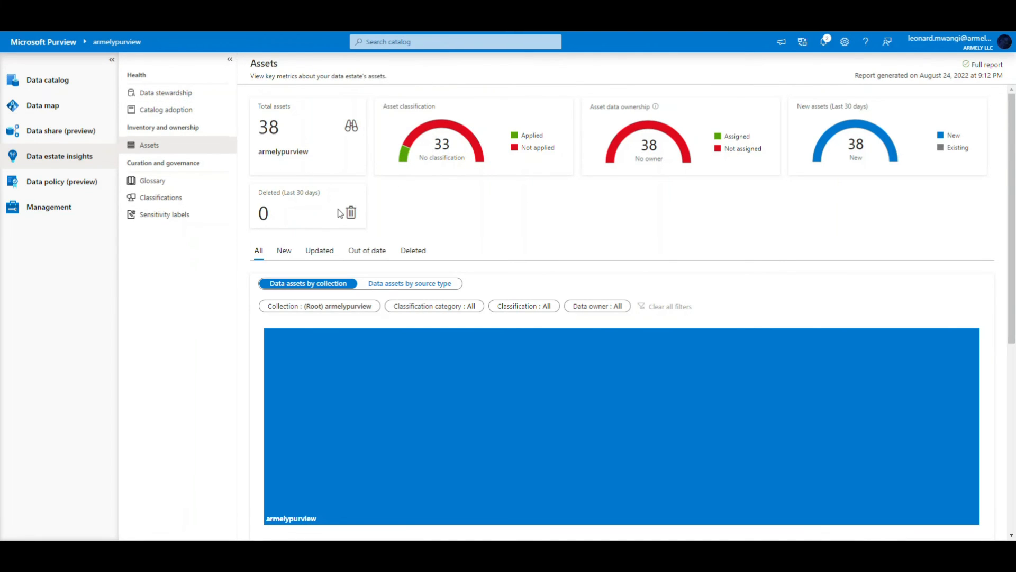
- Check the data policies and the management overview, including the refresh frequency choices for Data Estate Insights
left_click(48, 188)
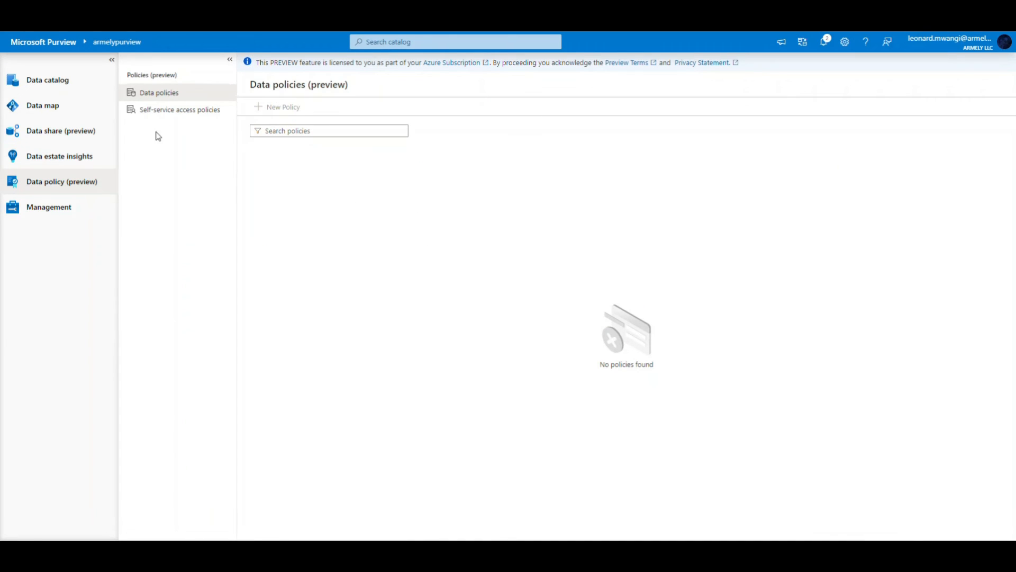
left_click(165, 97)
left_click(50, 214)
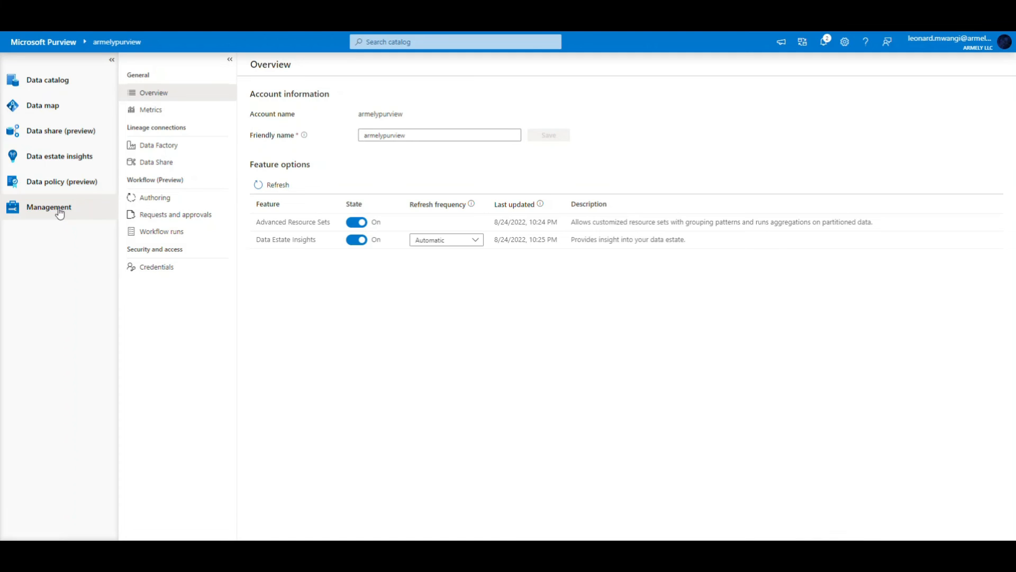
left_click(154, 95)
left_click_drag(425, 140, 363, 138)
left_click(412, 159)
left_click(475, 240)
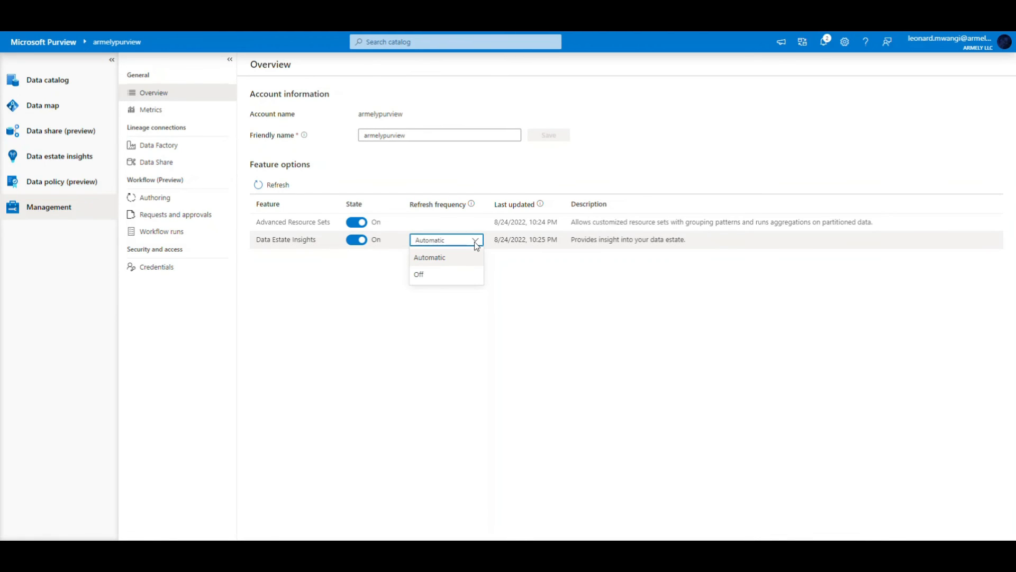
left_click(550, 284)
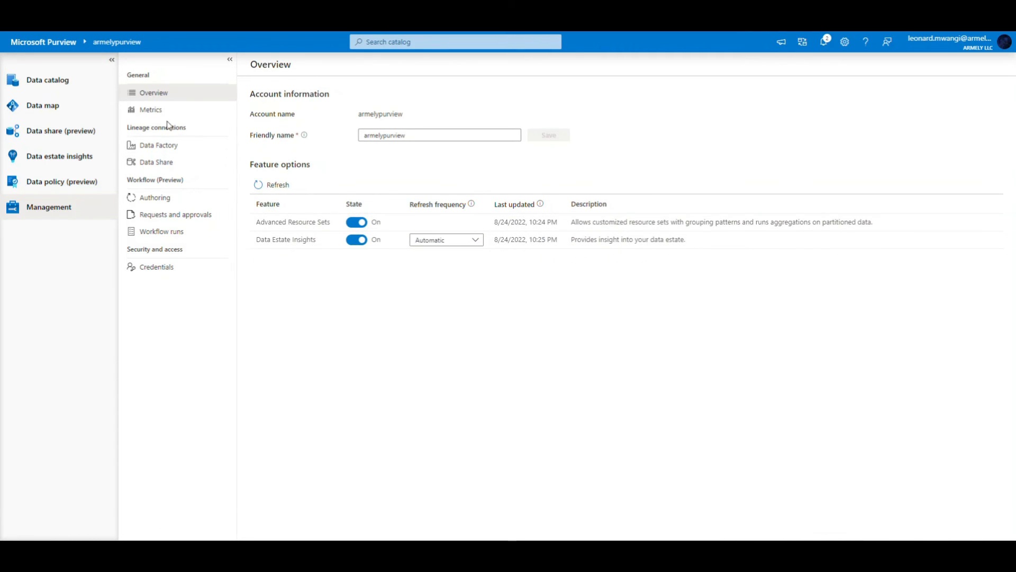
- View the management metrics and the Data Factory and Data Share lineage connections, including the form for a new Data Factory connection
left_click(153, 111)
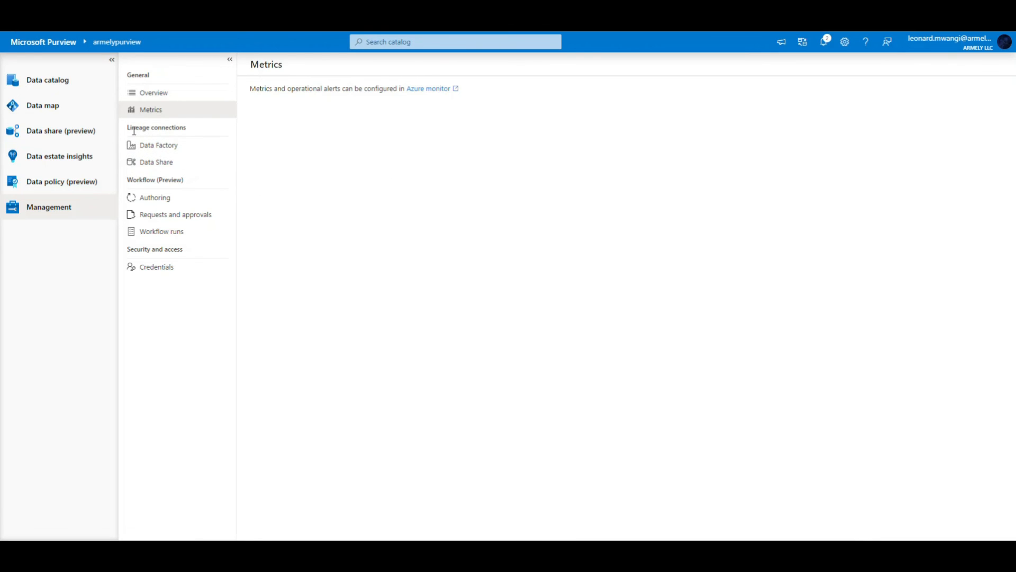
left_click_drag(136, 127, 188, 132)
left_click(227, 168)
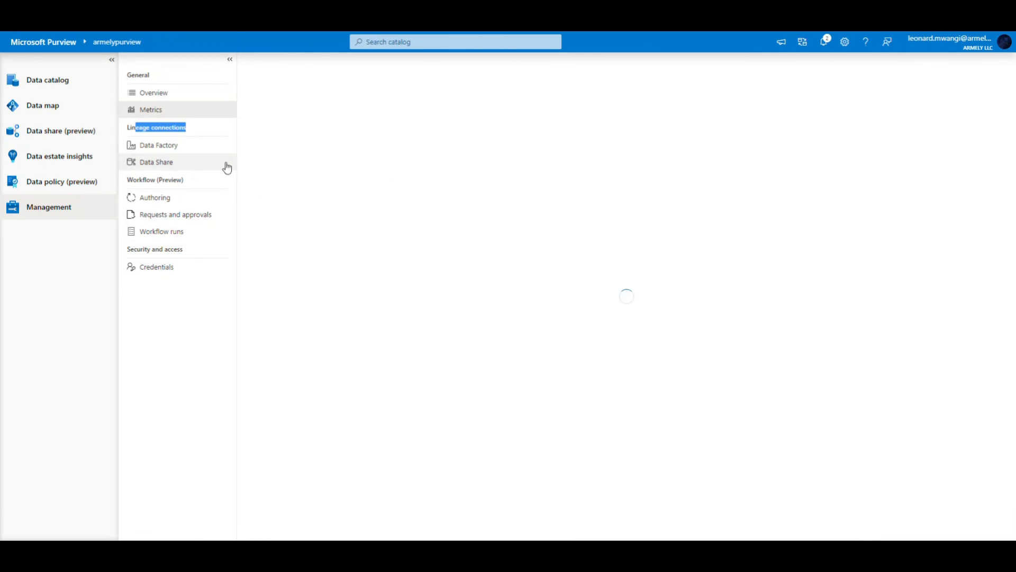
left_click(164, 149)
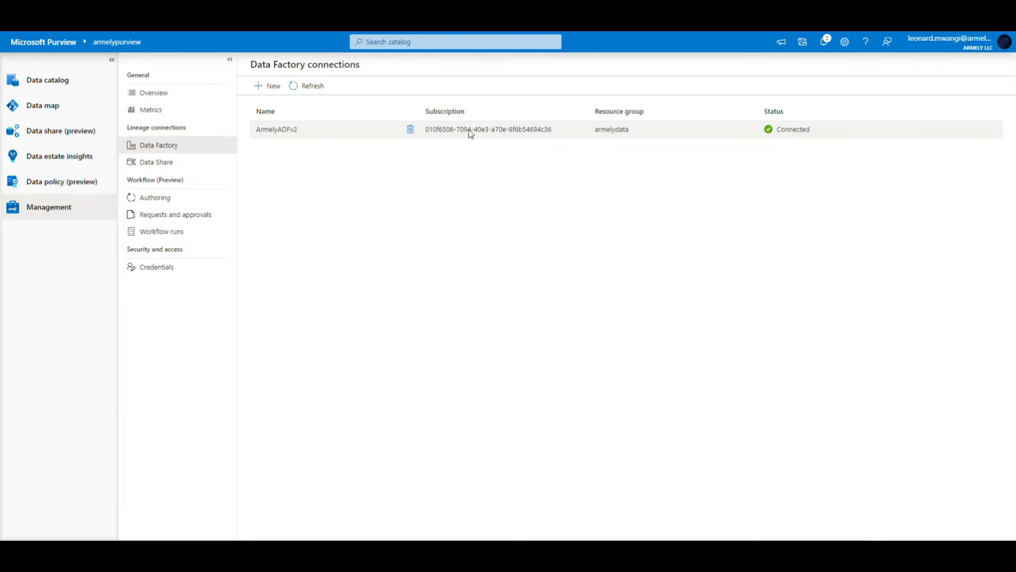
left_click(269, 87)
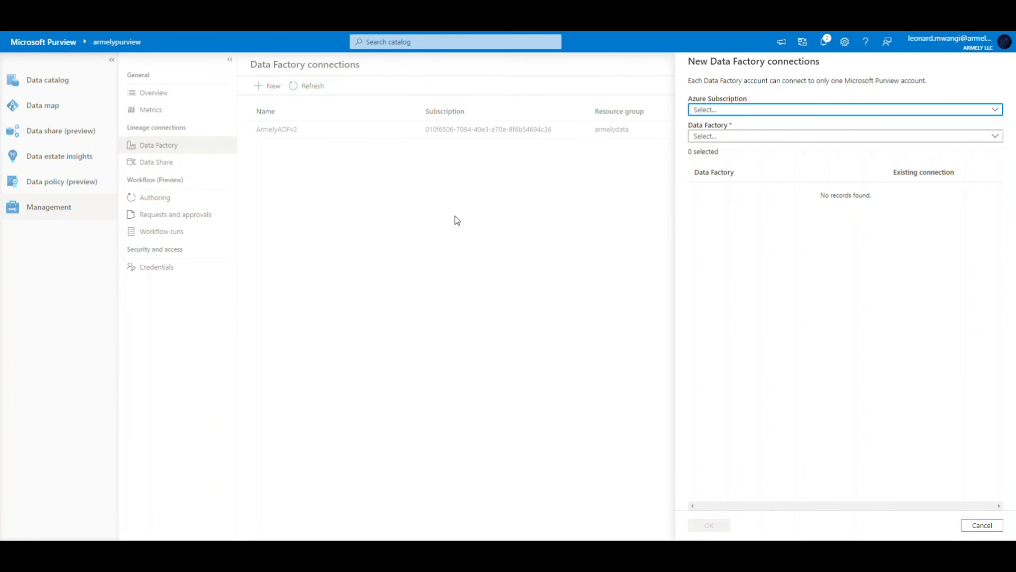
left_click(982, 525)
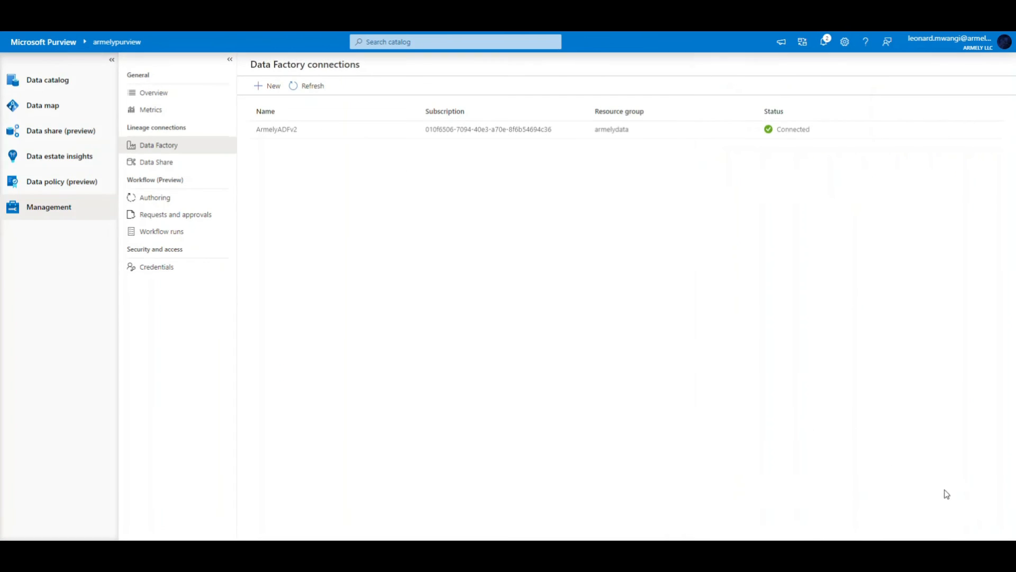
left_click(156, 167)
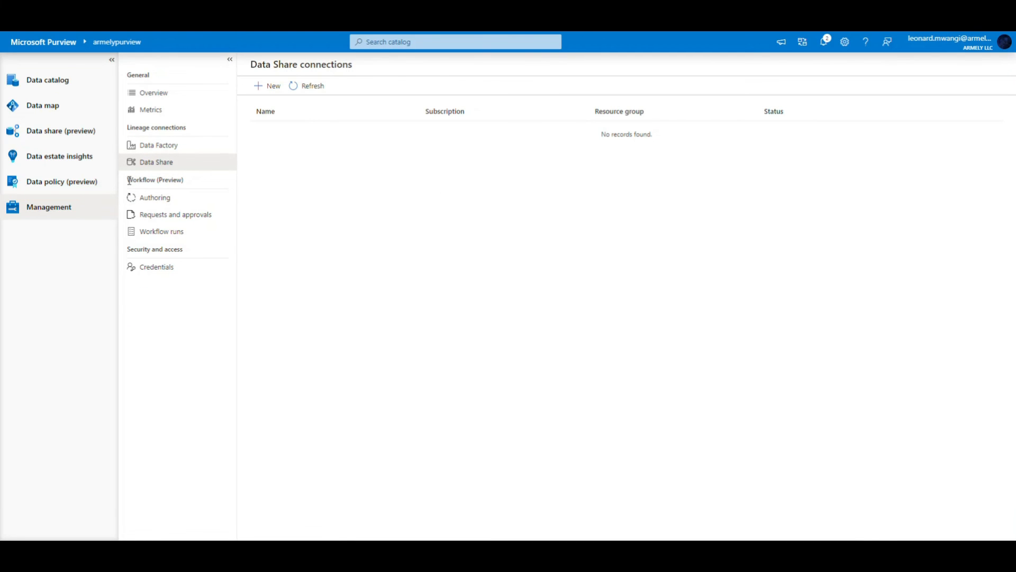
- Start a new Data Catalog workflow based on the Create glossary term template
left_click_drag(127, 180, 192, 186)
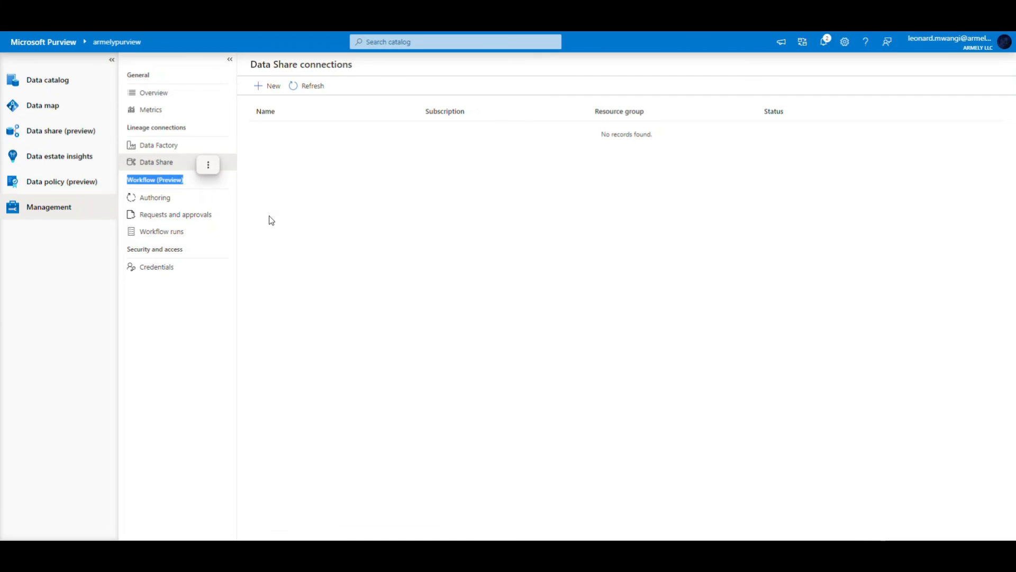
left_click(341, 275)
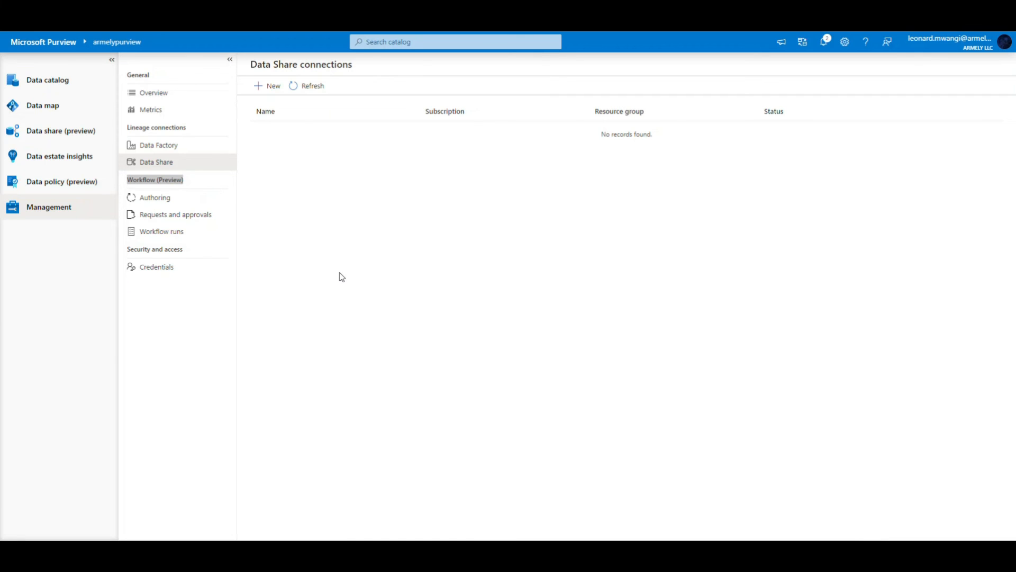
left_click(155, 200)
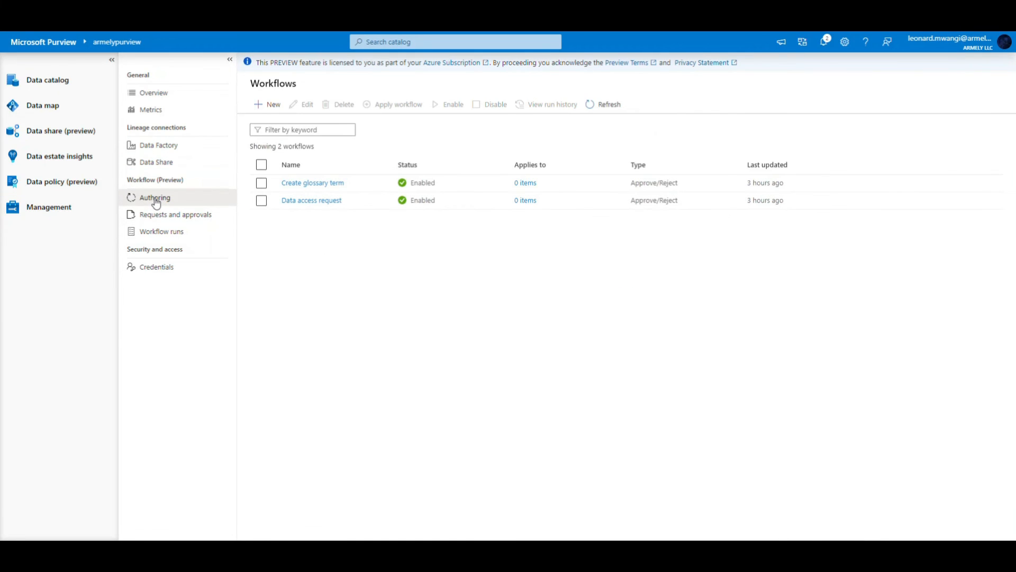
left_click(272, 108)
left_click_drag(732, 124, 845, 125)
left_click(880, 127)
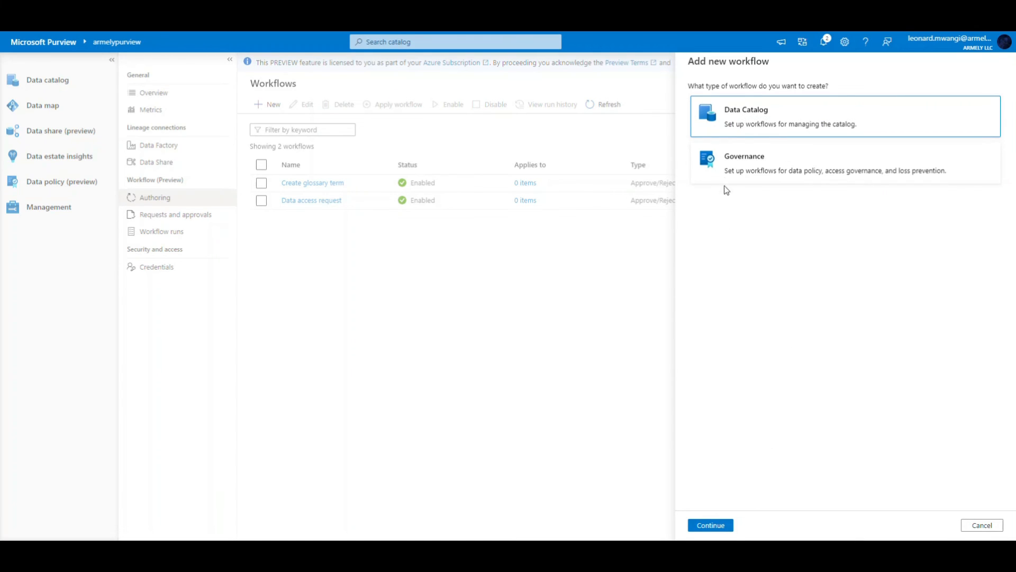
left_click(711, 525)
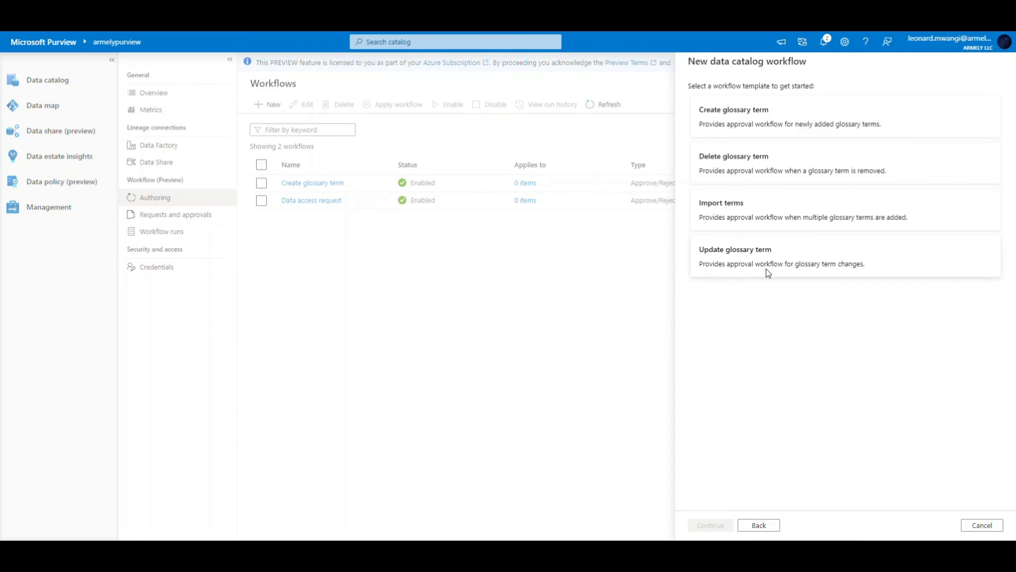
left_click(733, 124)
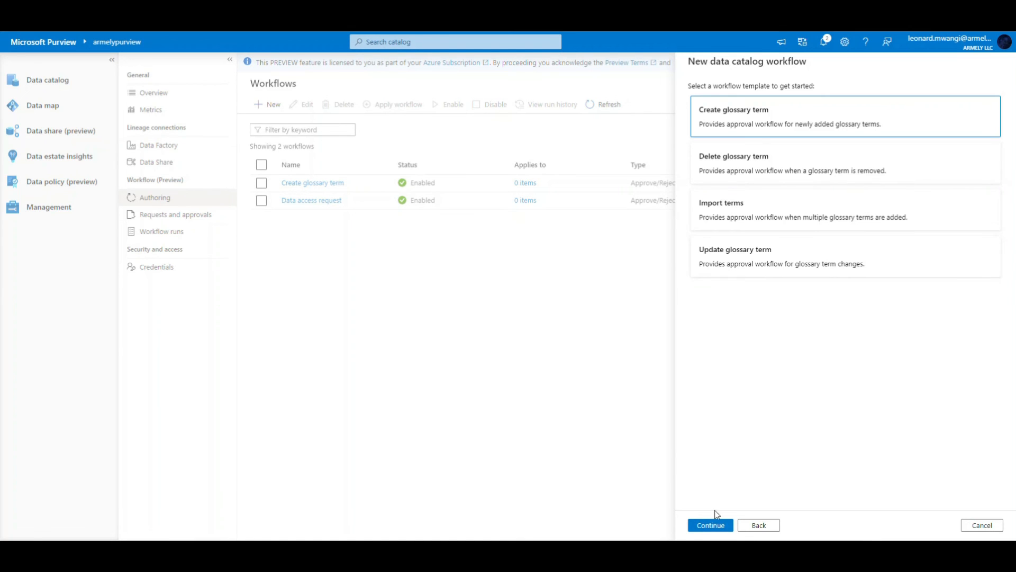
left_click(710, 523)
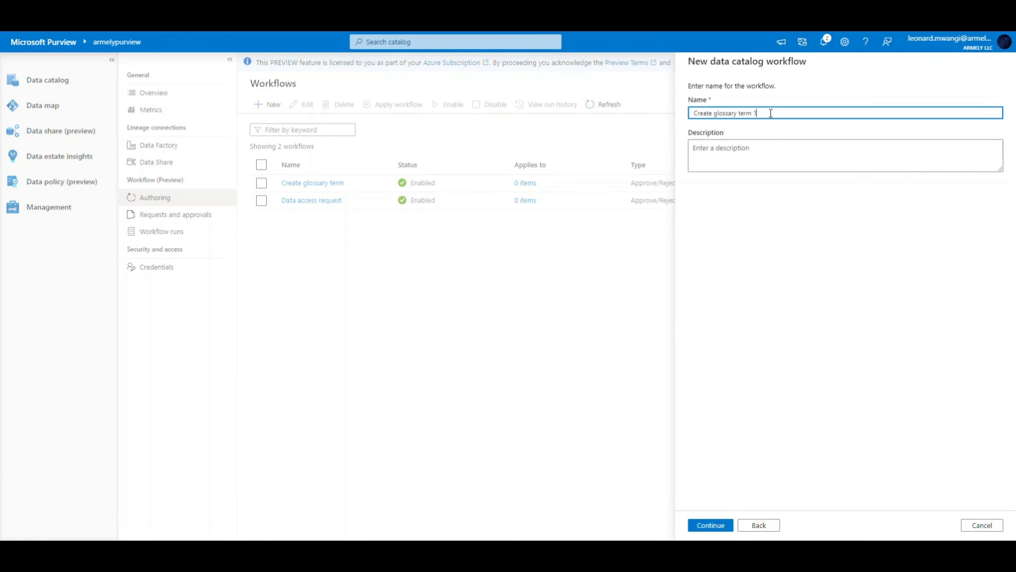
- Name the workflow Glossary Items, reuse that name as its description, and continue to the workflow design
left_click_drag(770, 112, 598, 113)
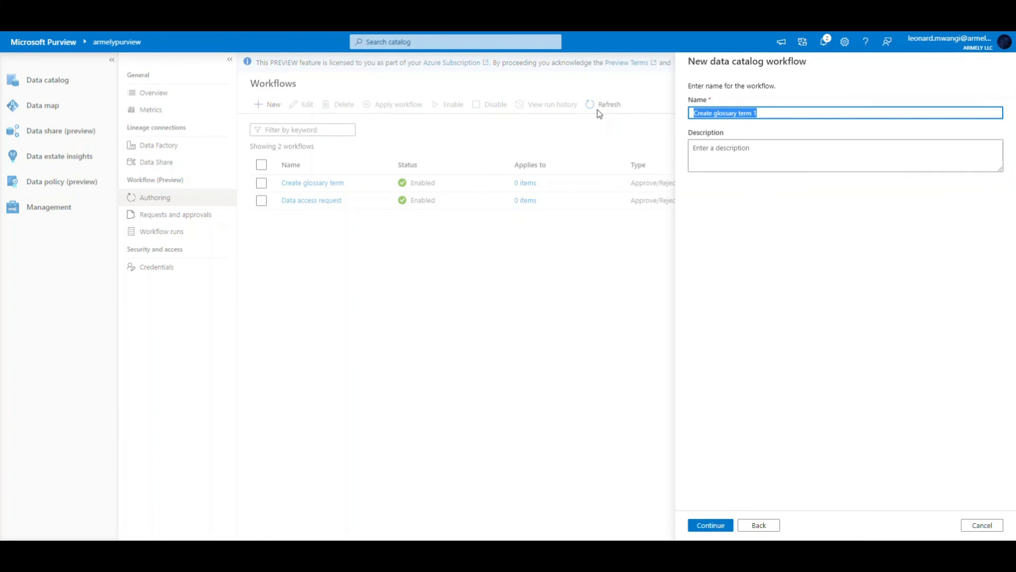
type("Gl")
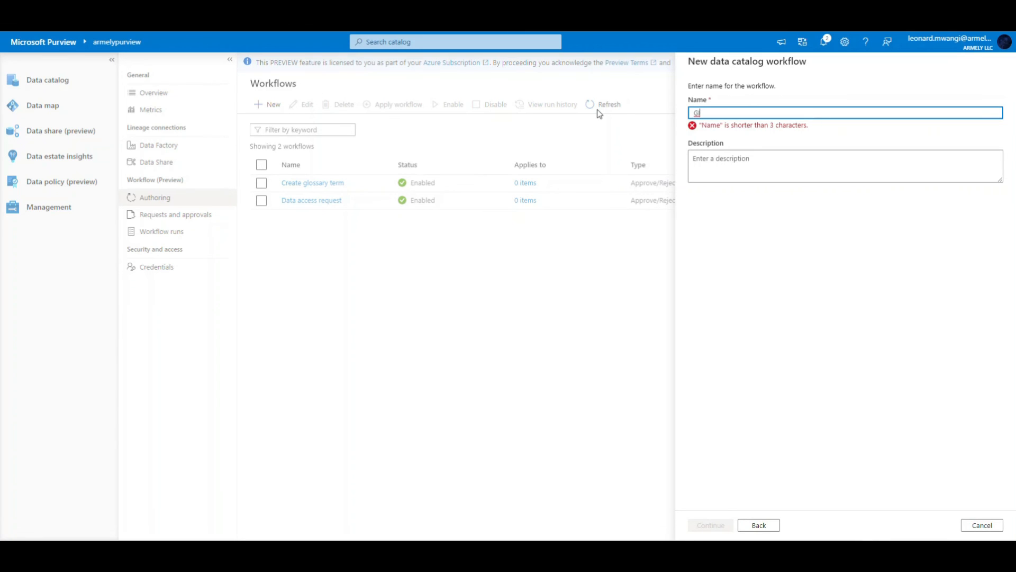
type("ossary Items")
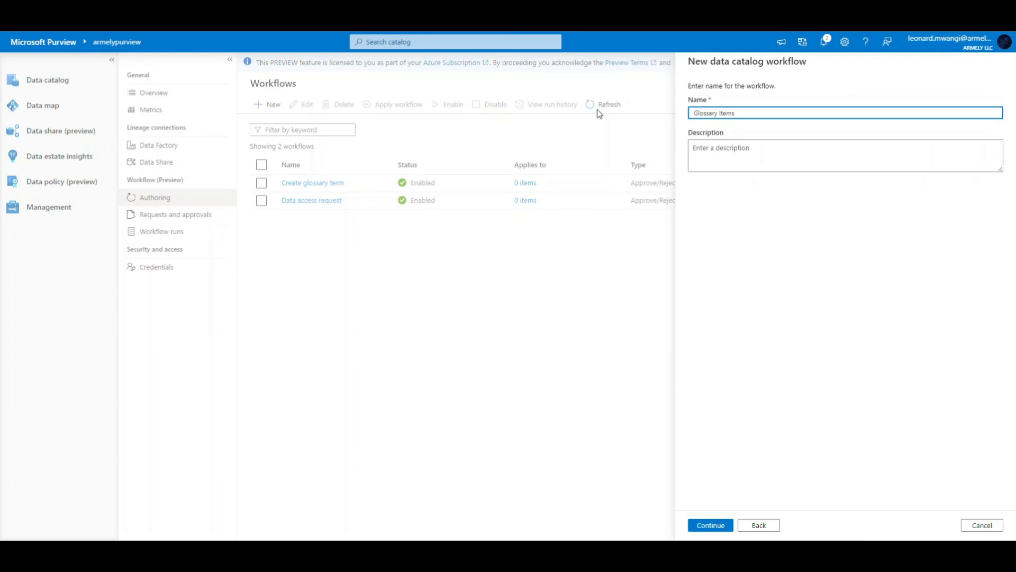
left_click(715, 158)
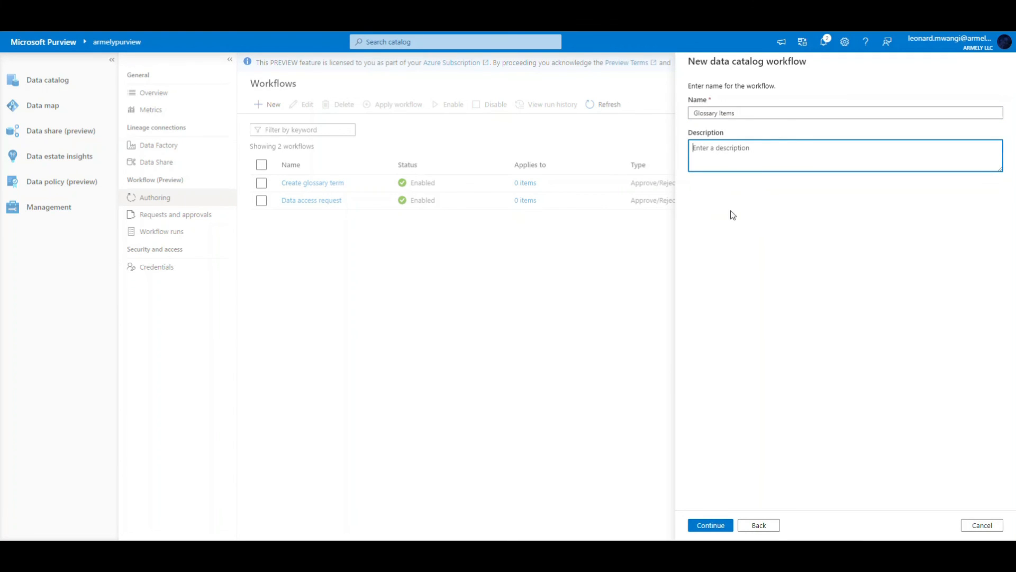
left_click_drag(745, 113, 637, 111)
key("ctrl+c")
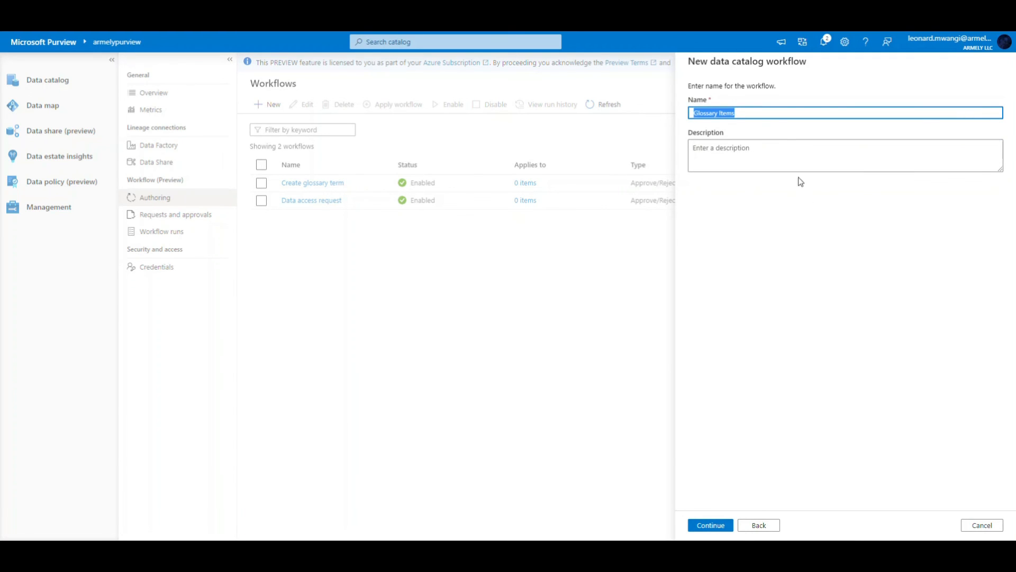
left_click(757, 159)
key("ctrl+v")
left_click(716, 524)
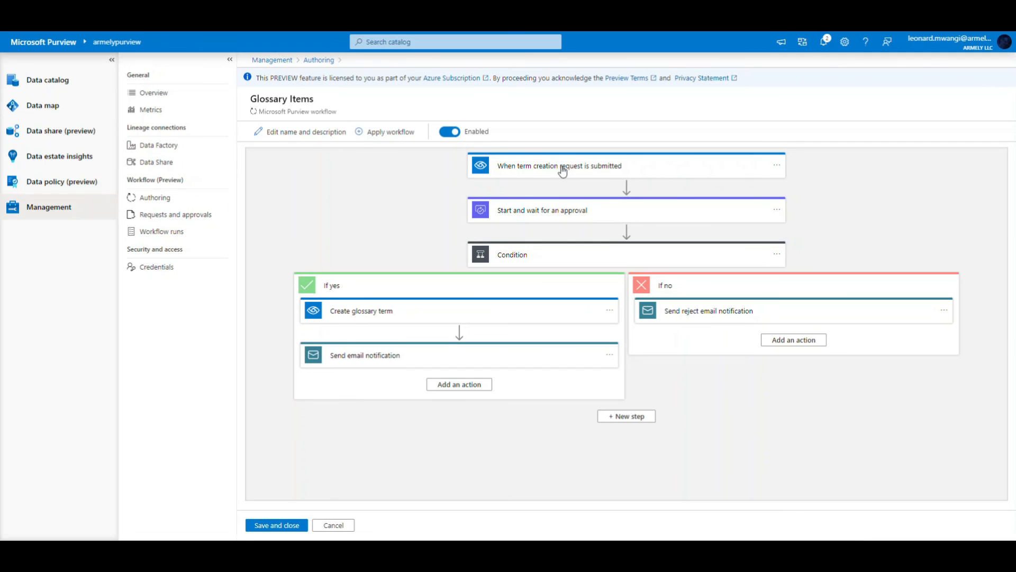
- Assign the Start and wait for an approval step to the approver by name
left_click(578, 216)
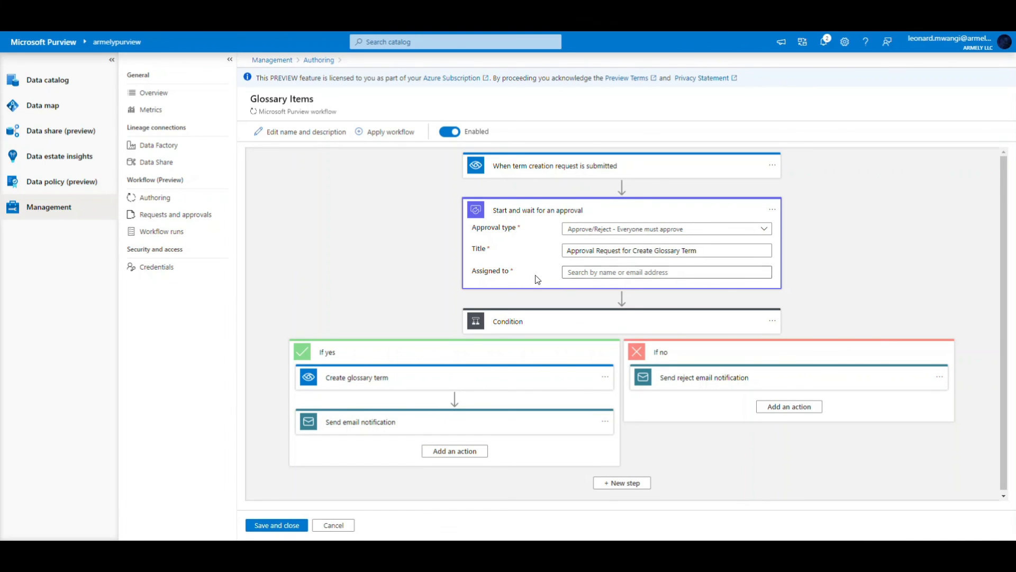
left_click(591, 272)
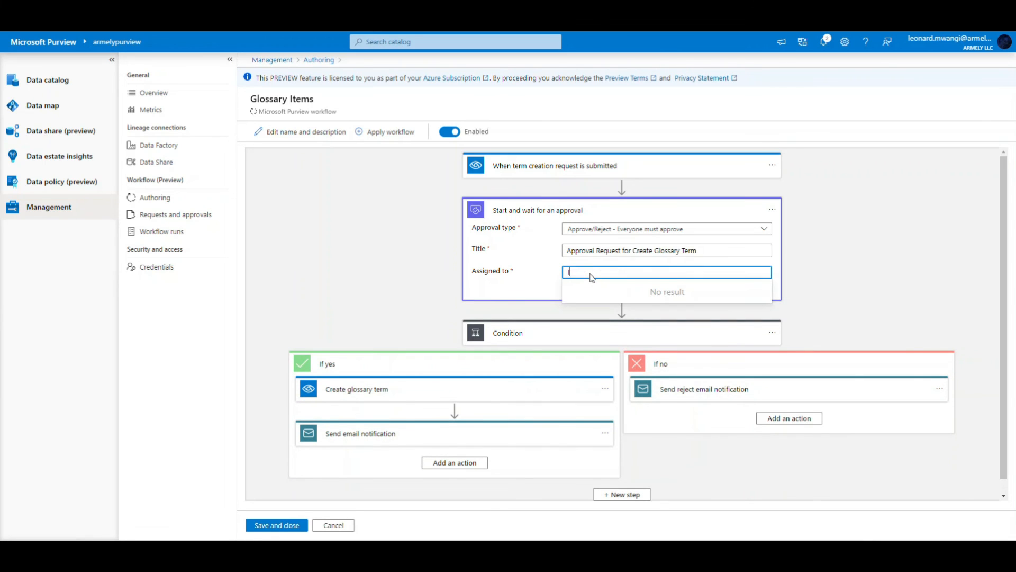
type("leonard")
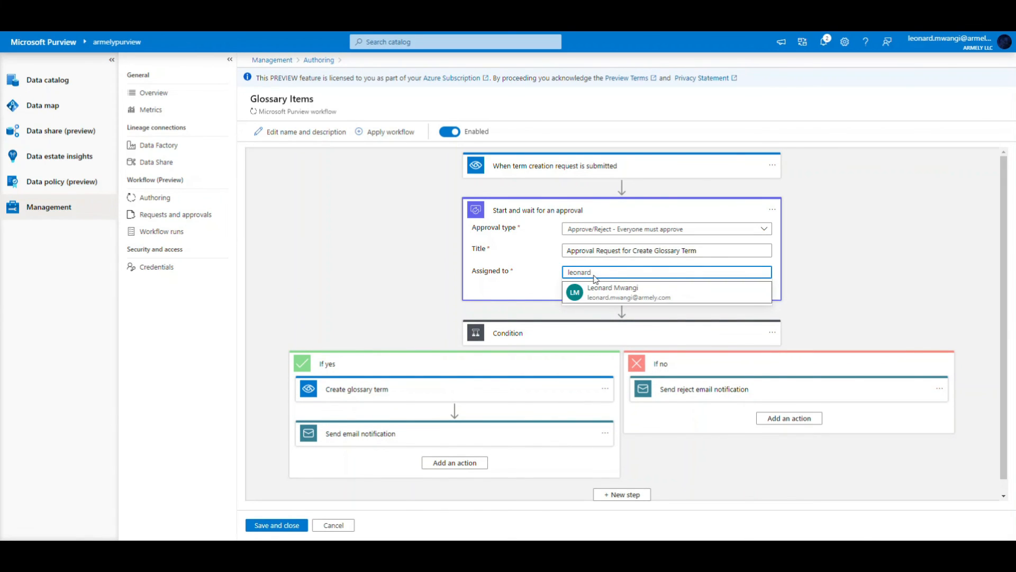
left_click(611, 291)
left_click(363, 271)
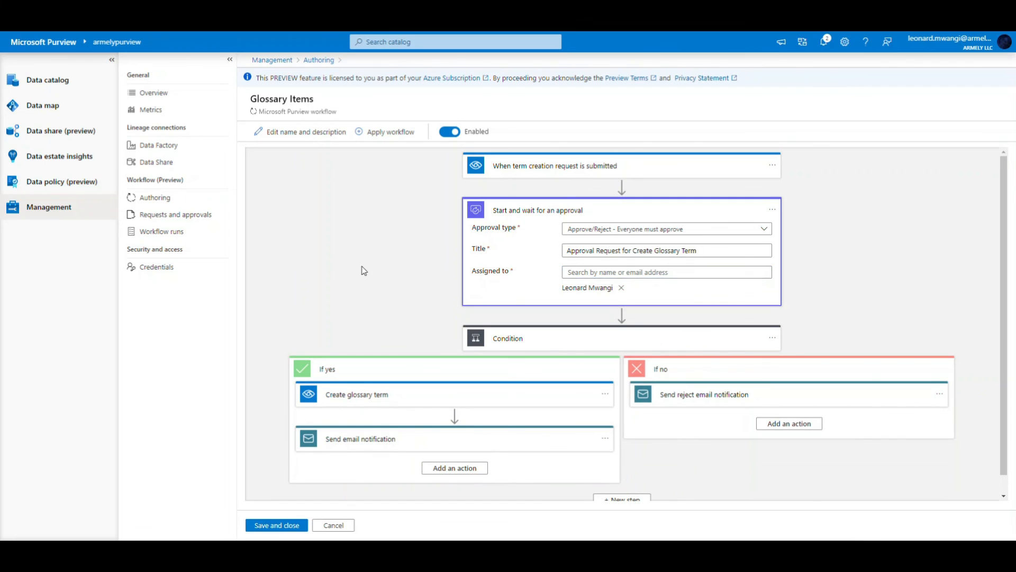
- Review the approval condition and its yes and no branches, and save and close the Glossary Items workflow
left_click(570, 341)
left_click(573, 341)
left_click(572, 340)
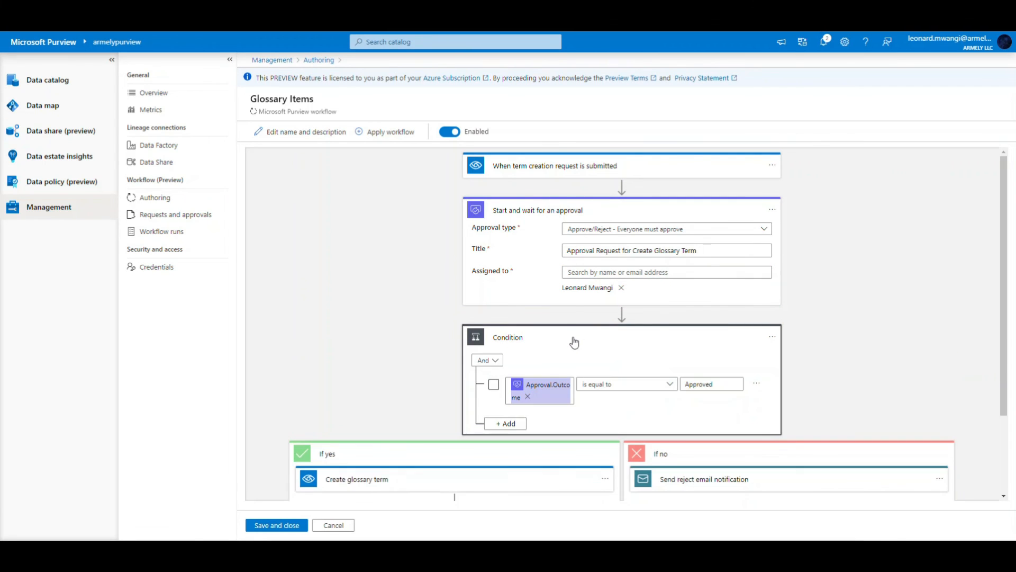
scroll(345, 245, "down", 3)
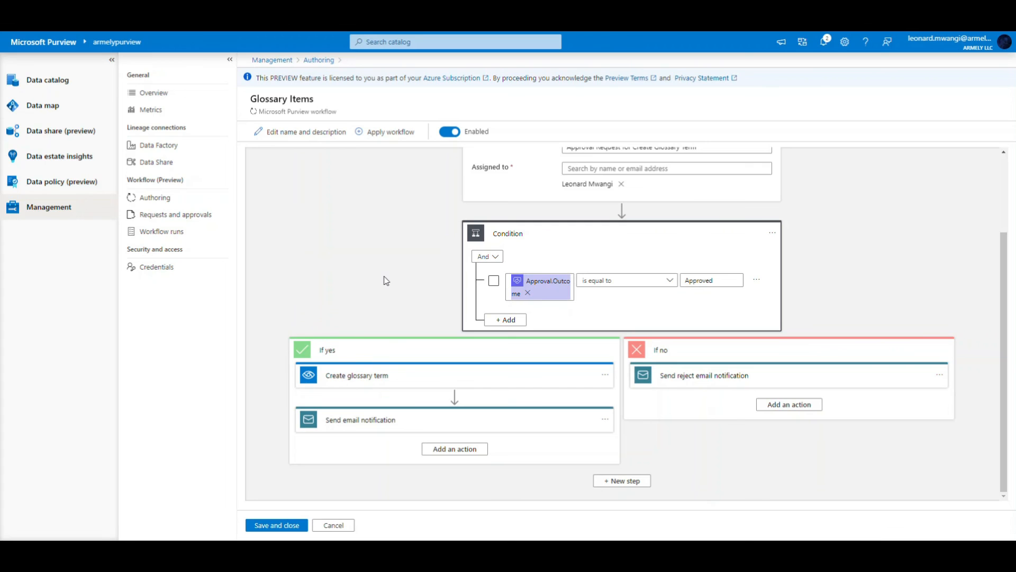
scroll(403, 270, "up", 2)
scroll(407, 271, "down", 2)
left_click(290, 526)
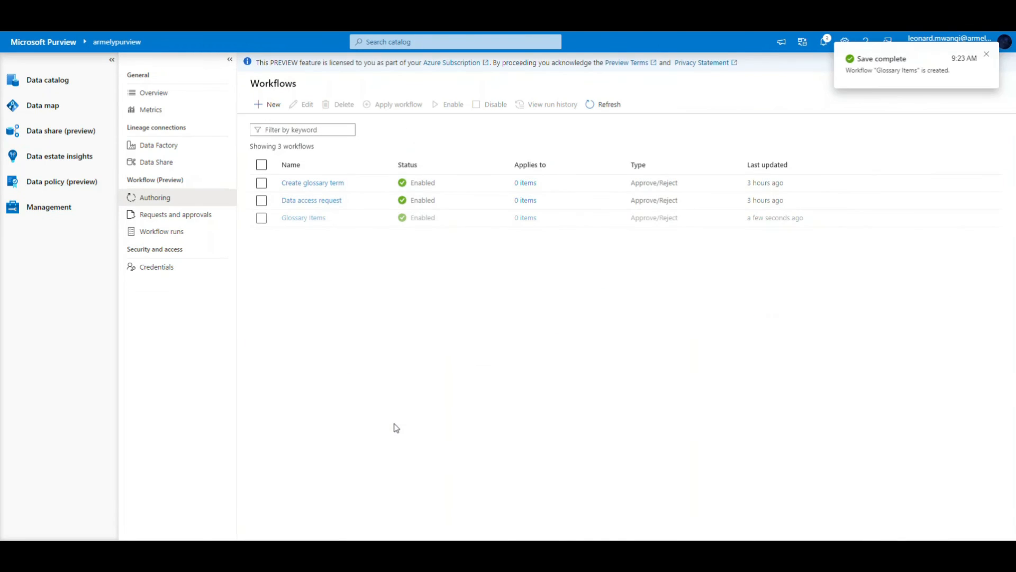
- Disable the Glossary Items workflow, save it, and return to the list of workflows
left_click(317, 219)
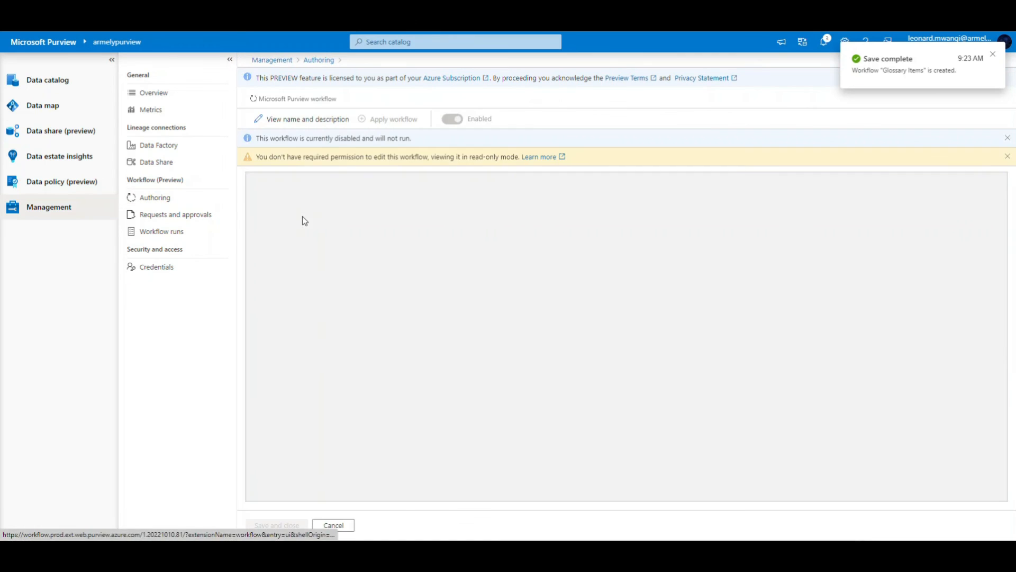
left_click(559, 132)
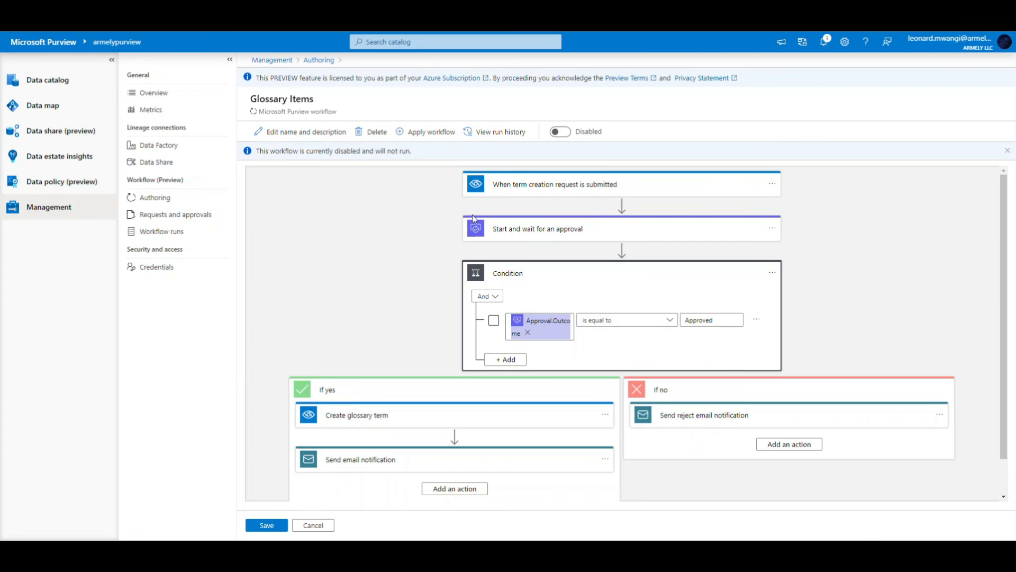
scroll(397, 283, "down", 1)
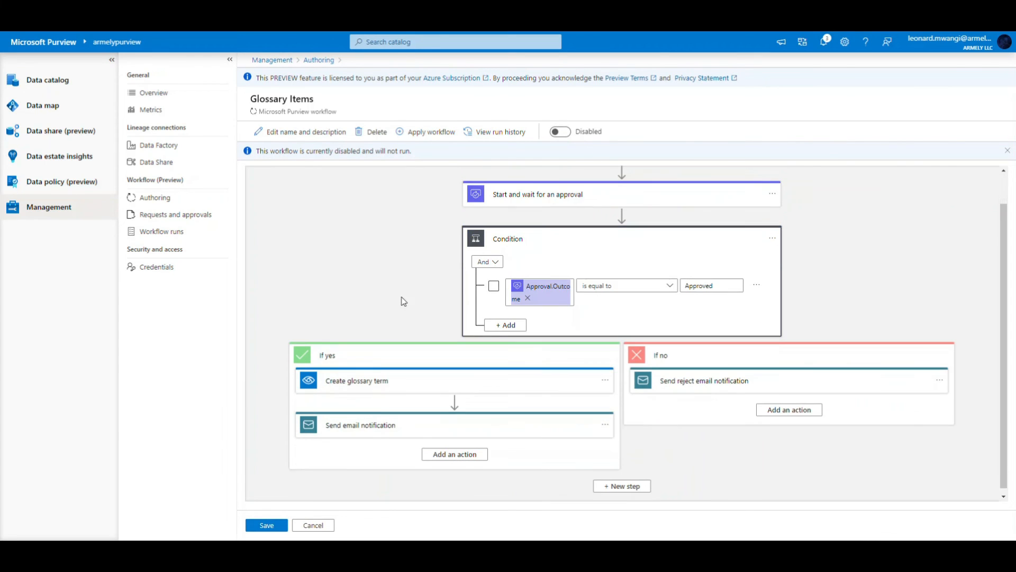
left_click(284, 524)
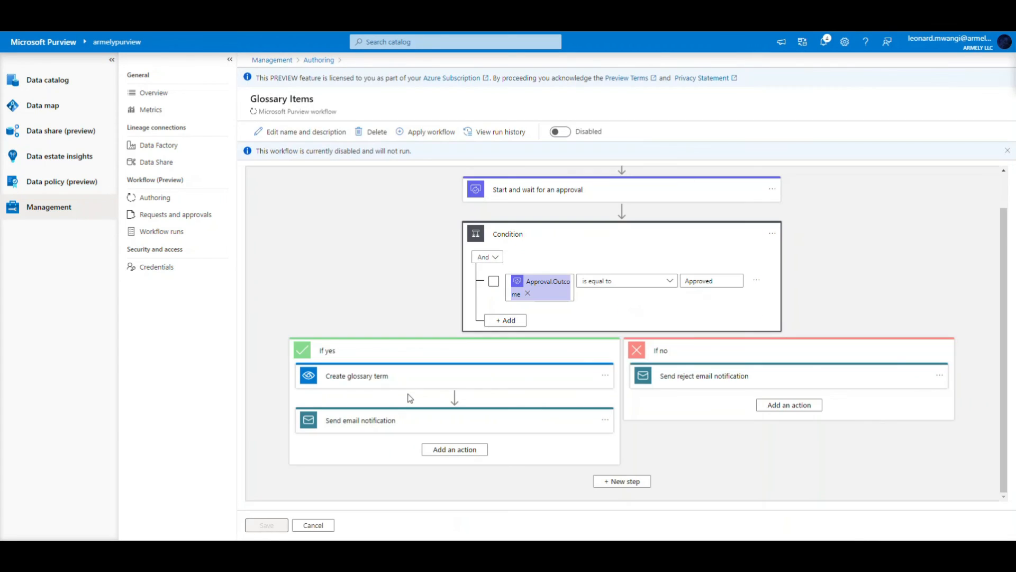
left_click(162, 199)
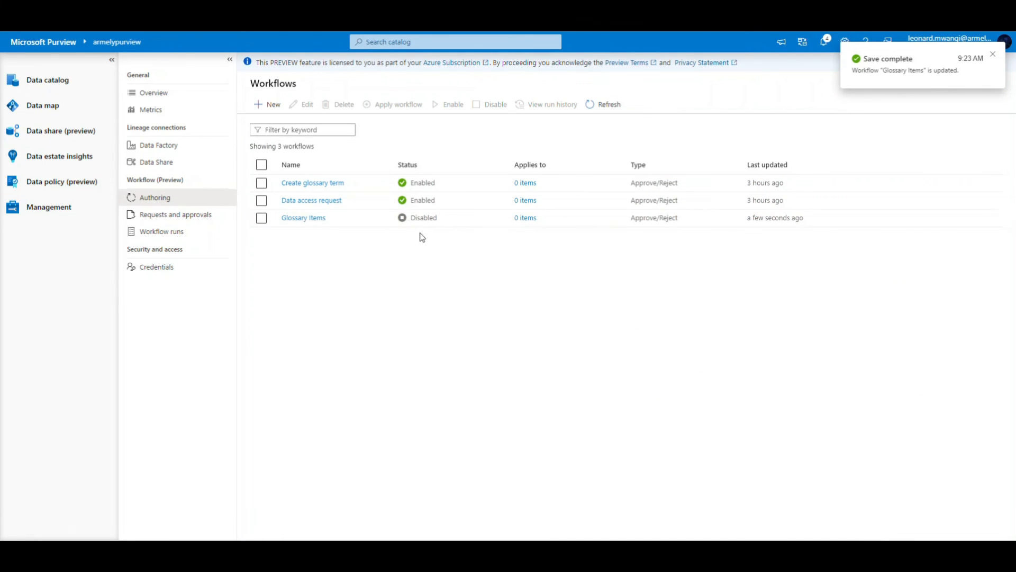
- Start a new Governance workflow based on the Data access request template
left_click(271, 106)
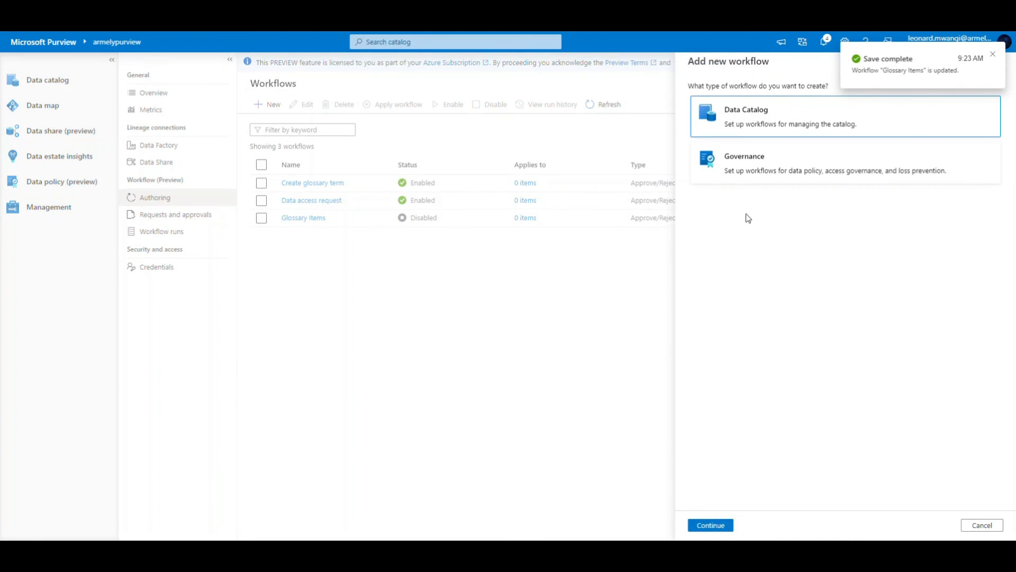
left_click(761, 171)
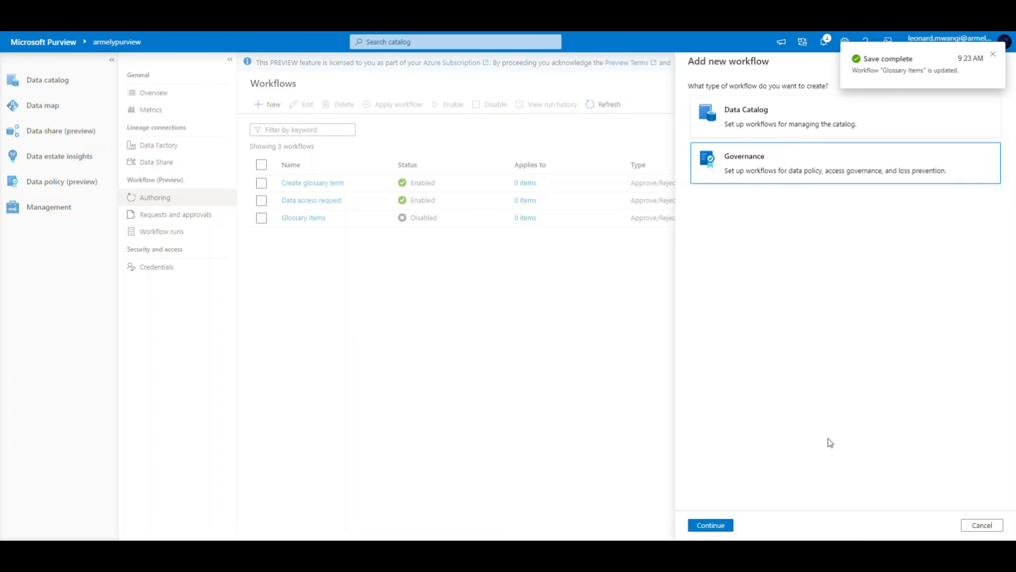
left_click(711, 525)
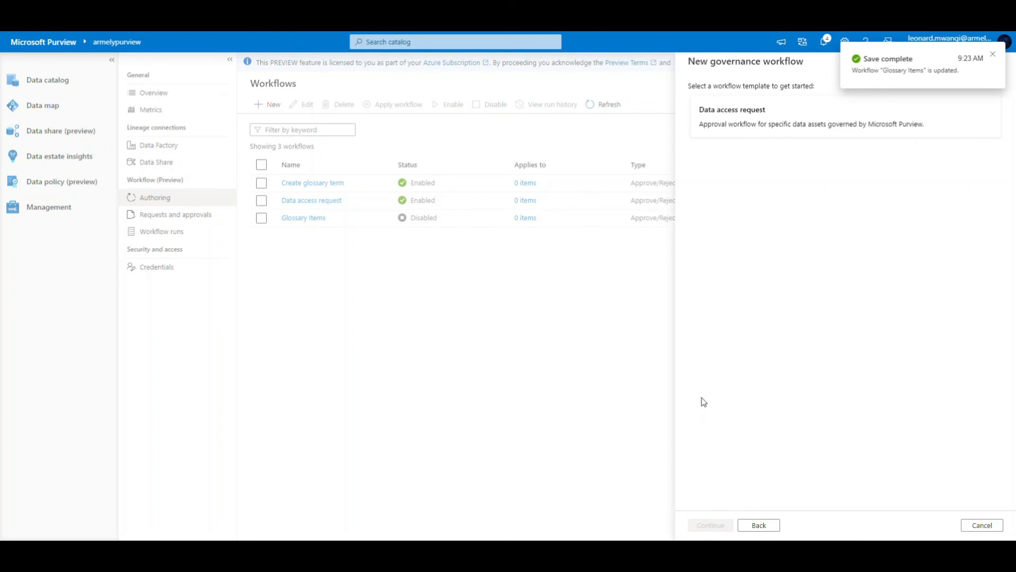
left_click(739, 121)
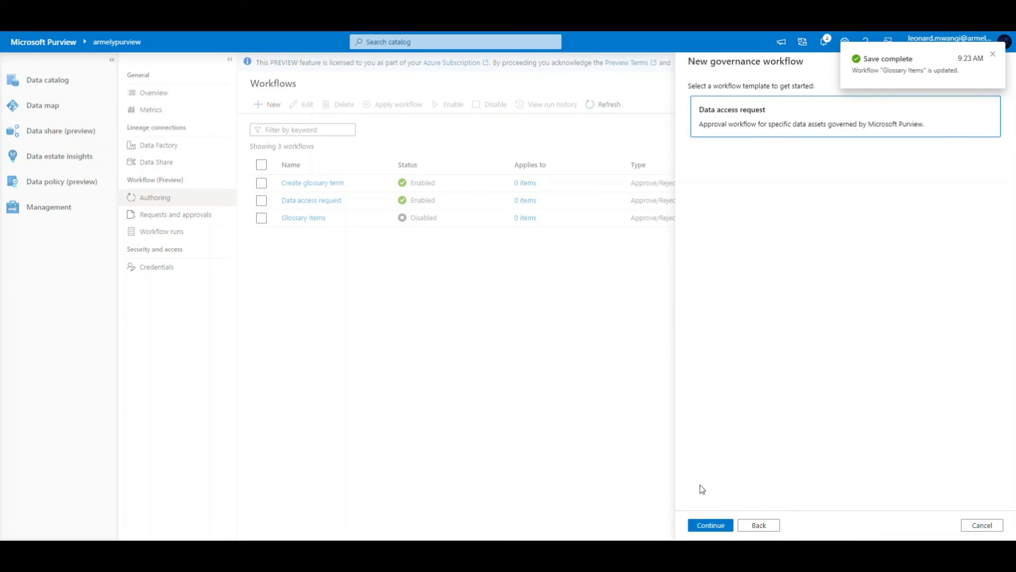
left_click(711, 525)
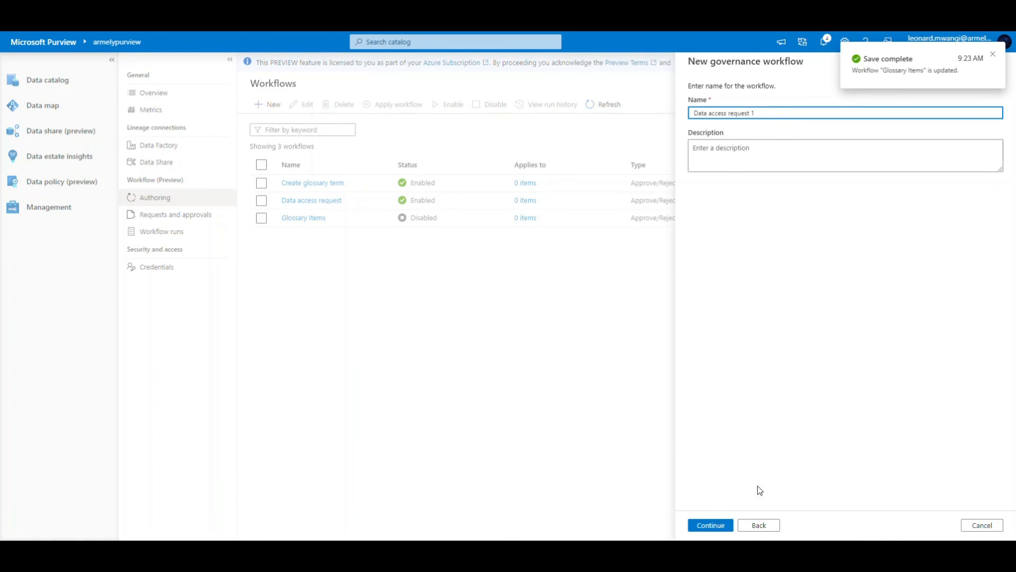
- Shorten the governance workflow's name to Data access and continue to its design
left_click_drag(762, 112, 731, 116)
key("BackSpace")
left_click(709, 531)
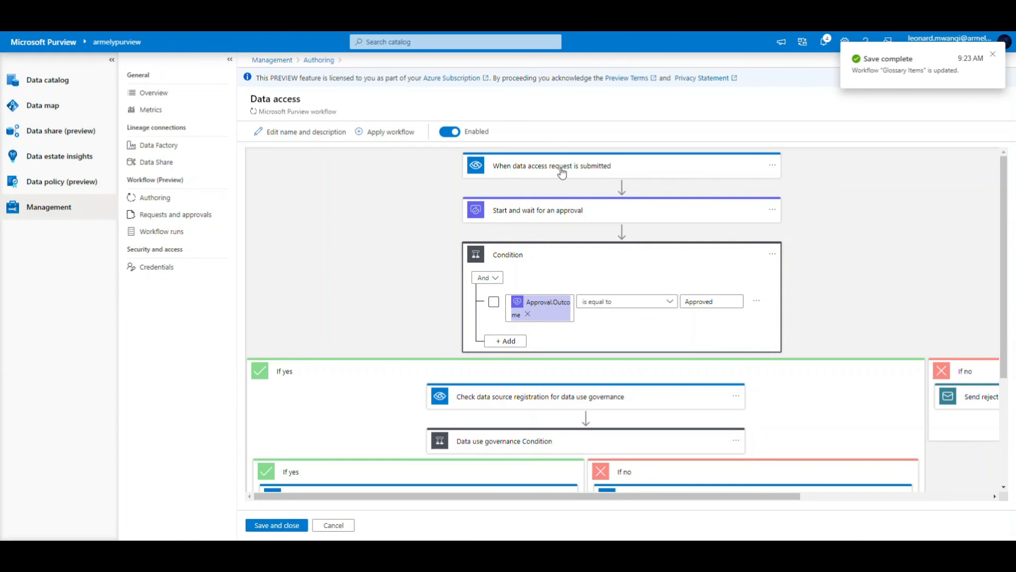
- Assign the approval step of the Data access workflow to the approver by name
left_click(574, 212)
left_click(583, 273)
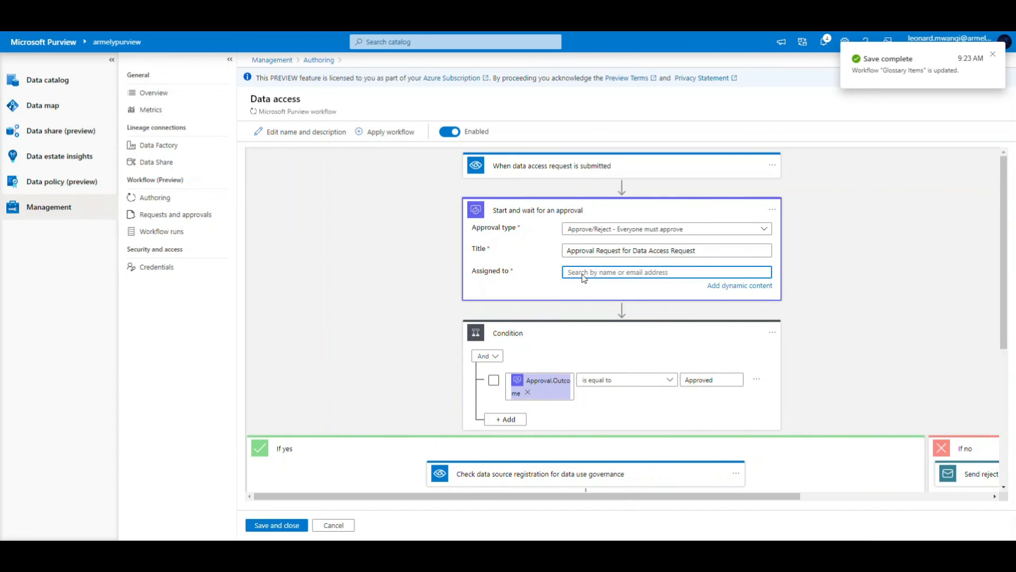
type("leonar")
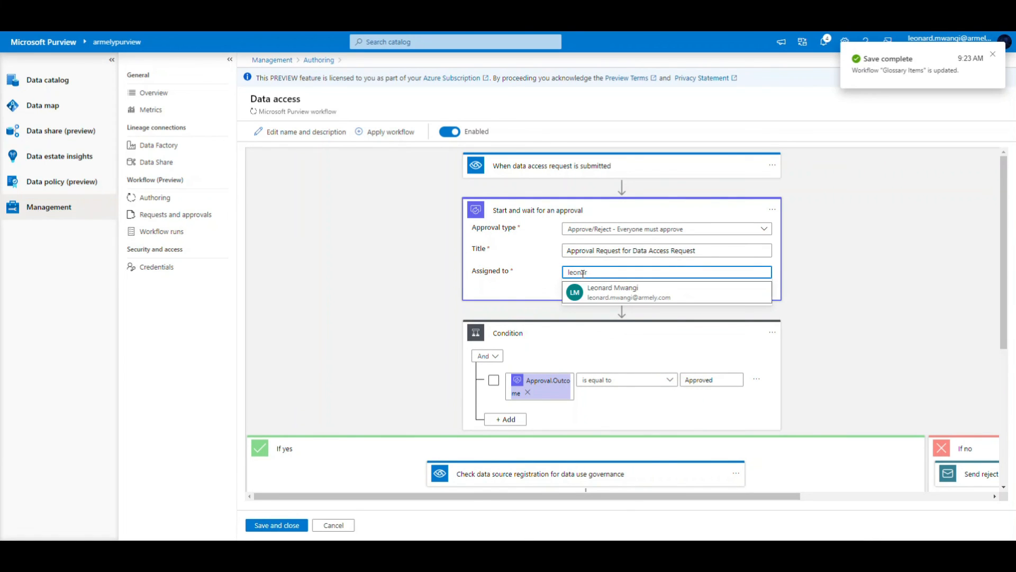
left_click(625, 290)
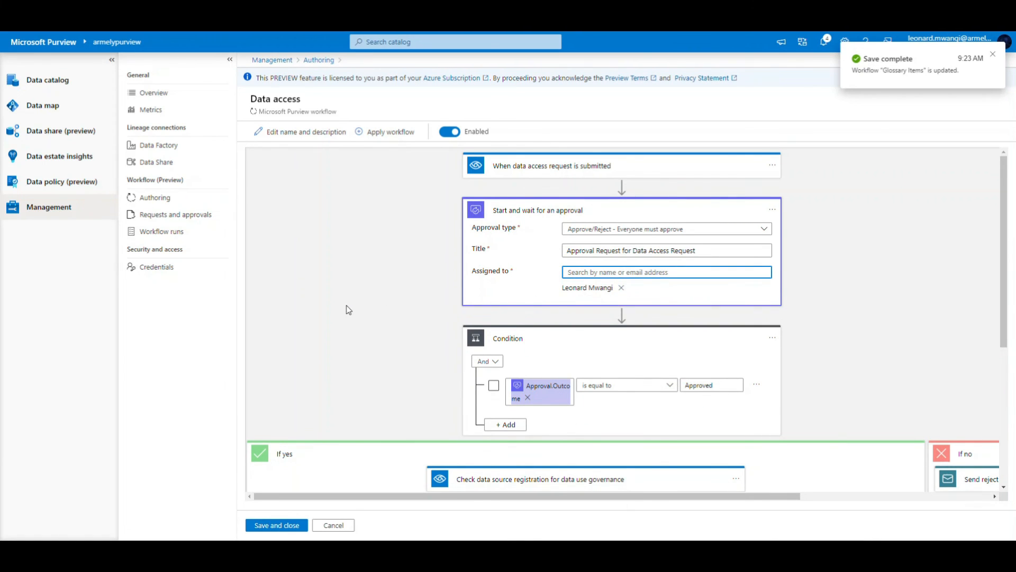
scroll(350, 312, "down", 1)
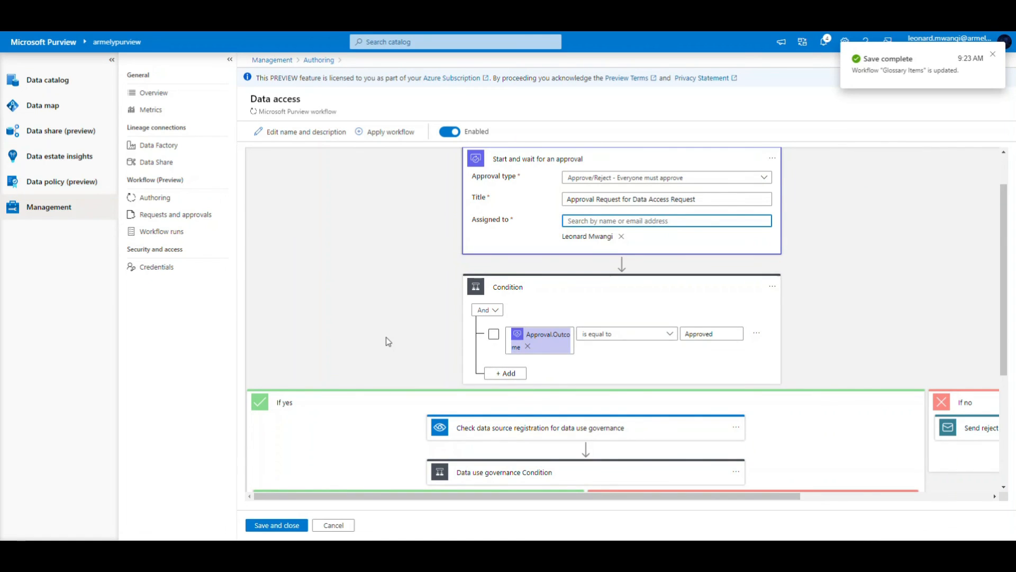
- Examine the Data access workflow's approval condition, data use governance condition, access-granting and task branches, and email notification settings
scroll(387, 342, "down", 2)
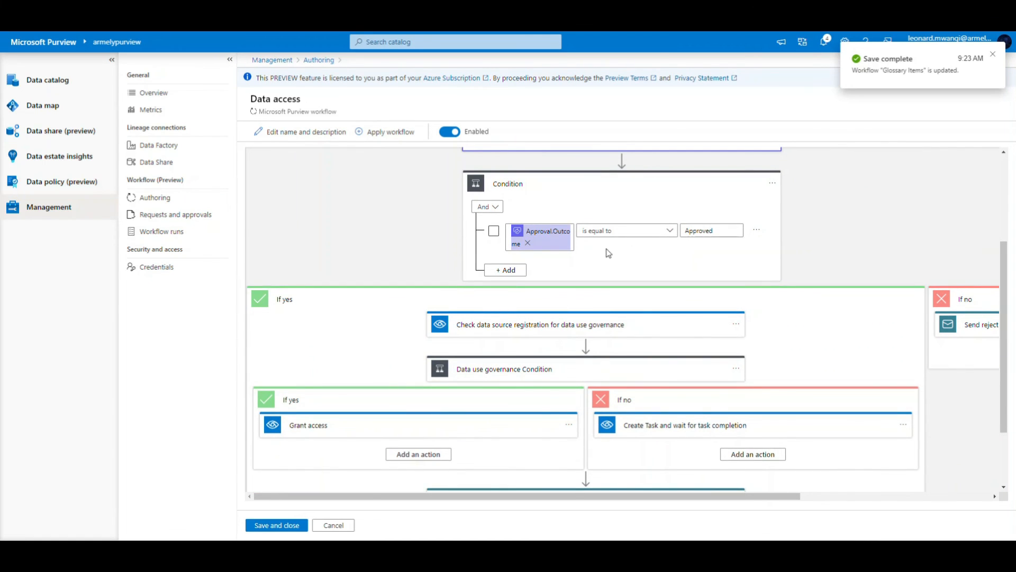
scroll(366, 308, "down", 2)
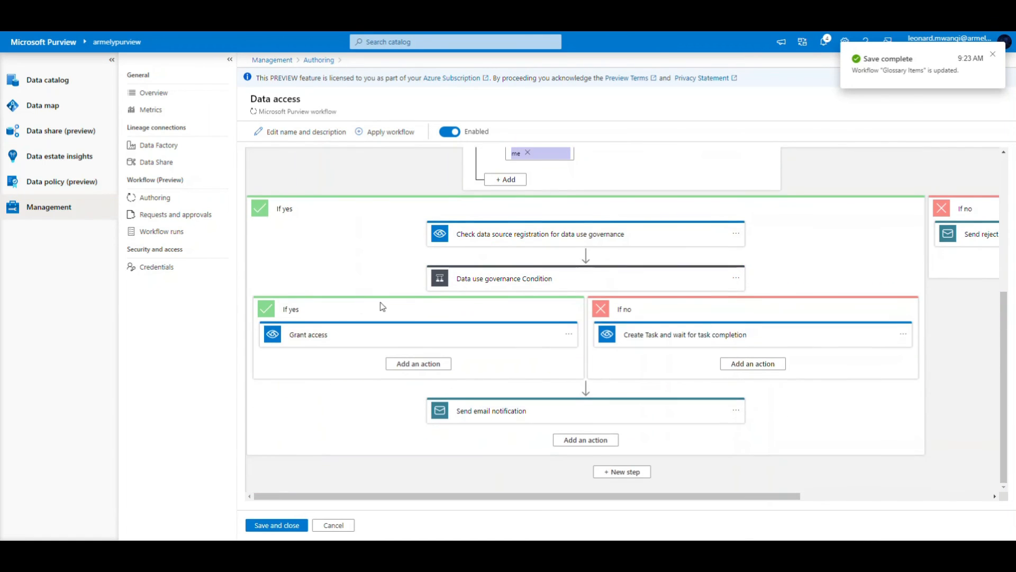
left_click(512, 280)
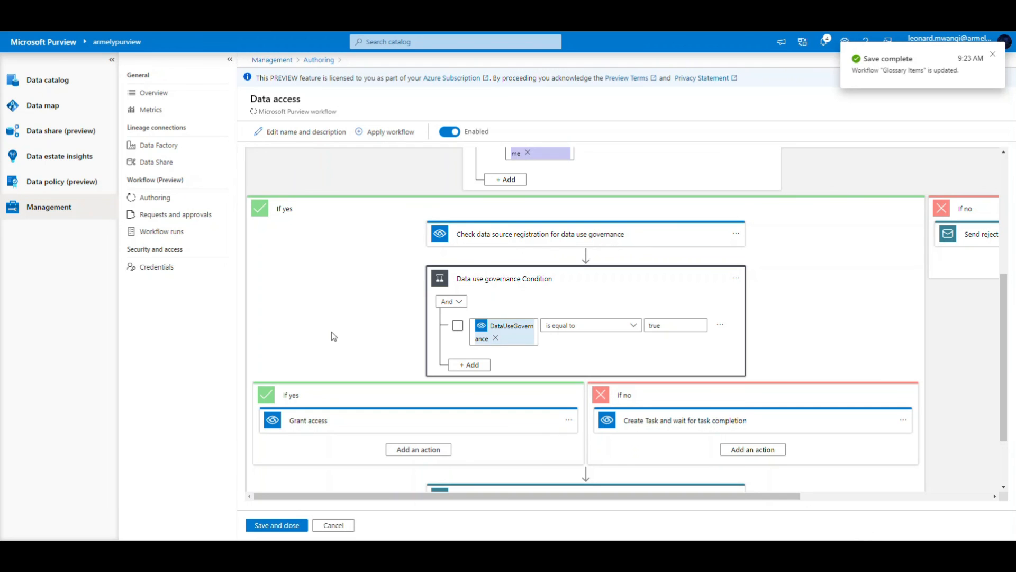
scroll(333, 337, "down", 1)
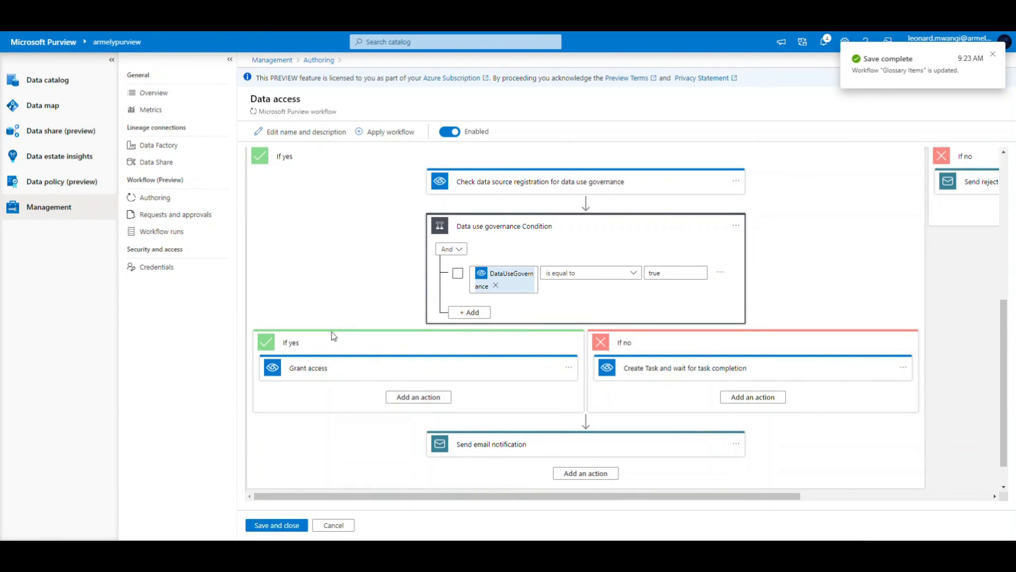
scroll(350, 334, "down", 1)
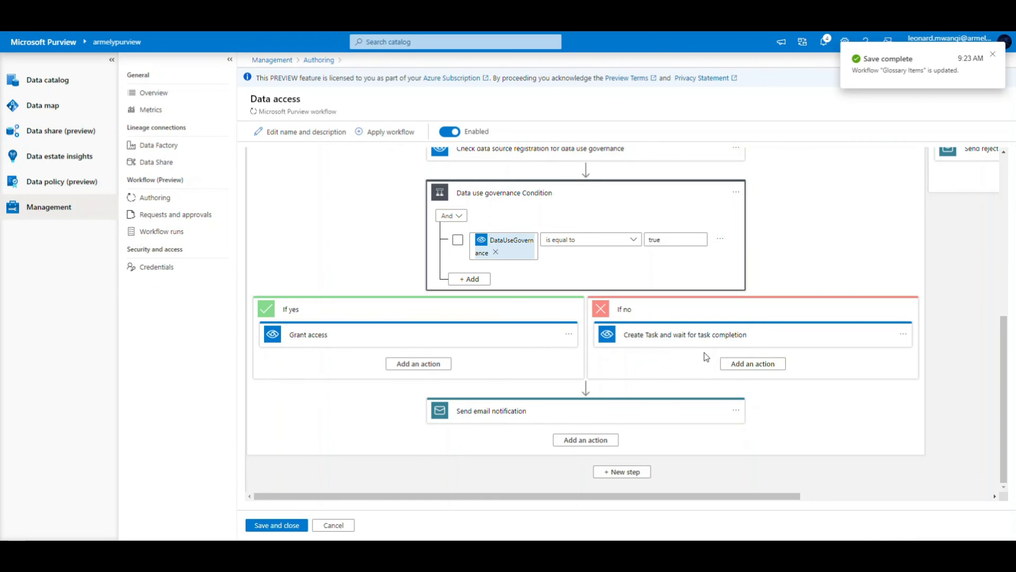
left_click(683, 343)
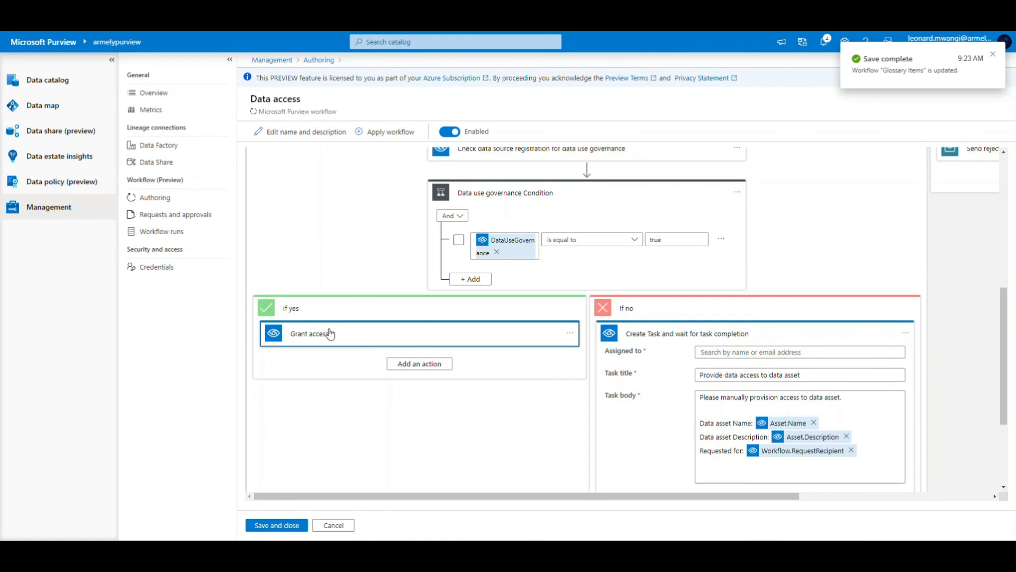
scroll(559, 345, "up", 3)
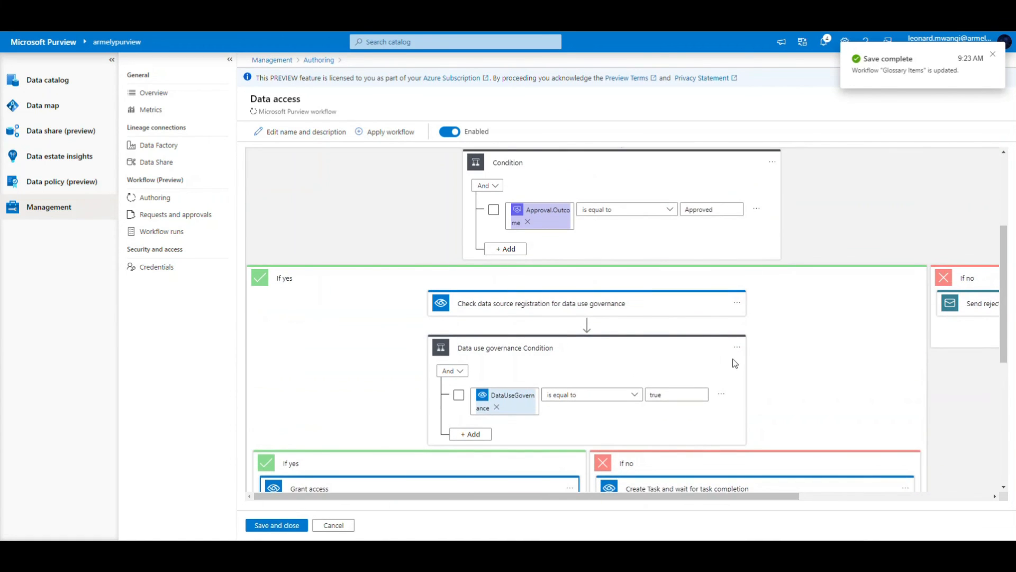
scroll(725, 371, "down", 6)
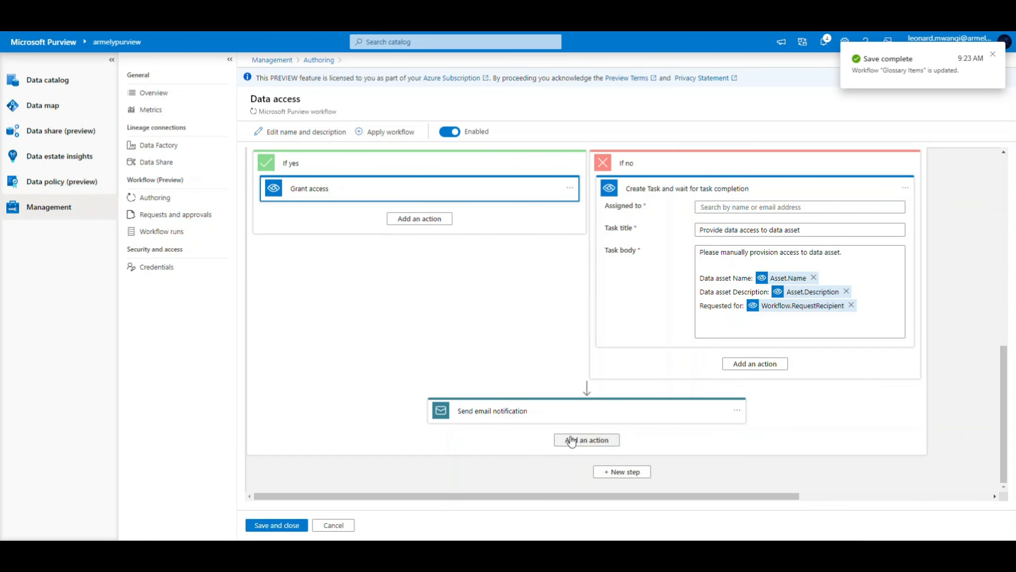
left_click(495, 413)
scroll(430, 384, "down", 2)
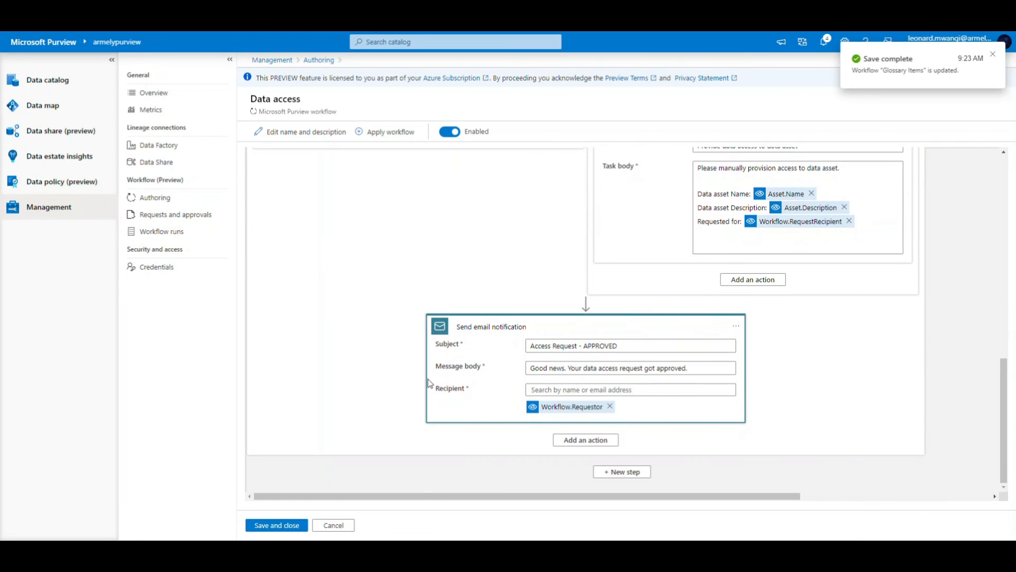
scroll(429, 382, "up", 10)
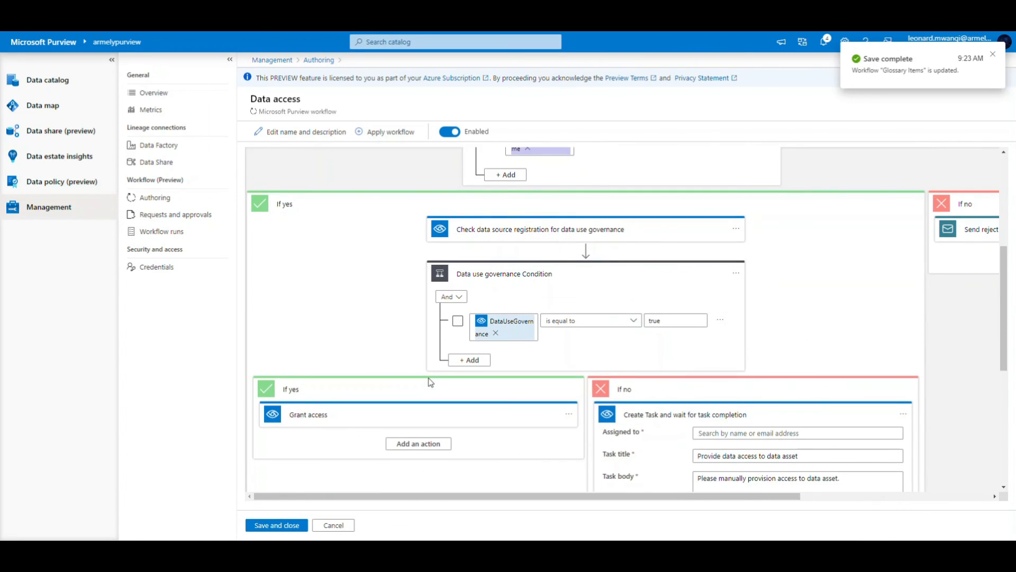
- Try to save and close the Data access workflow
left_click(290, 525)
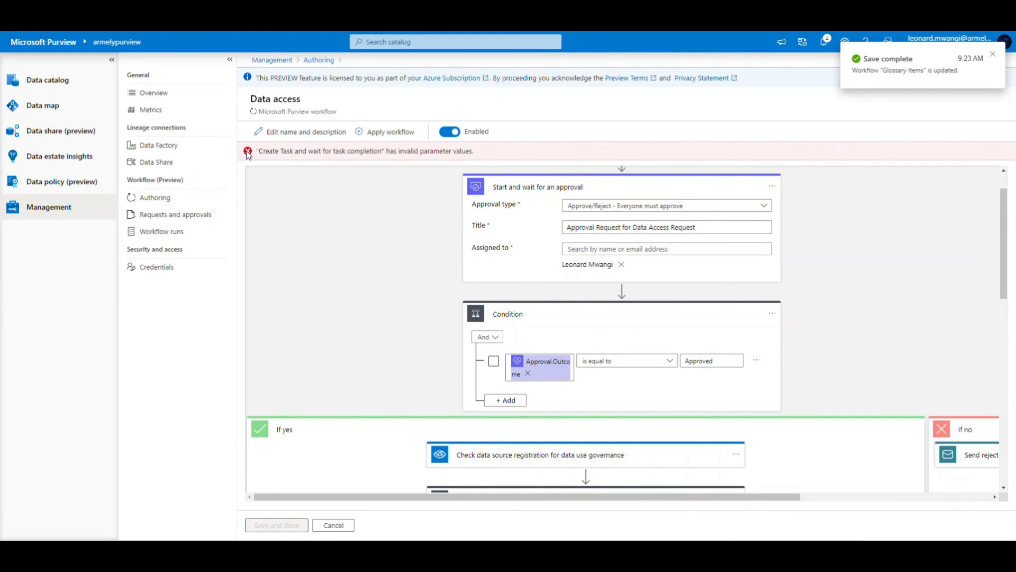
left_click_drag(257, 151, 448, 163)
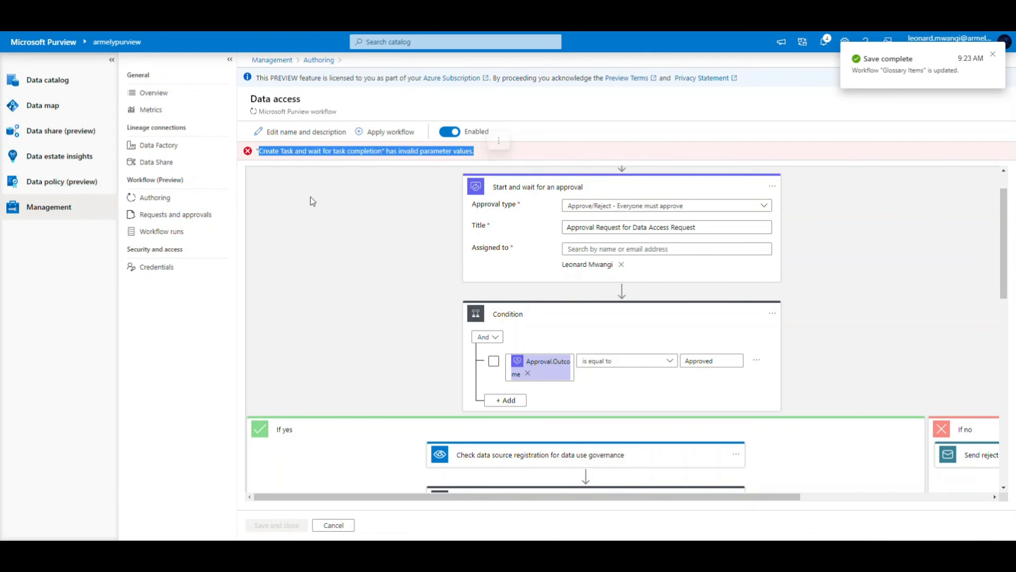
left_click(276, 151)
- Assign the Create Task and wait for task completion action to the responsible person by name, and save and close the workflow
scroll(371, 244, "down", 6)
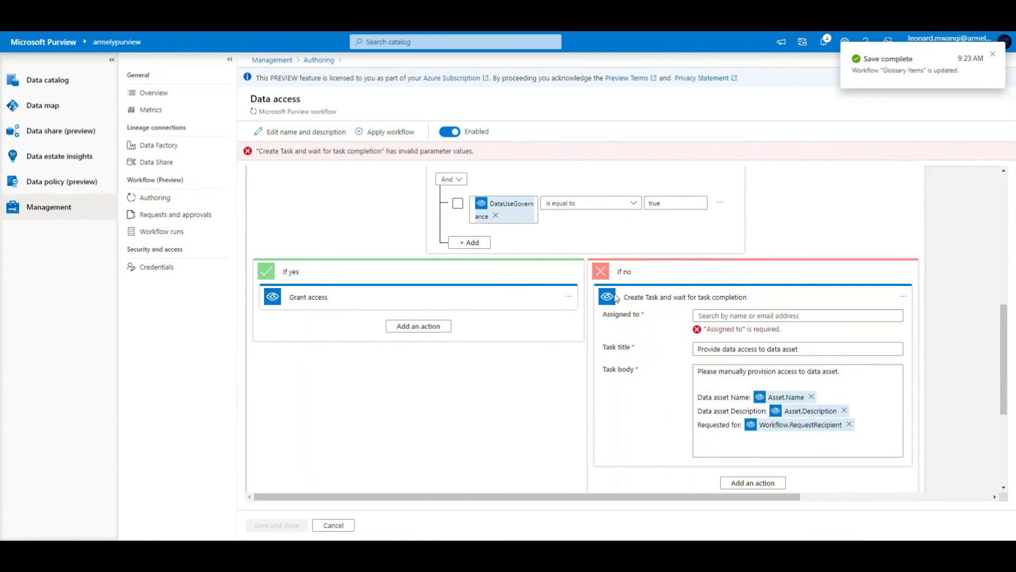
left_click(714, 317)
type("leona")
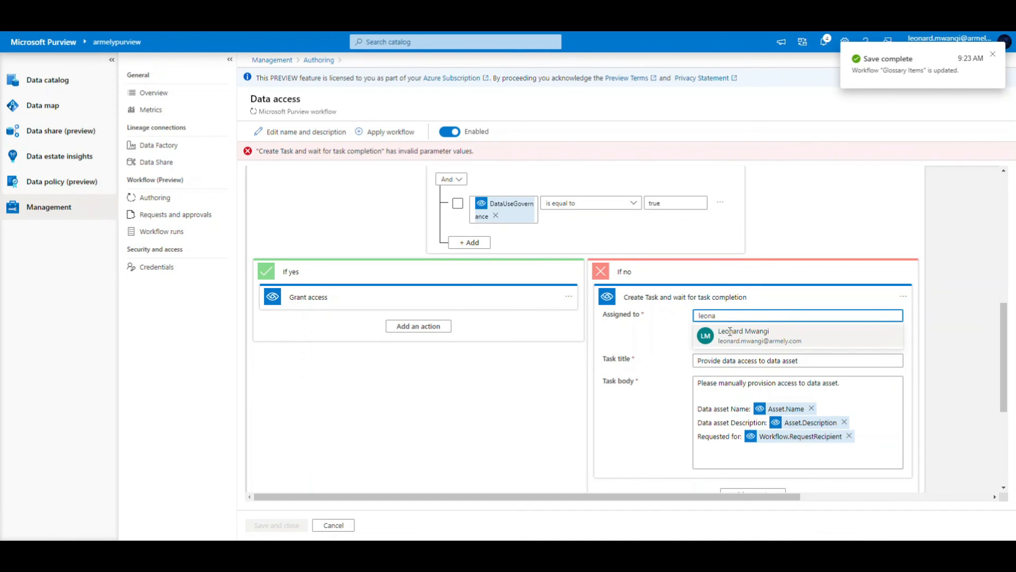
left_click(730, 336)
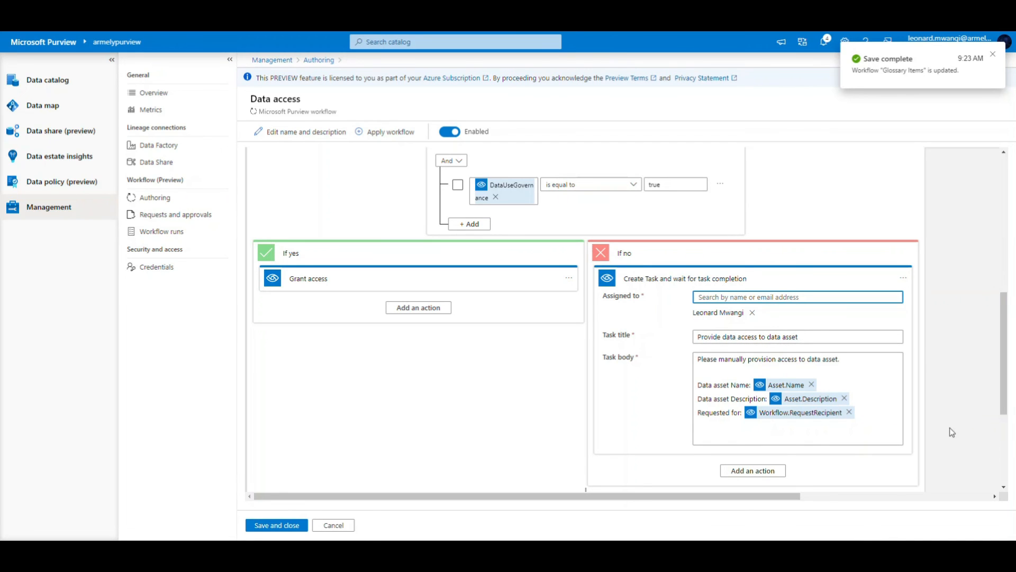
scroll(950, 429, "down", 4)
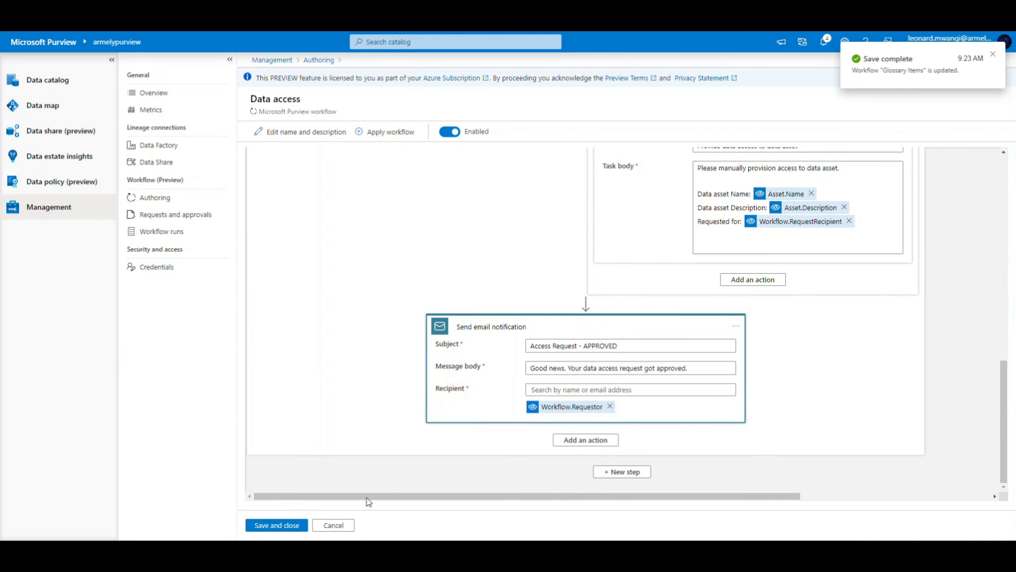
left_click(277, 525)
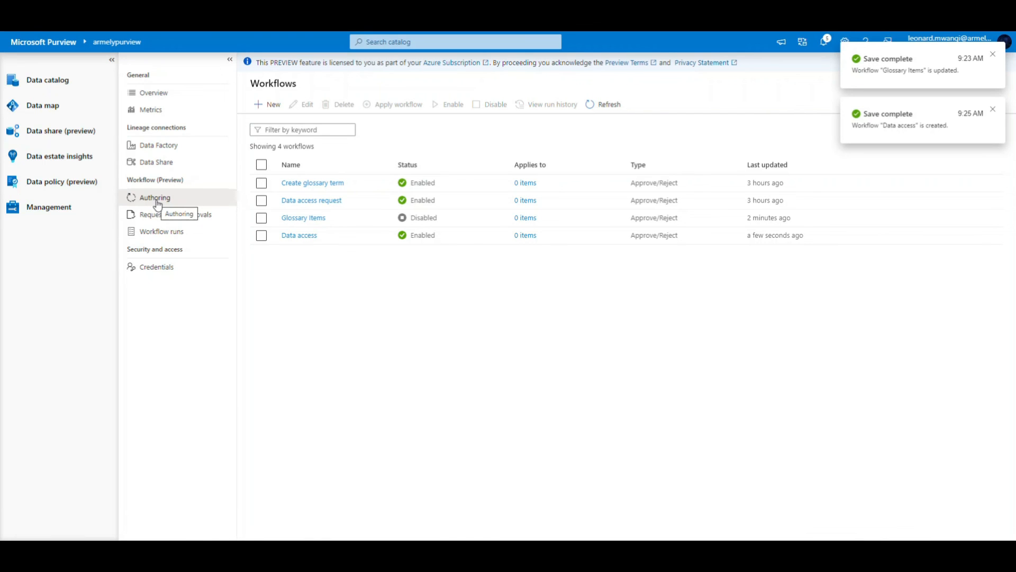
- View the workflow requests and approvals waiting for a response, and the history of workflow runs
left_click(178, 218)
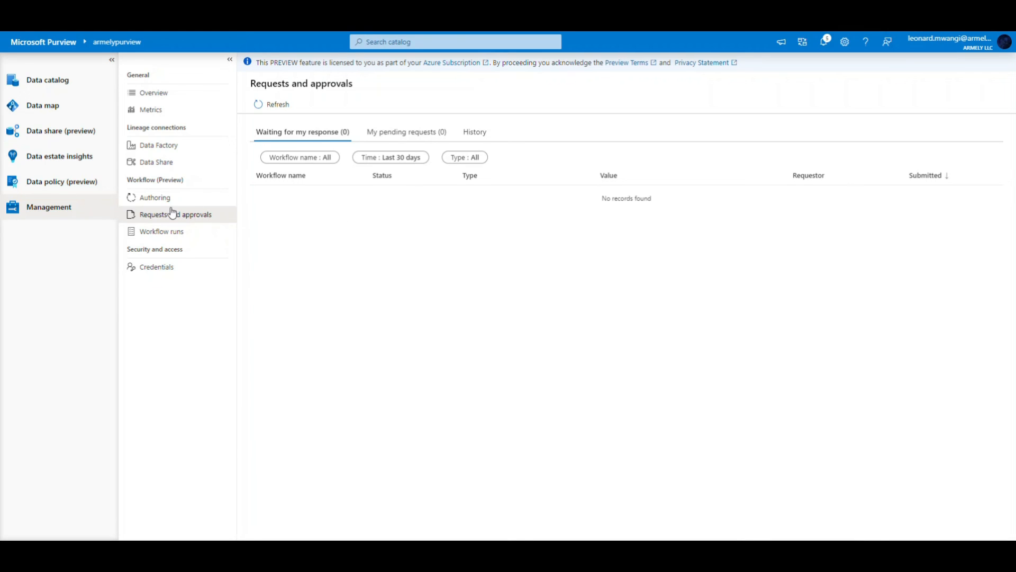
left_click(160, 237)
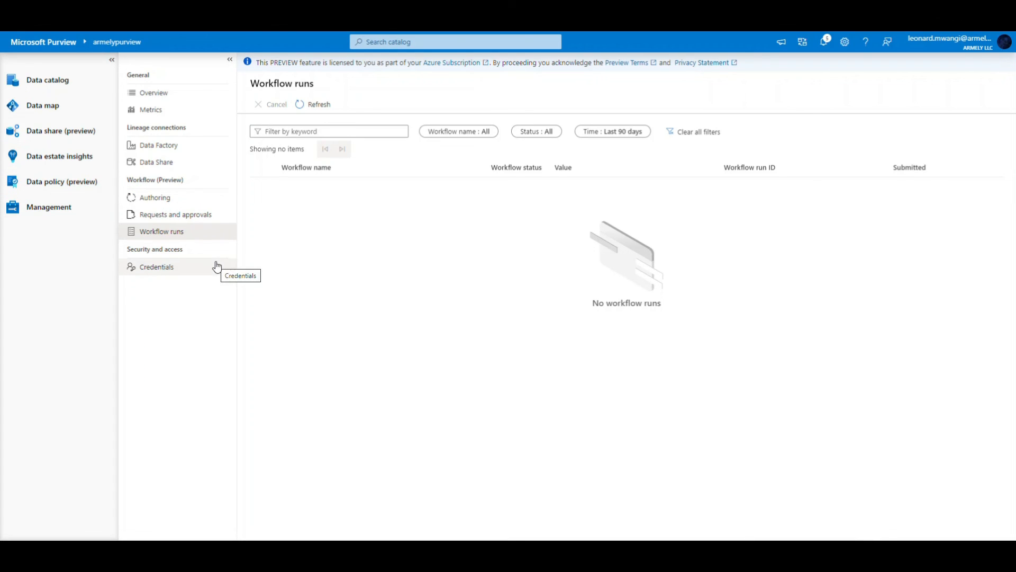
- Browse the data catalog's assets by collection and open the DW2019_Environment collection
left_click(57, 84)
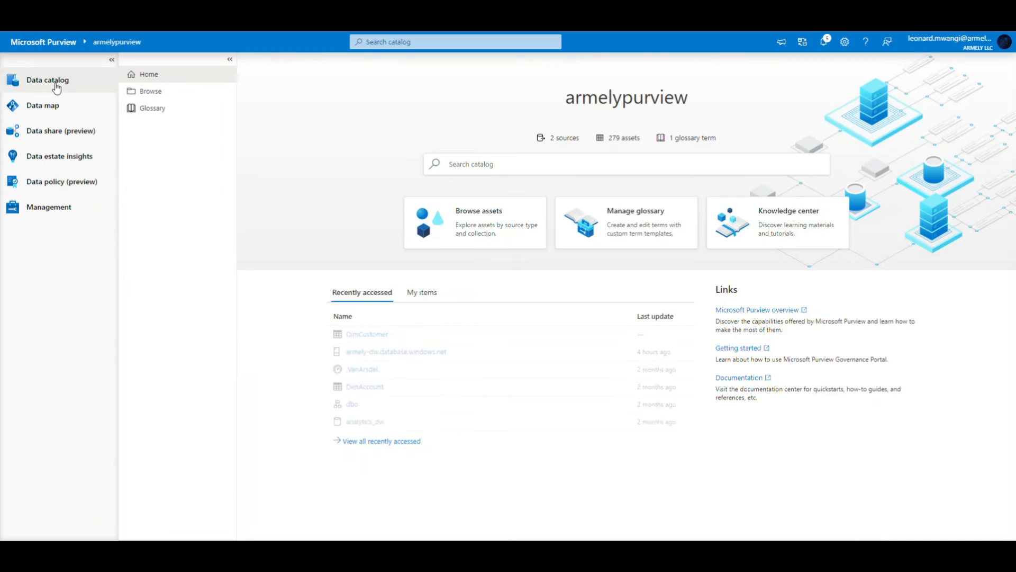
left_click(491, 233)
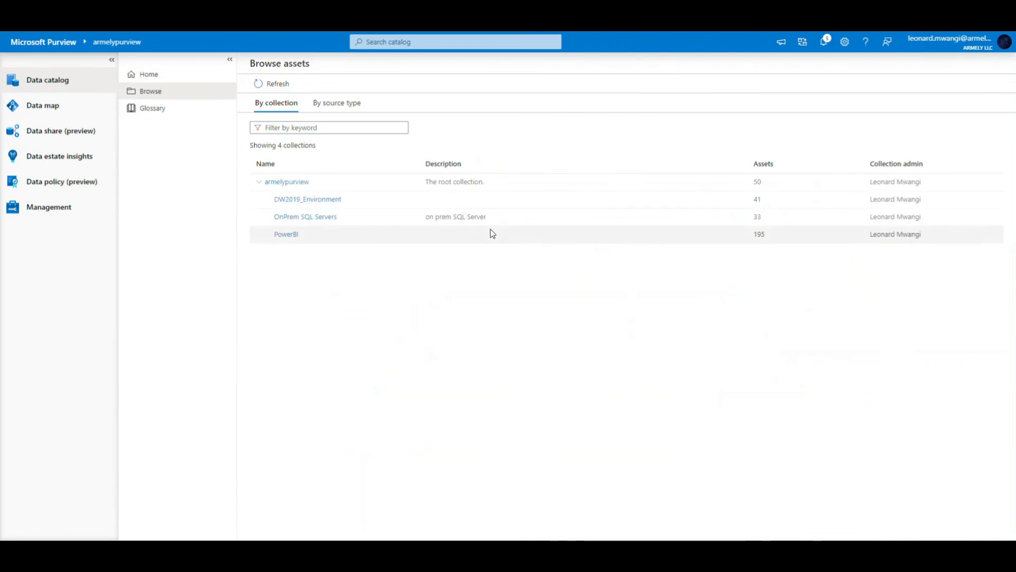
left_click(317, 199)
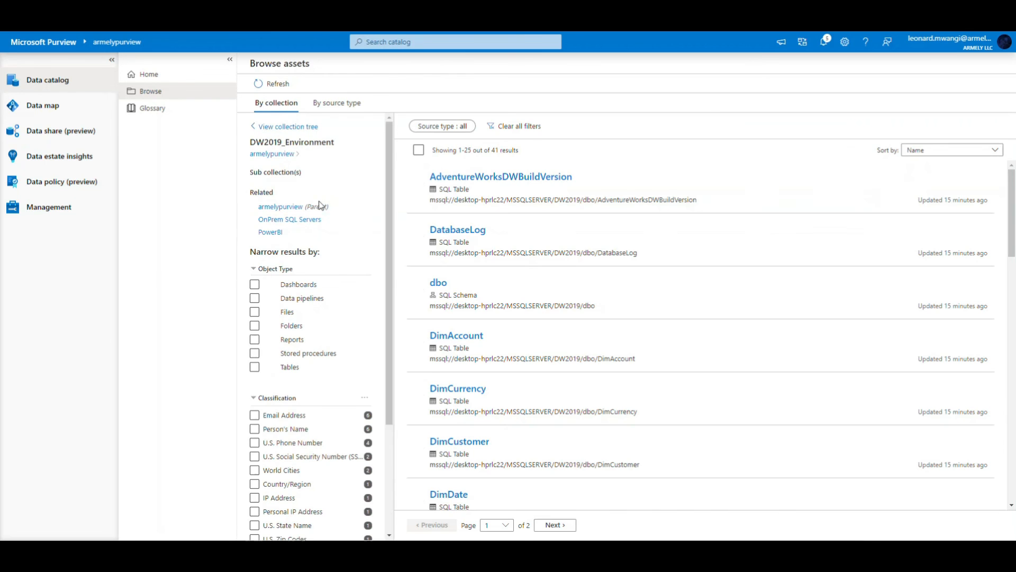